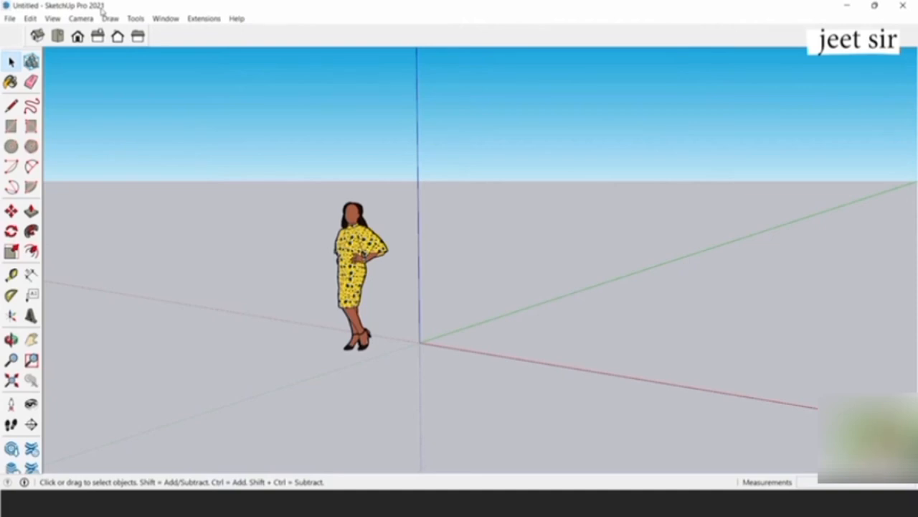
- Undock and close the Large Tool Set and Views toolbars
drag(21, 49, 159, 91)
click(175, 89)
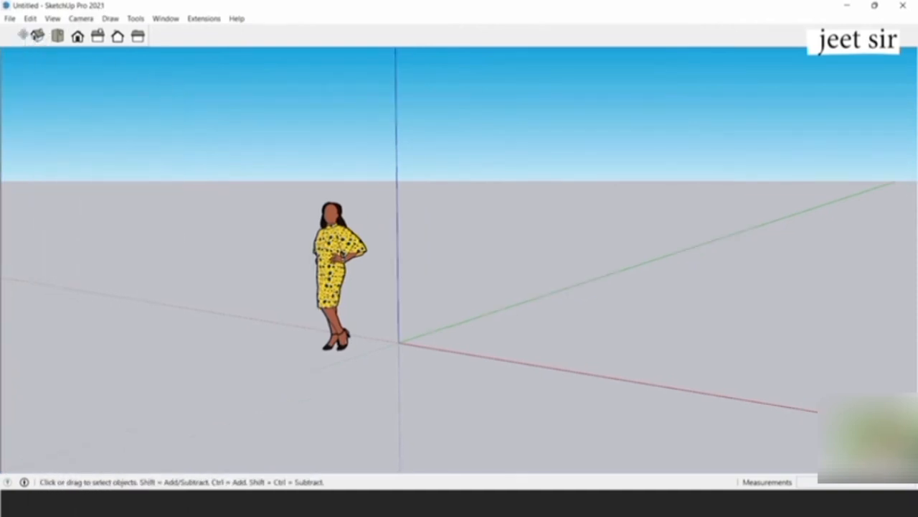
drag(22, 34, 90, 107)
click(144, 107)
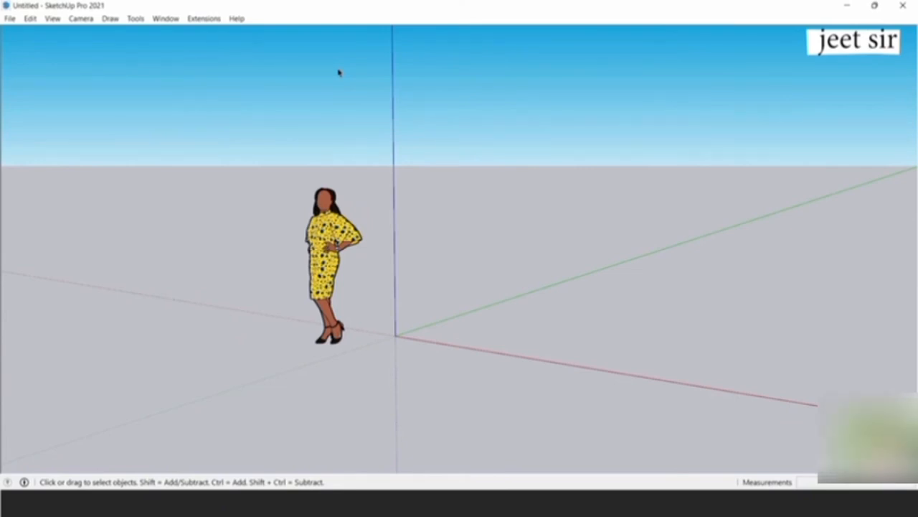
- Delete the default standing woman figure from the model
drag(359, 126, 213, 412)
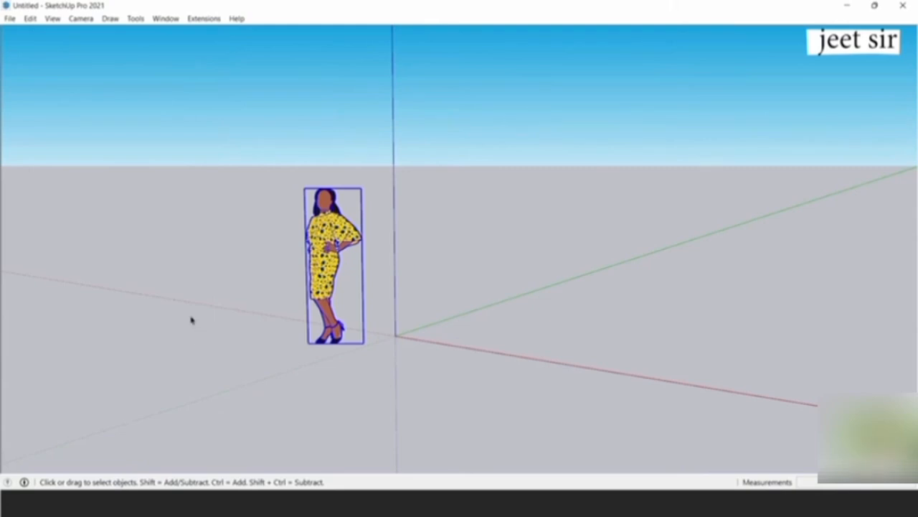
key(Delete)
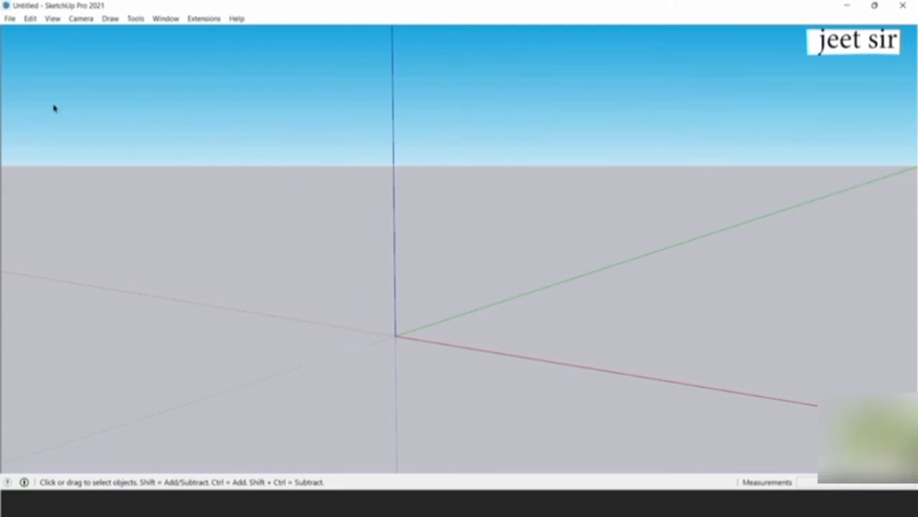
click(53, 19)
mouse_move(136, 19)
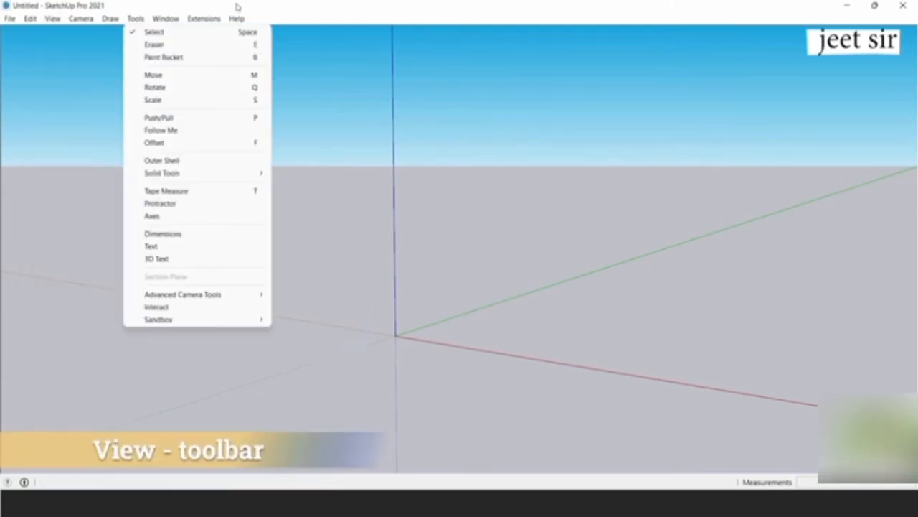
click(237, 6)
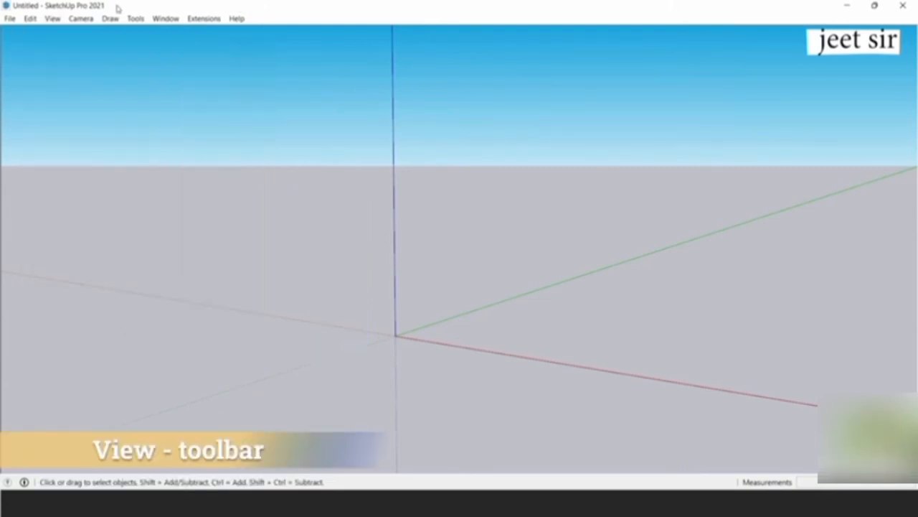
- Enable the Large Tool Set and Views toolbars in the toolbar settings and close the dialog
click(53, 19)
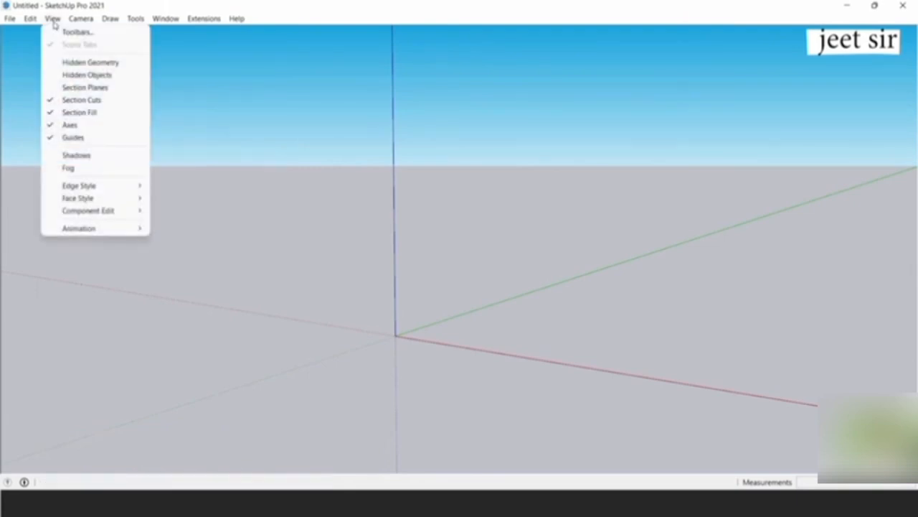
click(62, 31)
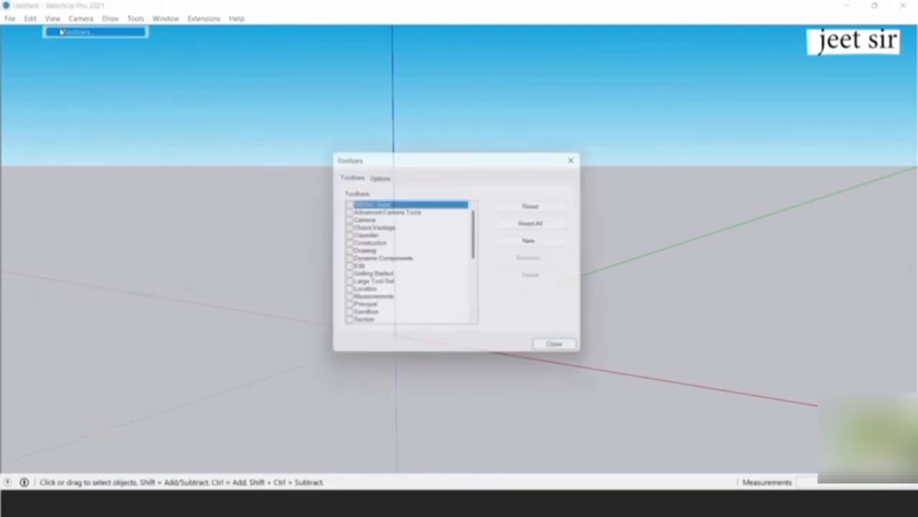
drag(396, 161, 437, 121)
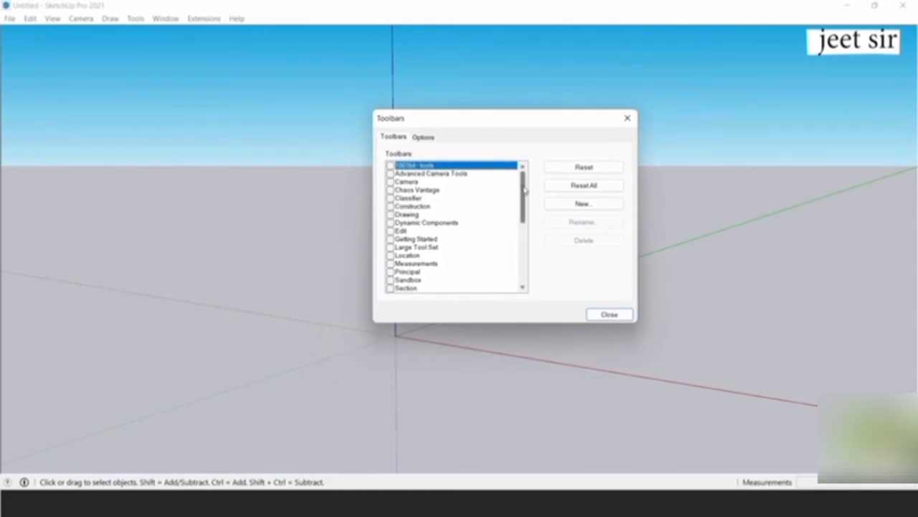
mouse_move(525, 190)
mouse_down()
mouse_move(509, 260)
mouse_move(514, 251)
mouse_move(430, 244)
mouse_move(520, 244)
mouse_move(535, 179)
mouse_up()
click(391, 248)
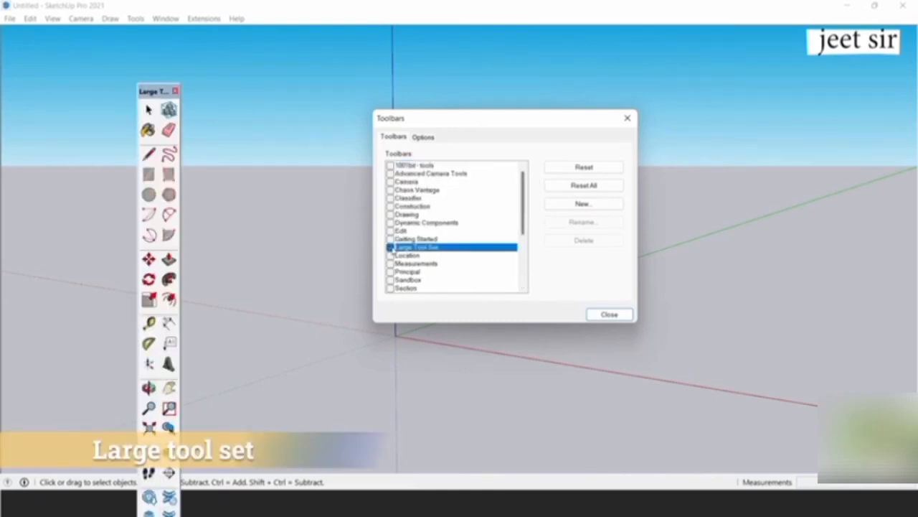
drag(525, 207, 521, 251)
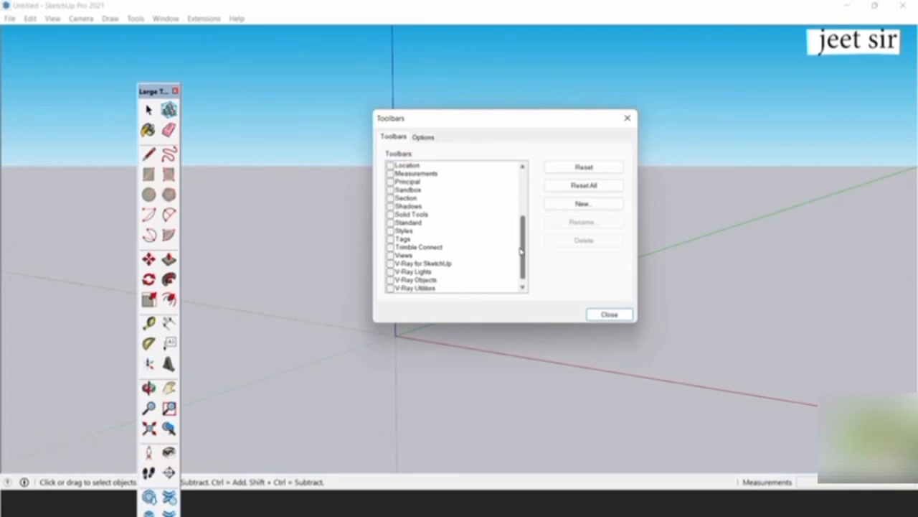
click(391, 255)
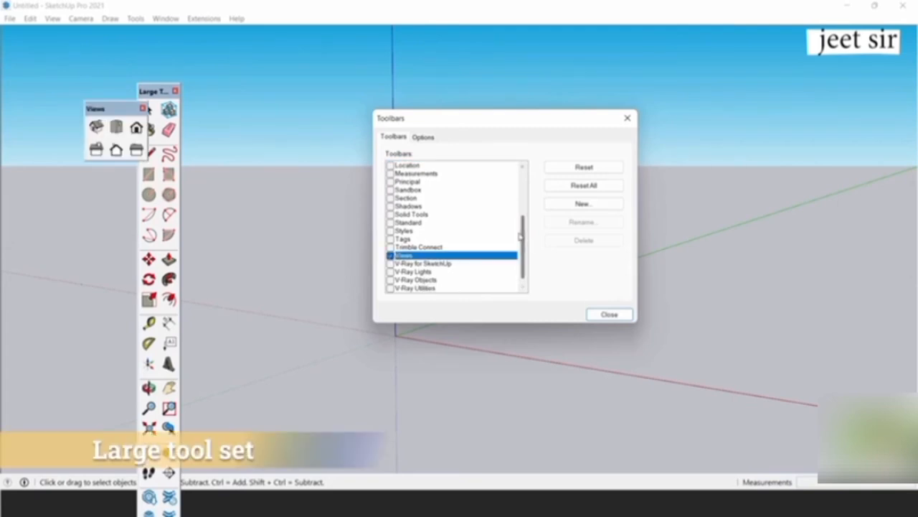
drag(524, 245, 523, 254)
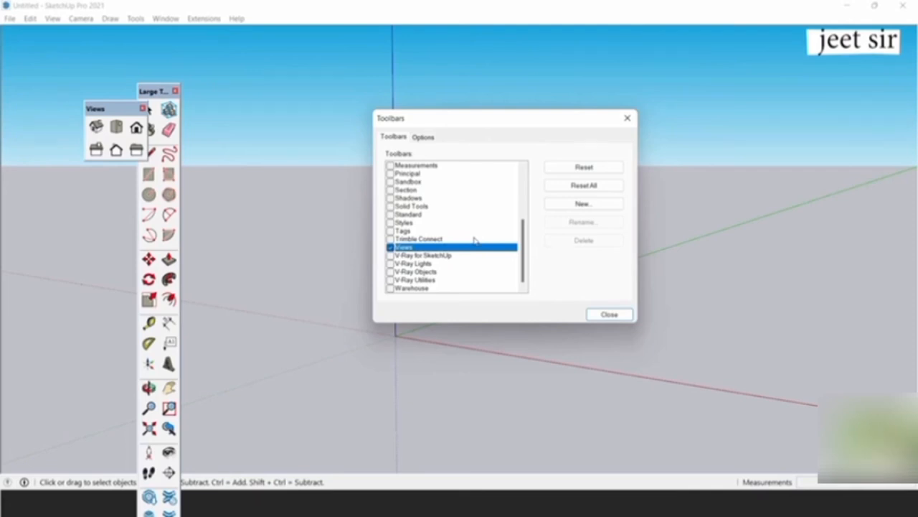
click(608, 314)
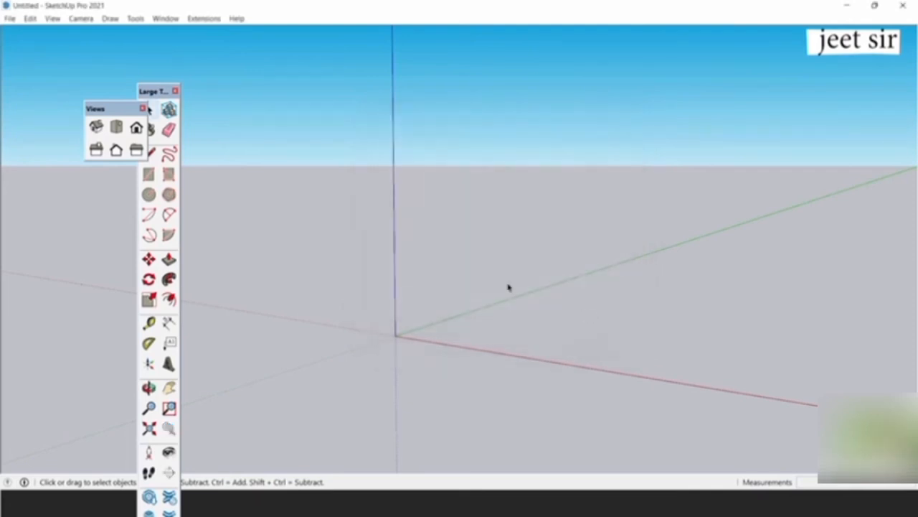
- Dock the floating Large Tool Set and Views toolbars, and slide the Views toolbar along its row to near the middle
drag(162, 91, 320, 68)
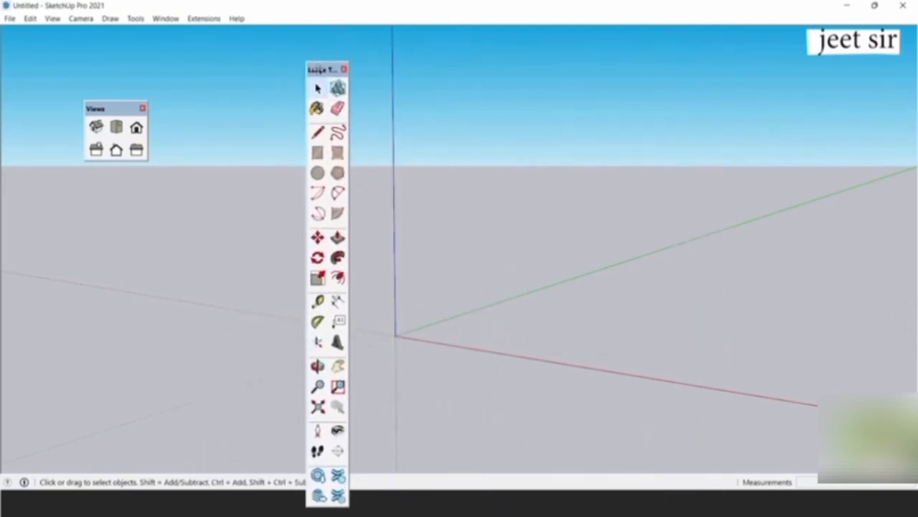
double_click(320, 69)
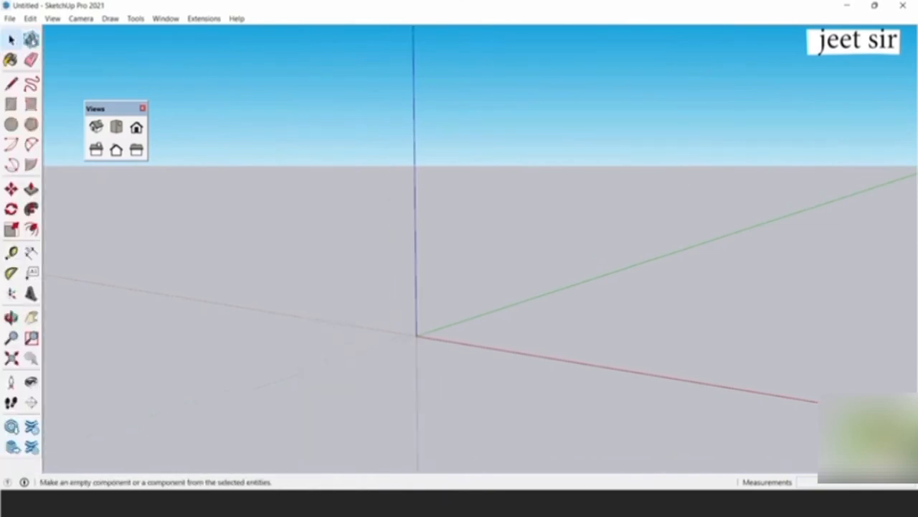
double_click(100, 110)
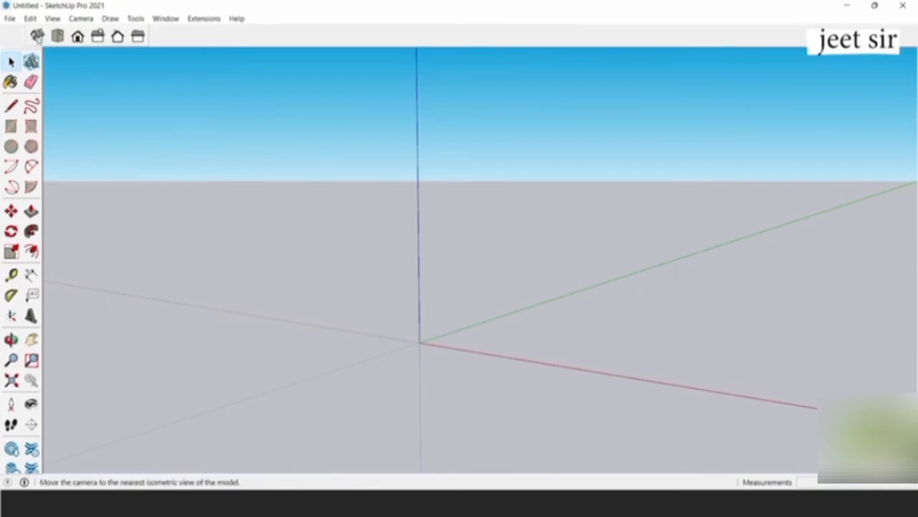
mouse_move(8, 35)
mouse_down()
mouse_move(315, 28)
mouse_move(9, 35)
mouse_up()
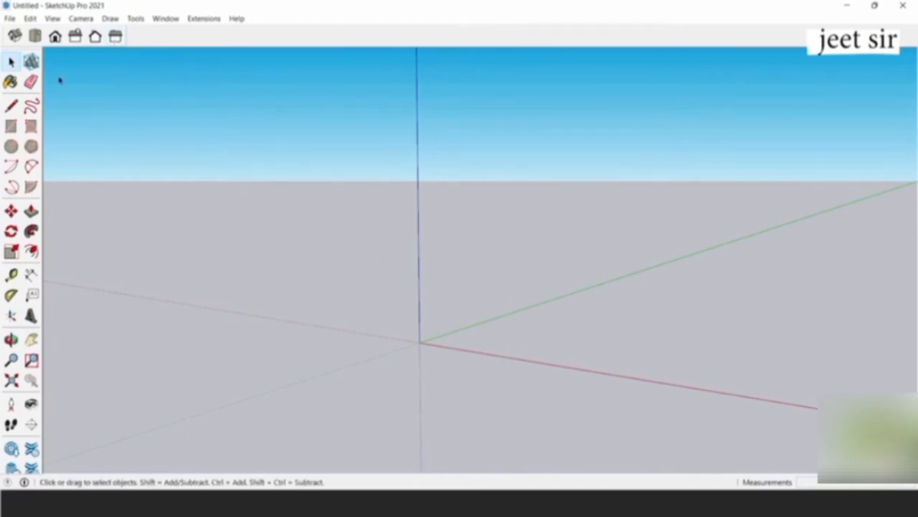
drag(6, 36, 353, 36)
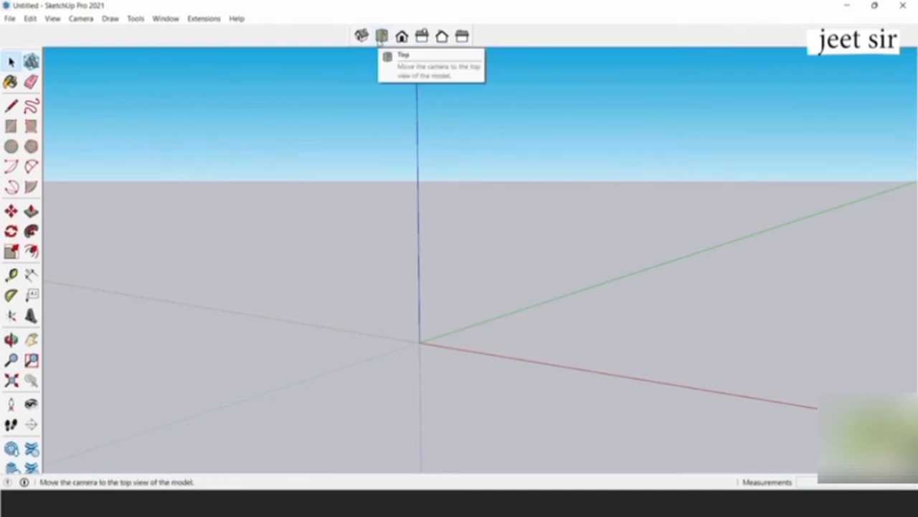
- View the empty model from the Top, Front and Right standard views in turn
click(381, 37)
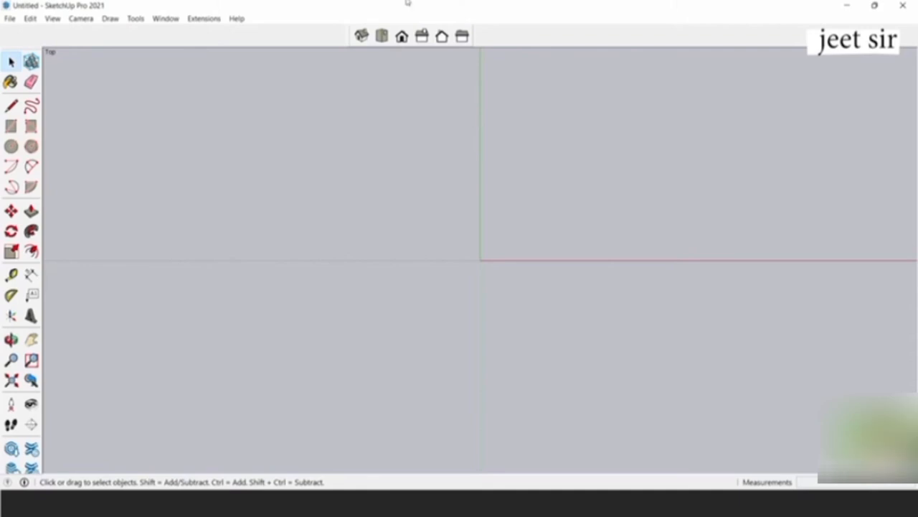
click(400, 37)
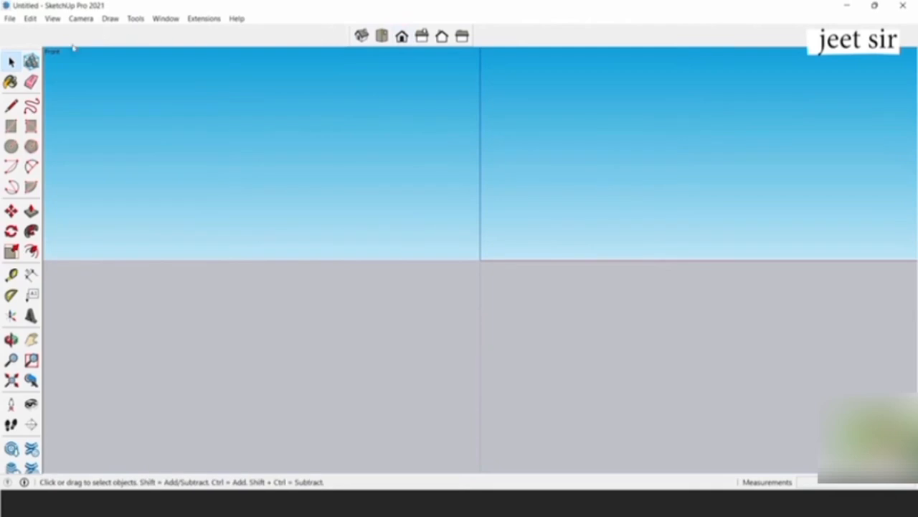
click(423, 37)
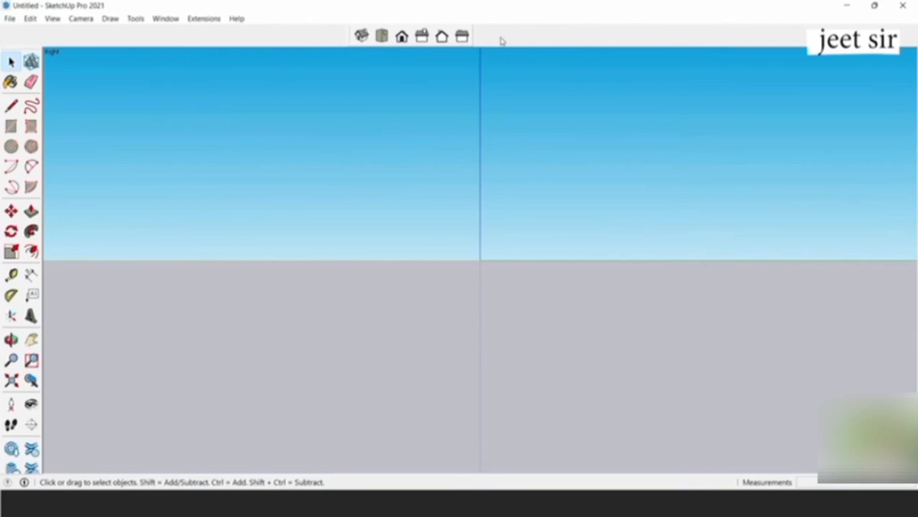
- In the Top view, draw a closed rectangle around the origin with the Line tool, about 7' 11" by 4' 9"
click(382, 39)
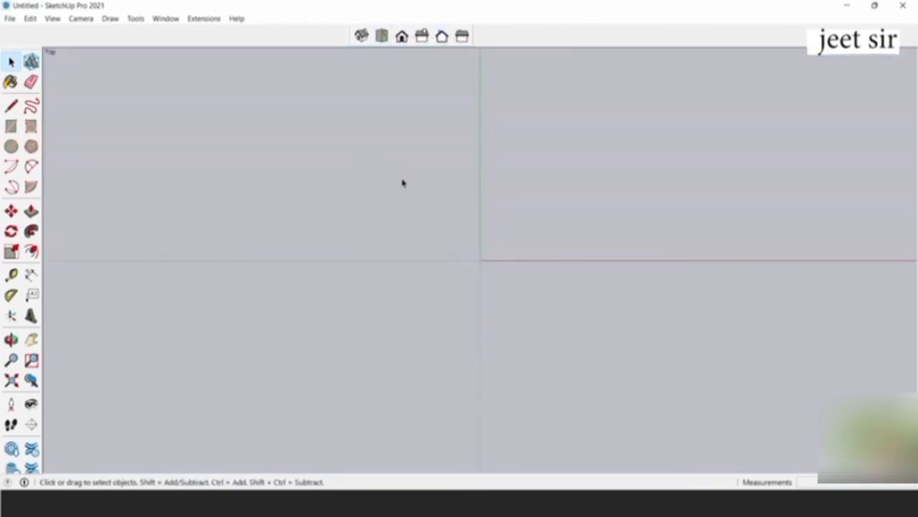
click(12, 106)
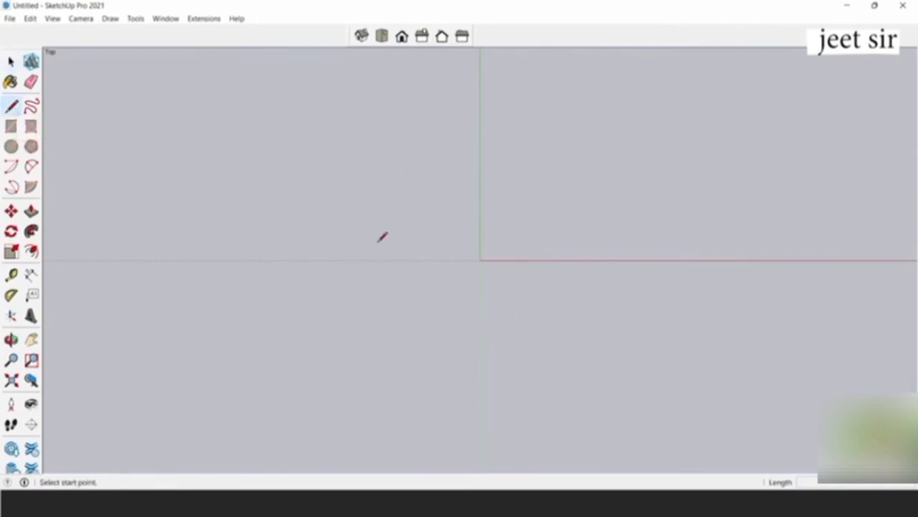
click(386, 204)
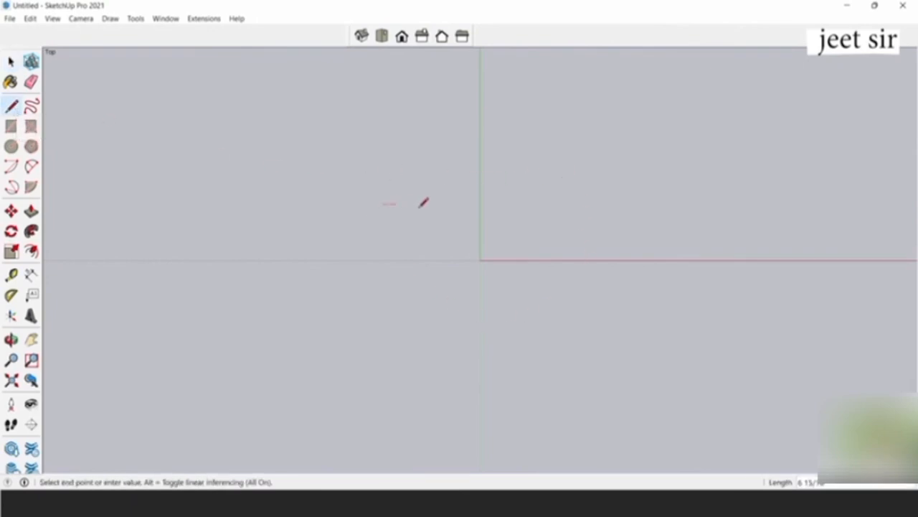
click(584, 204)
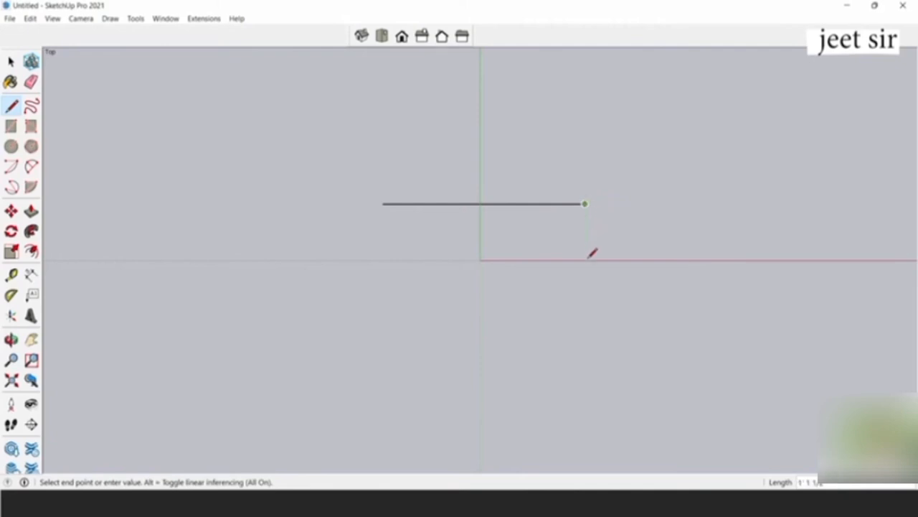
click(585, 324)
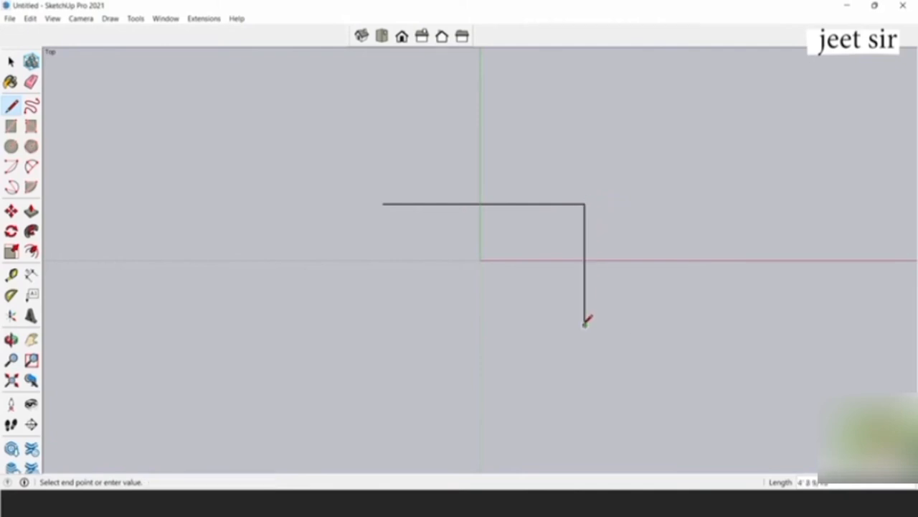
click(383, 324)
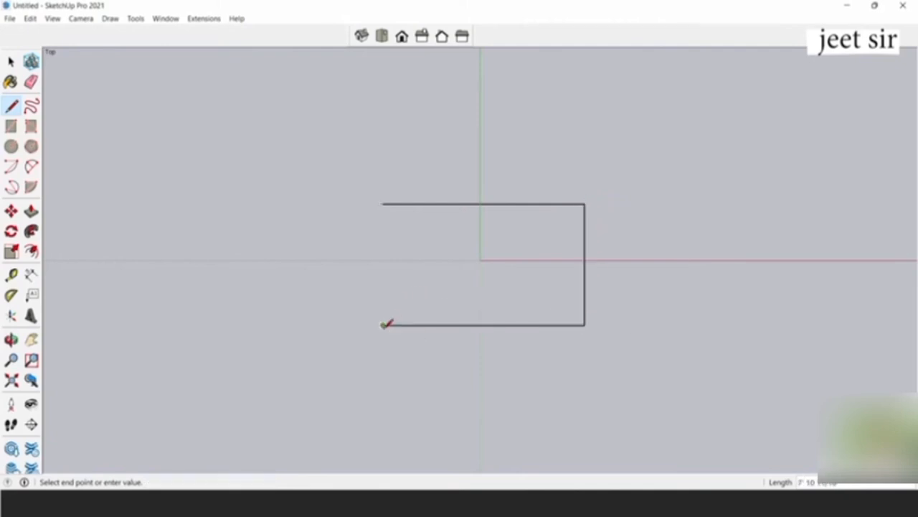
click(383, 204)
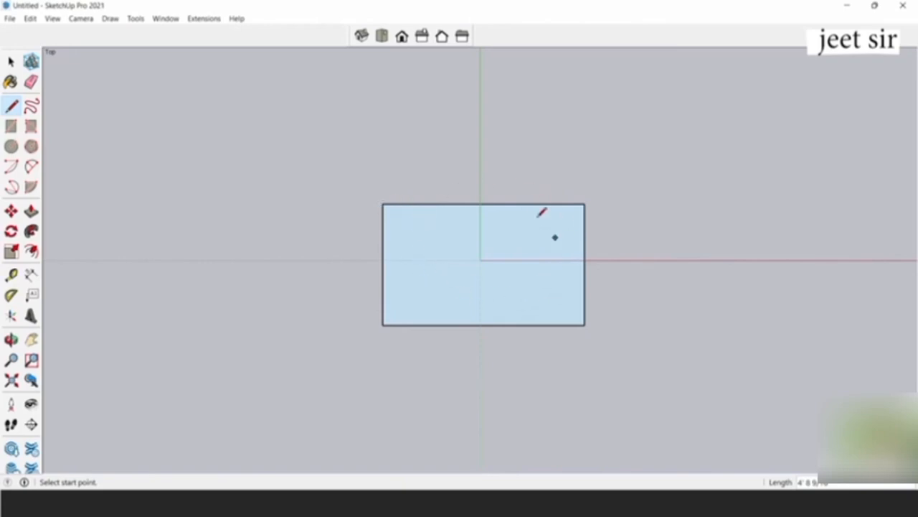
click(10, 62)
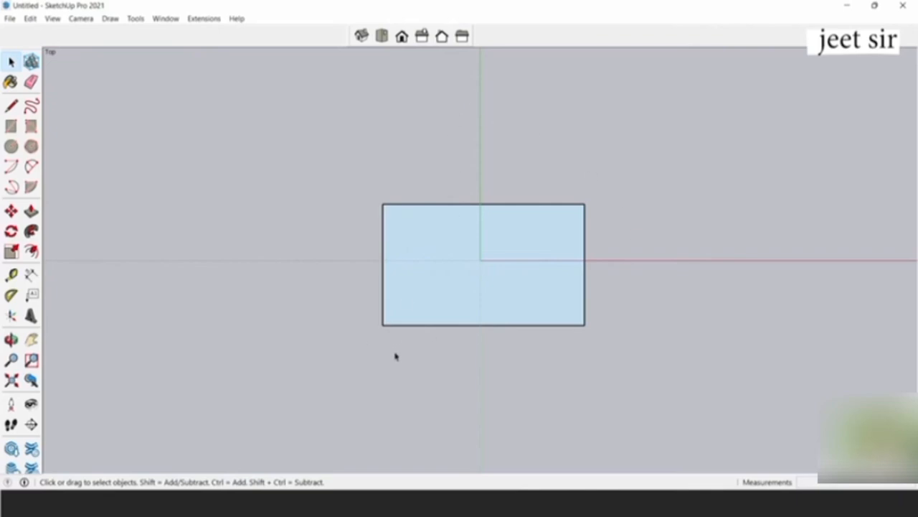
- Examine the rectangular face in 3D by orbiting around it and zooming in and out
key(o)
drag(404, 332, 486, 168)
drag(452, 297, 476, 164)
key(space)
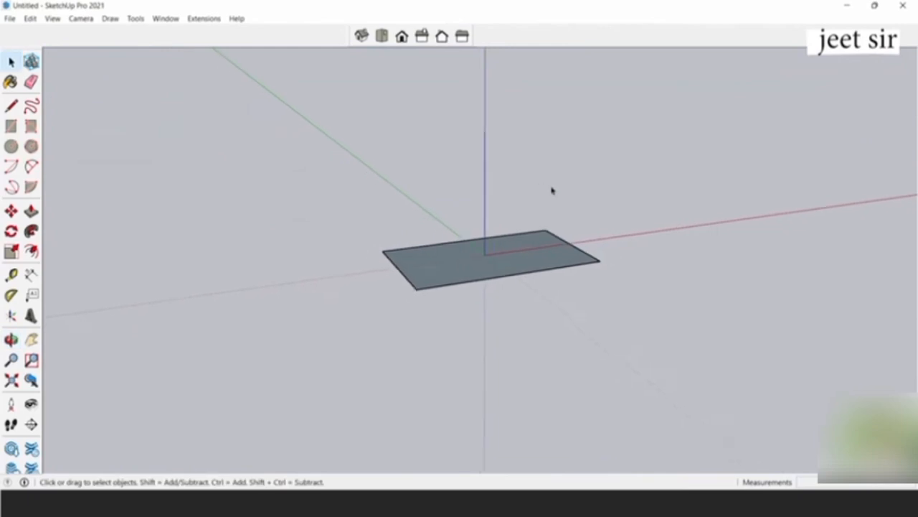
middle_drag(551, 190, 595, 297)
key(o)
drag(595, 297, 506, 330)
key(space)
scroll(537, 250, down, 2)
scroll(520, 242, up, 1)
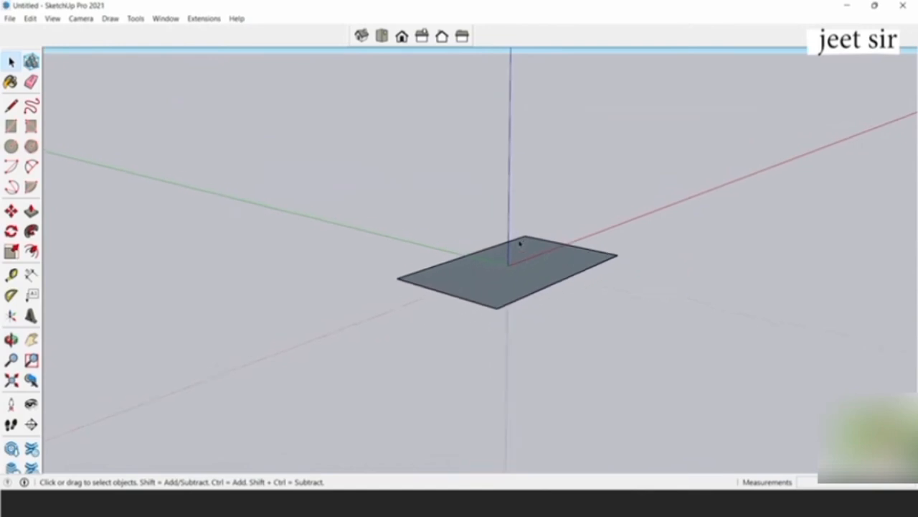
scroll(521, 244, up, 3)
scroll(562, 228, down, 2)
scroll(587, 256, up, 1)
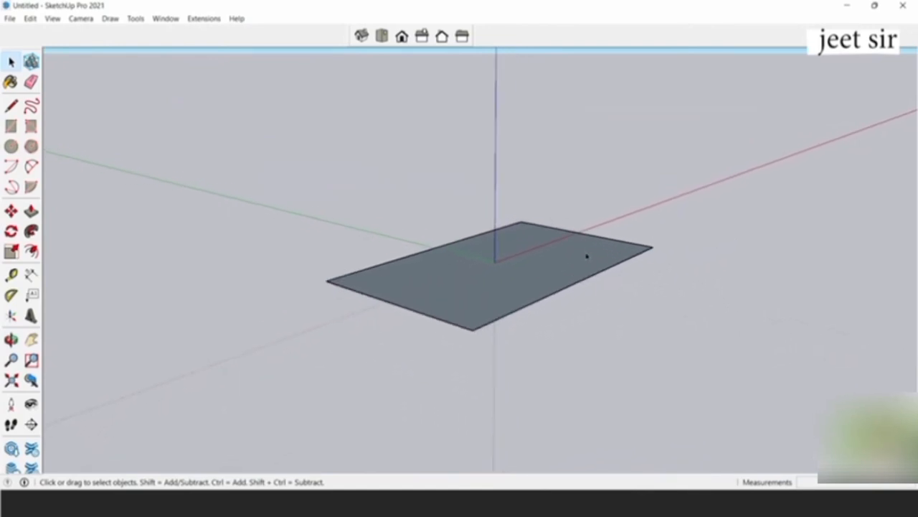
middle_drag(587, 256, 502, 266)
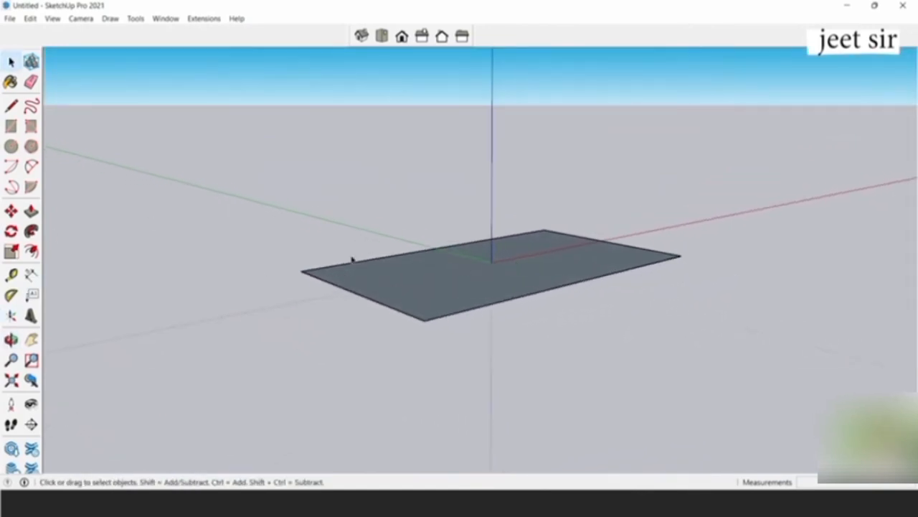
middle_drag(352, 260, 566, 207)
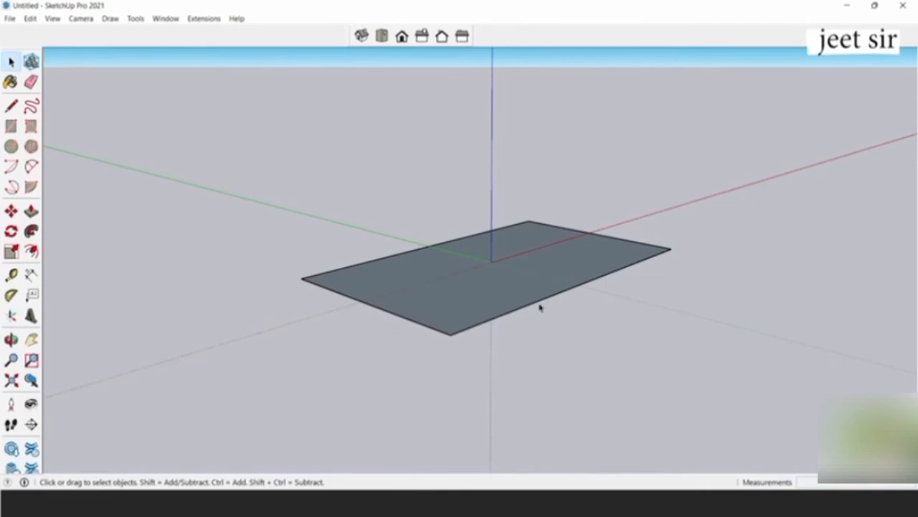
- Push/Pull the rectangular face upward about 3' 3" to form a solid box
click(31, 210)
drag(410, 287, 419, 122)
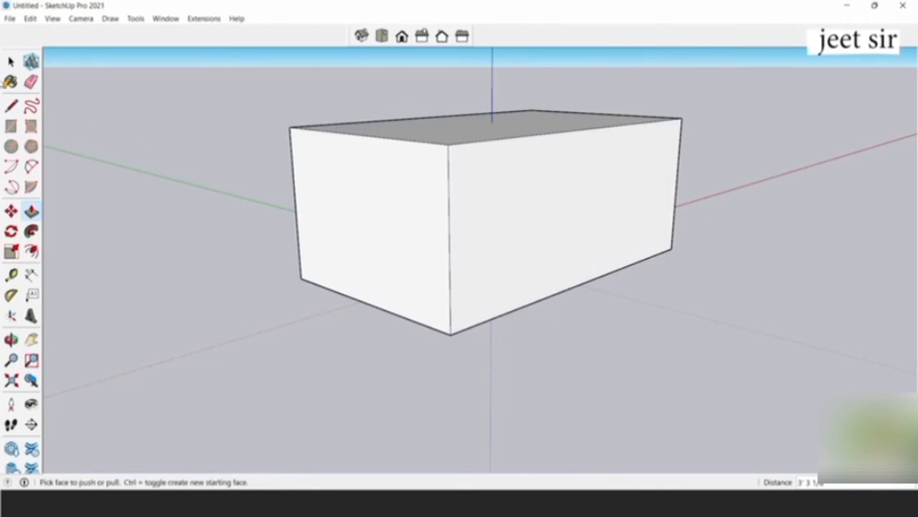
click(11, 62)
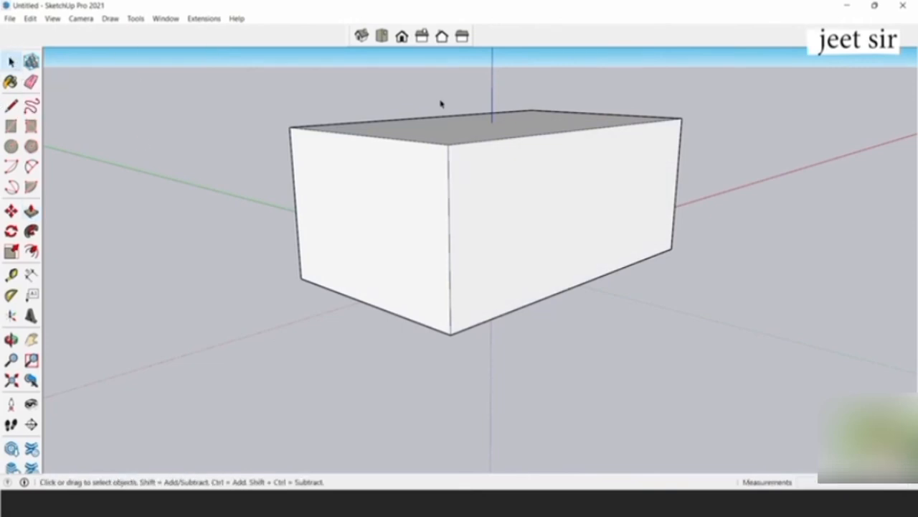
- Start the Paint Bucket tool with the box's top in view and move the Default Tray clear of the box
scroll(389, 144, down, 2)
scroll(526, 163, down, 2)
scroll(564, 122, up, 3)
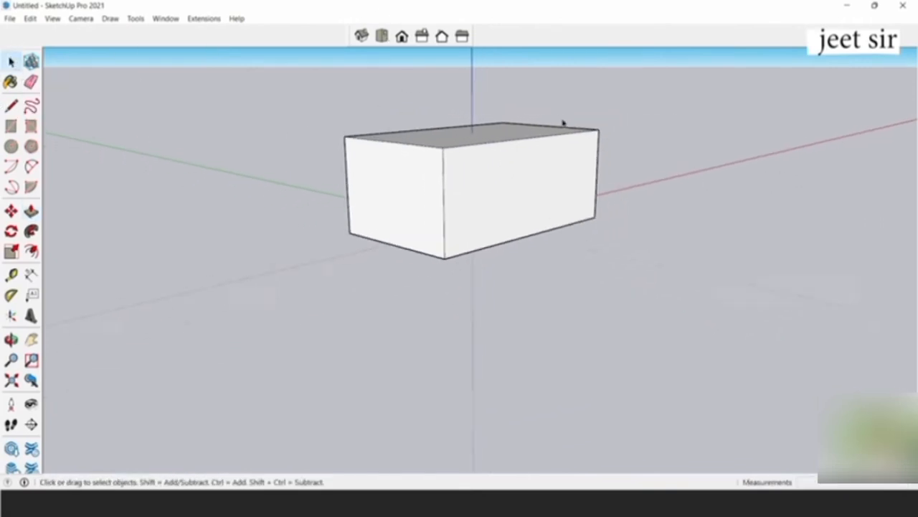
middle_drag(405, 163, 474, 210)
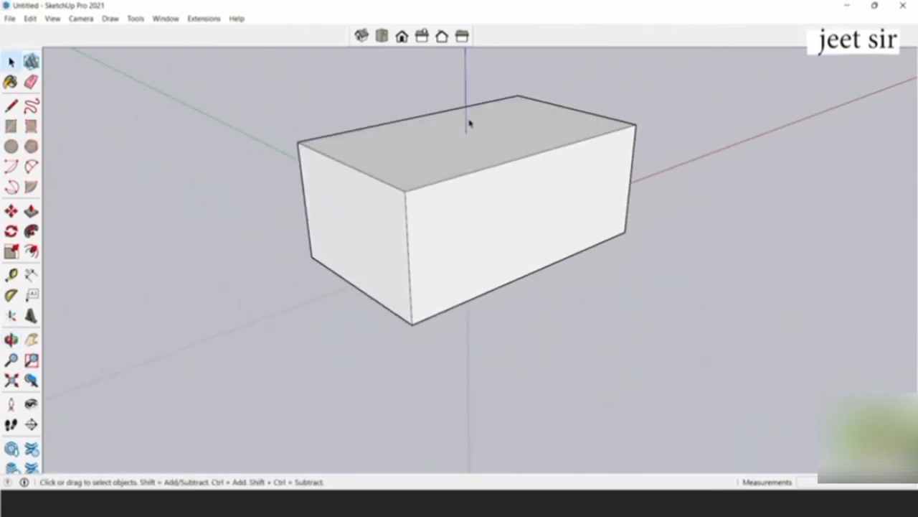
click(10, 82)
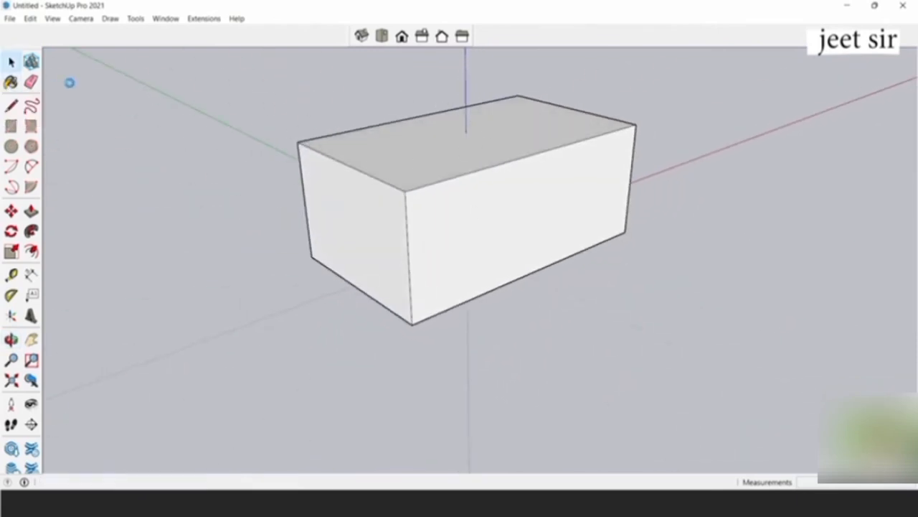
mouse_move(697, 84)
mouse_down()
mouse_move(821, 67)
mouse_move(813, 68)
mouse_up()
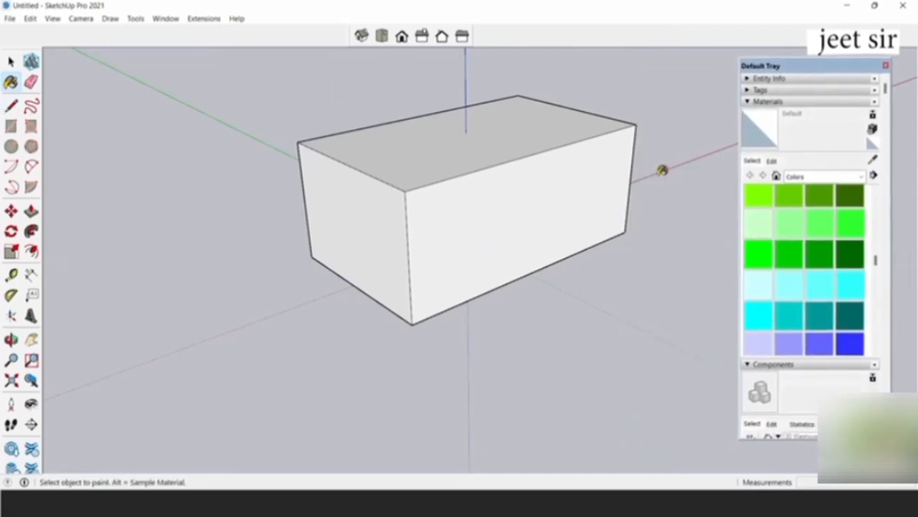
- Paint the top face of the box with Color I02 from the Colors materials
scroll(811, 242, up, 3)
scroll(811, 242, up, 3)
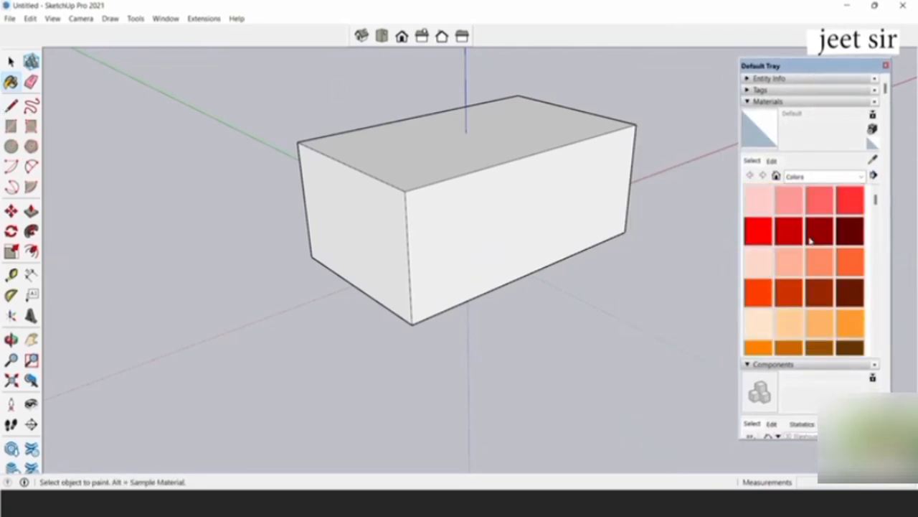
scroll(814, 242, down, 4)
scroll(818, 231, down, 10)
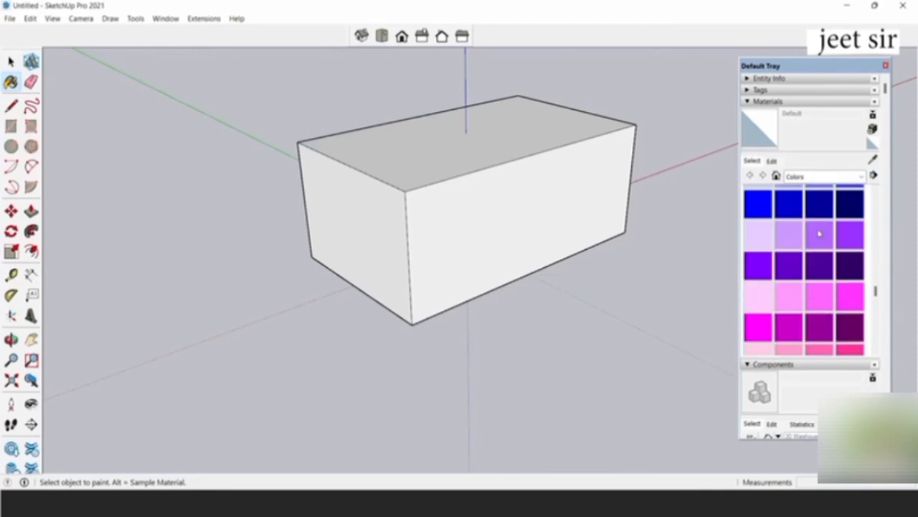
scroll(819, 217, up, 6)
scroll(818, 217, up, 6)
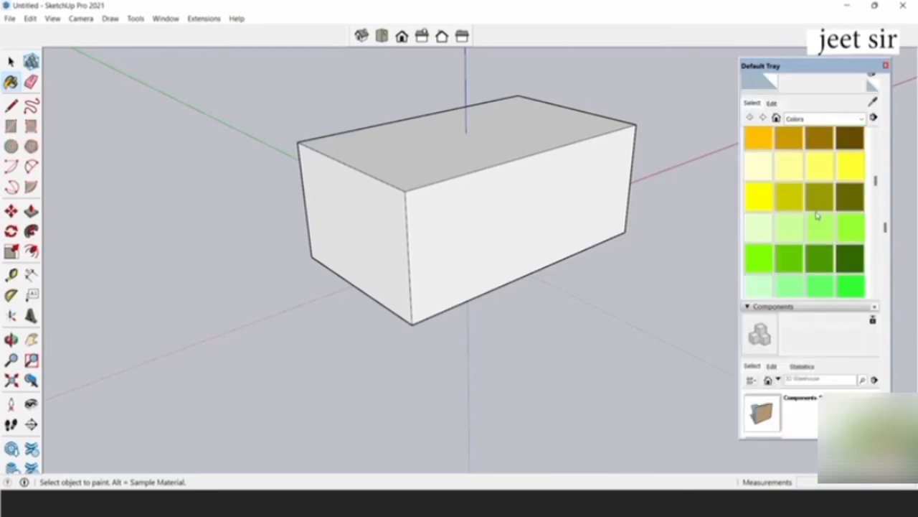
scroll(823, 246, down, 7)
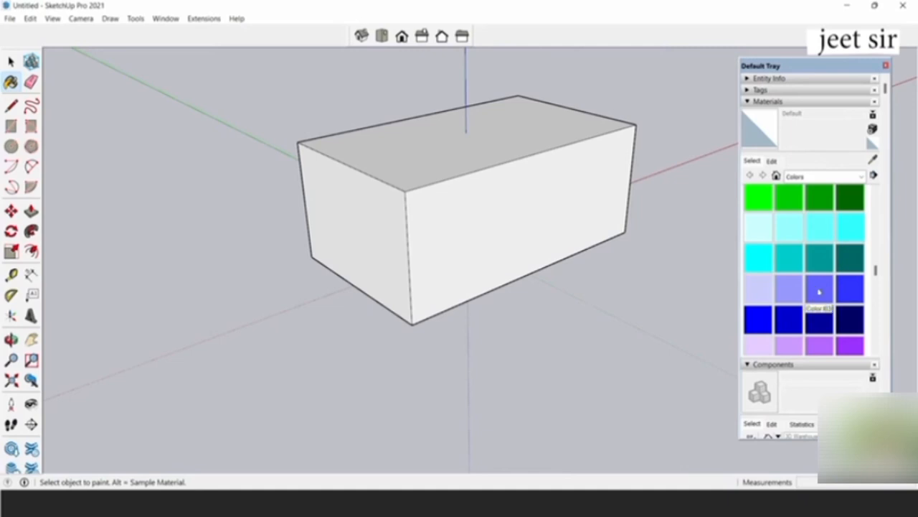
click(789, 289)
click(466, 146)
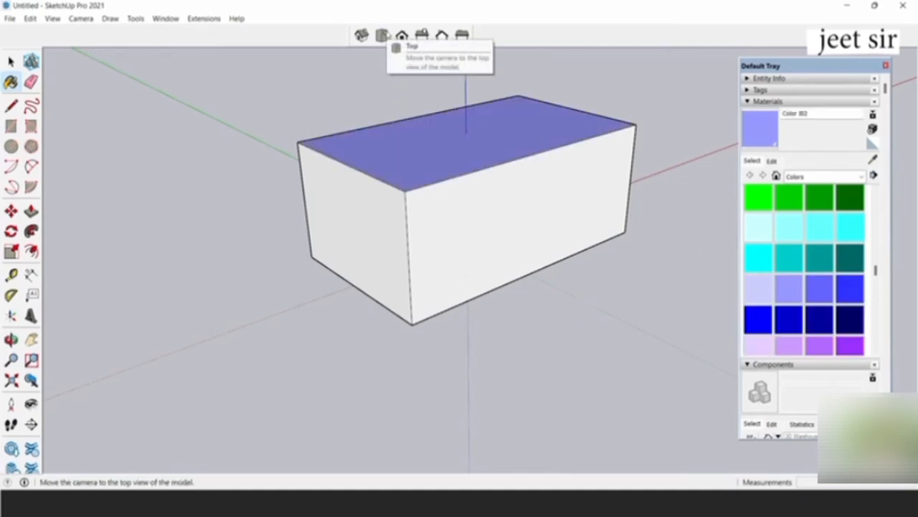
- Paint the front face of the box with Color L05 in the Front view
click(383, 36)
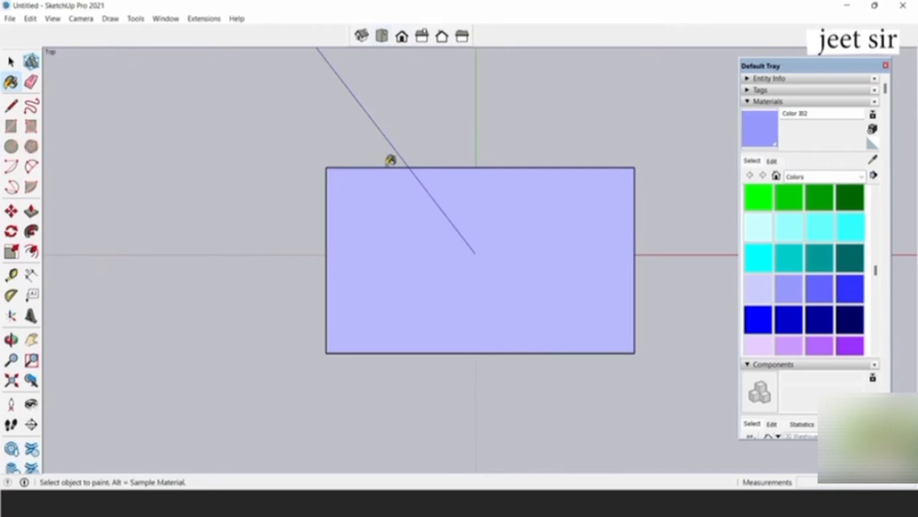
click(401, 40)
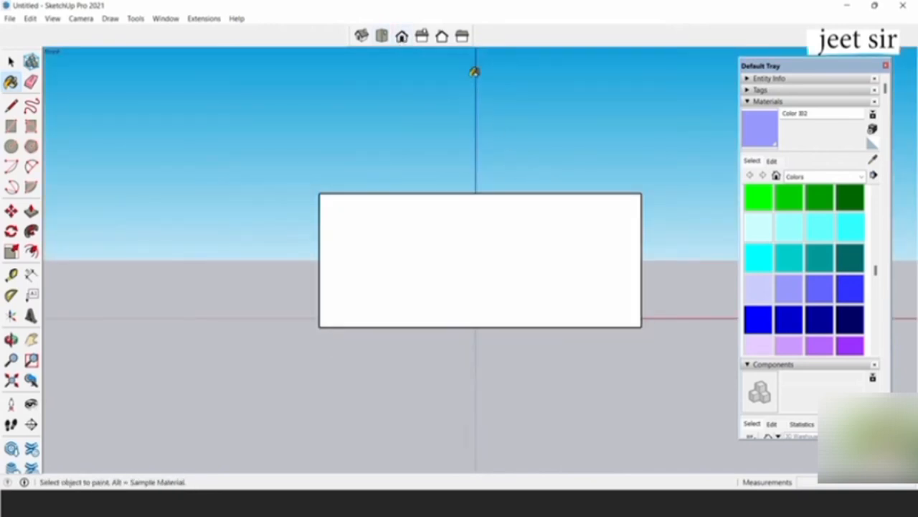
scroll(833, 294, down, 5)
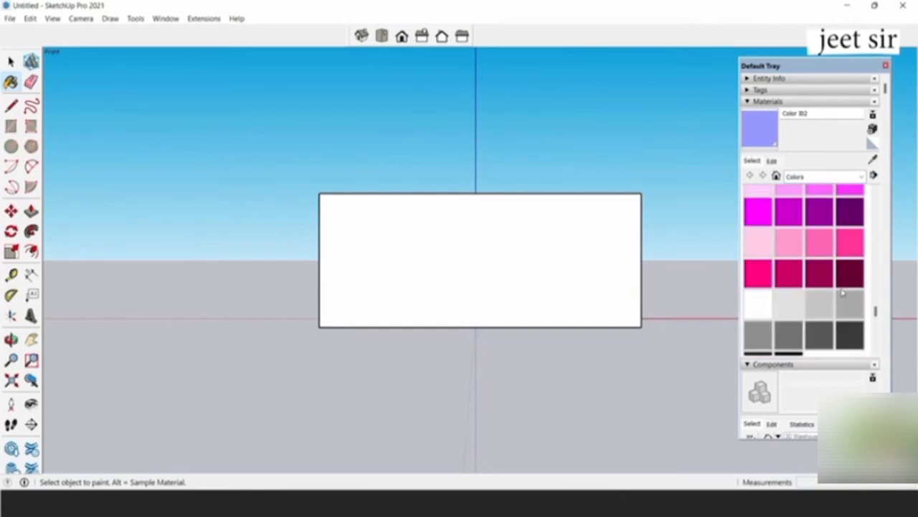
click(759, 276)
click(445, 236)
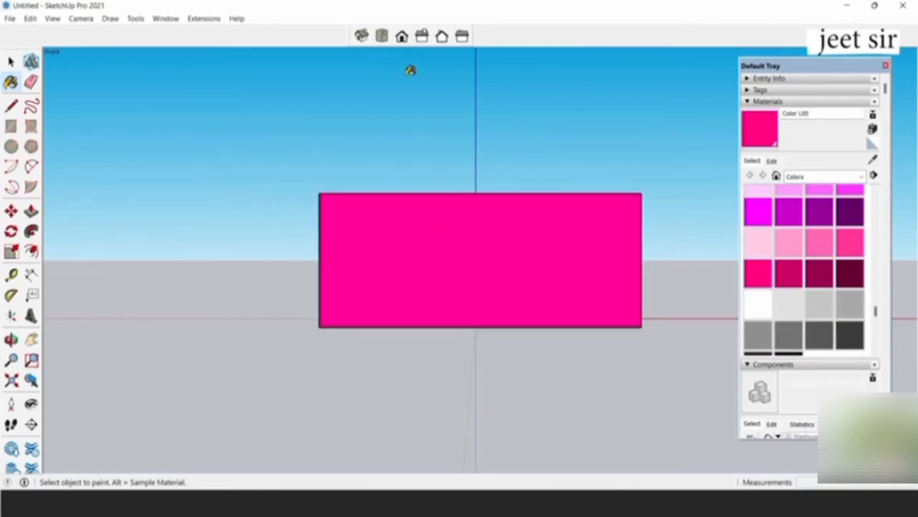
- Paint the right face of the box with Color G07 in the Right view
click(422, 36)
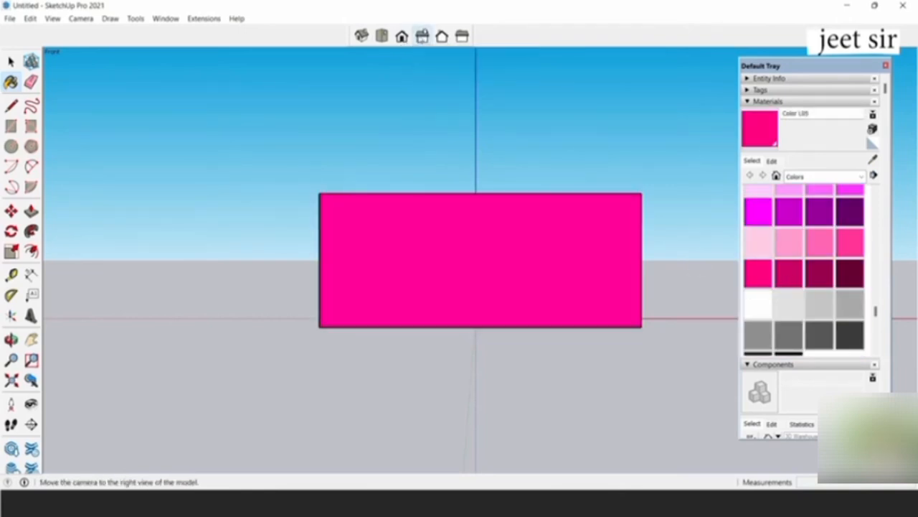
scroll(837, 263, up, 5)
click(820, 254)
click(495, 206)
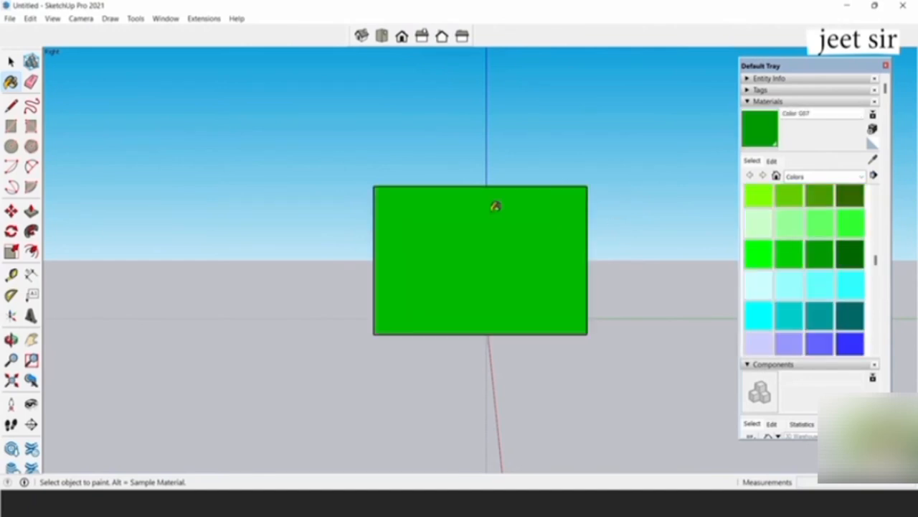
- Paint the back face of the box with Color L02 in the Back view
click(442, 36)
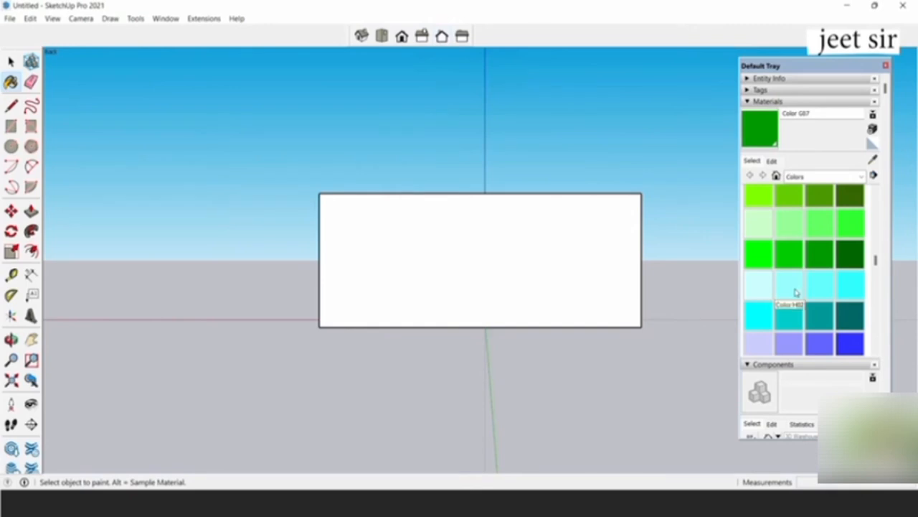
scroll(845, 289, down, 5)
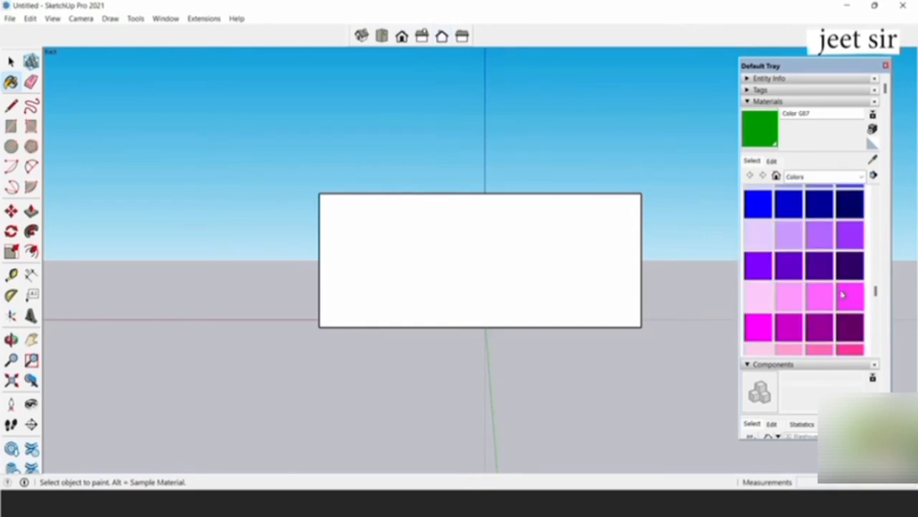
scroll(843, 294, down, 6)
scroll(821, 291, up, 3)
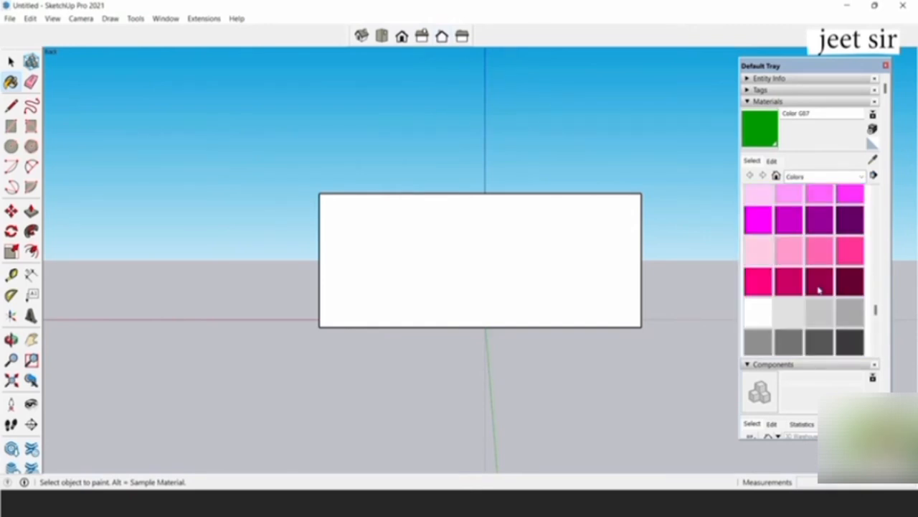
click(790, 254)
click(526, 234)
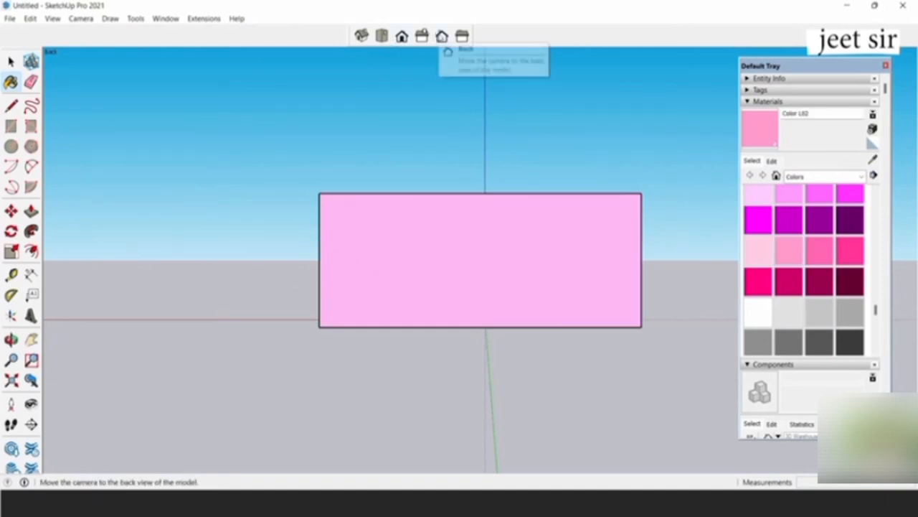
- Paint the left face of the box with Color I05 in the Left view
click(462, 36)
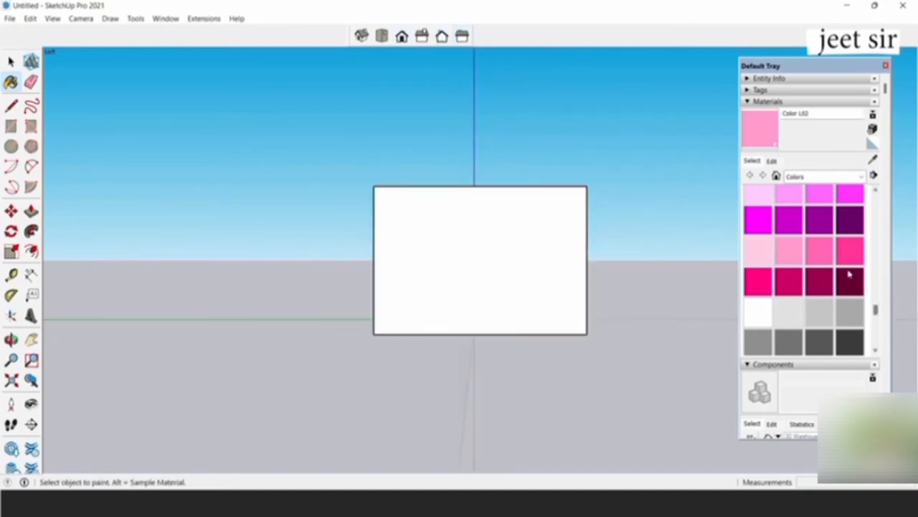
scroll(847, 275, up, 3)
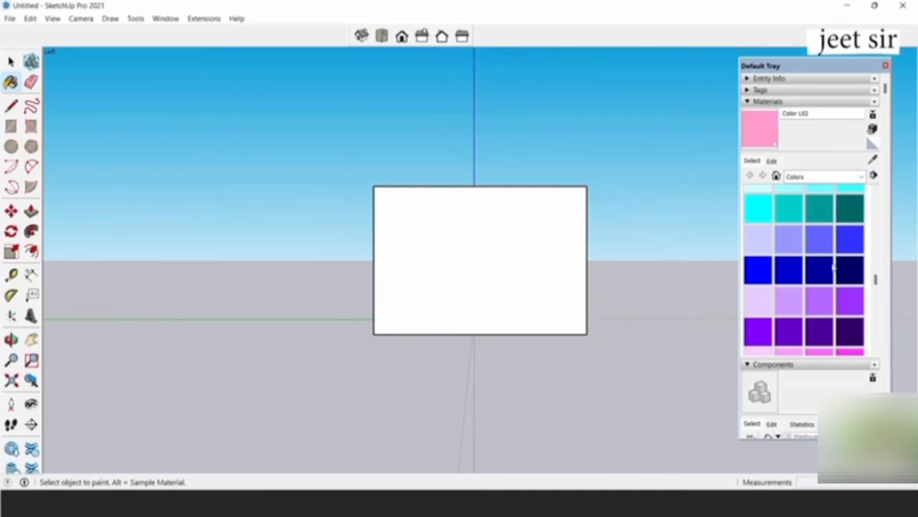
scroll(805, 269, up, 3)
scroll(805, 267, down, 1)
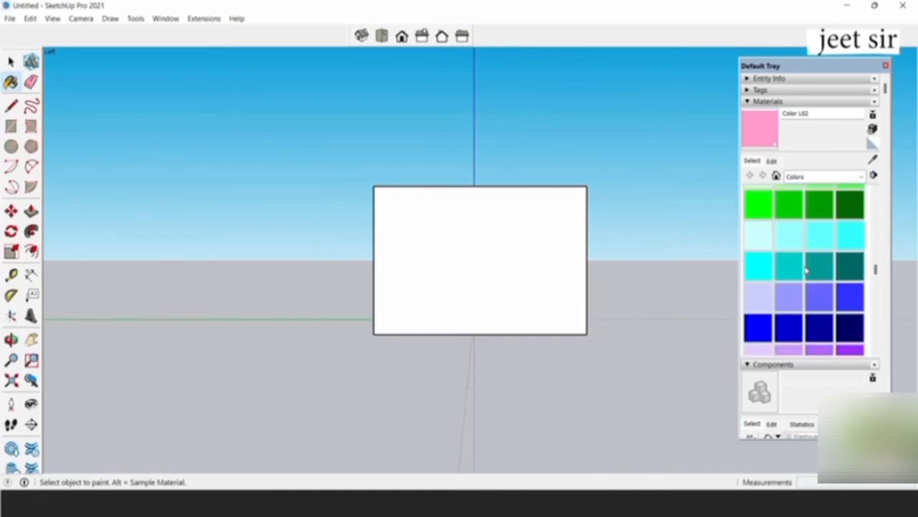
click(766, 327)
click(496, 238)
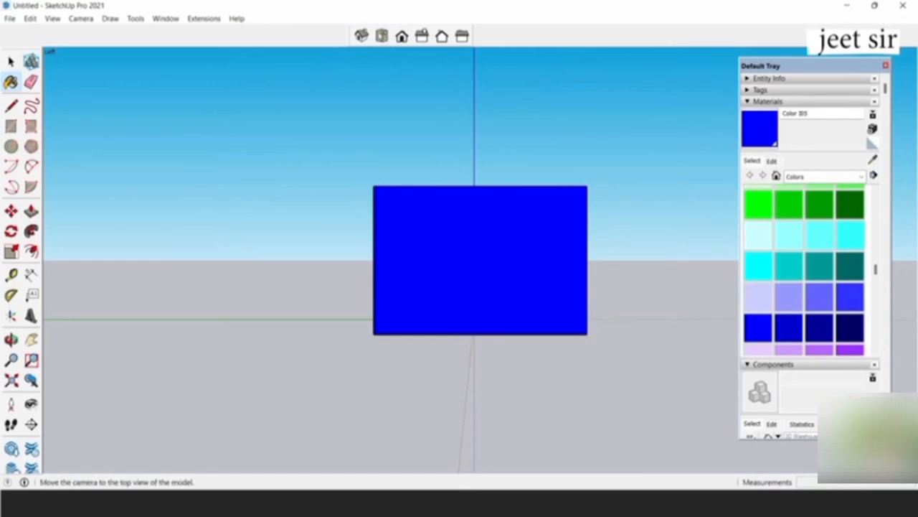
- In the Top view, try Color H05, Color H02 and Color I03 on the top face, and repaint it with Color I02
click(382, 35)
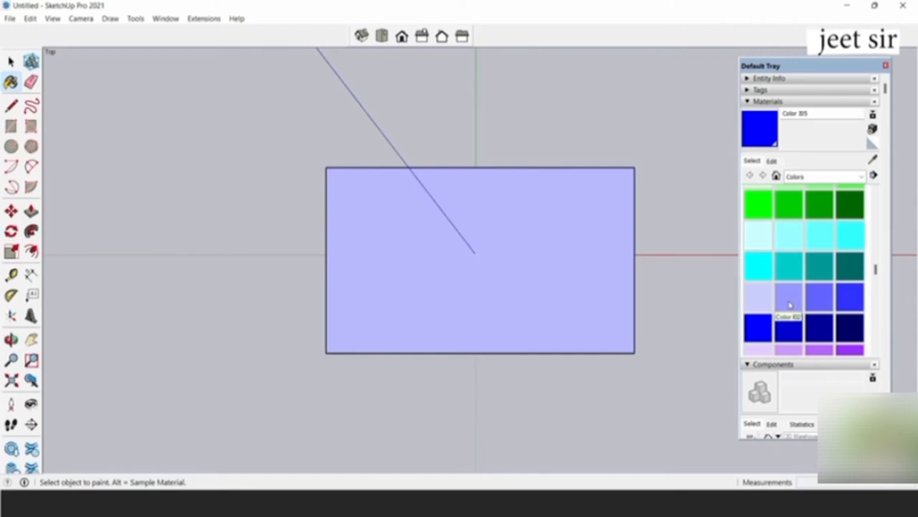
scroll(789, 302, down, 2)
scroll(793, 301, down, 2)
scroll(782, 294, up, 5)
click(760, 269)
click(537, 220)
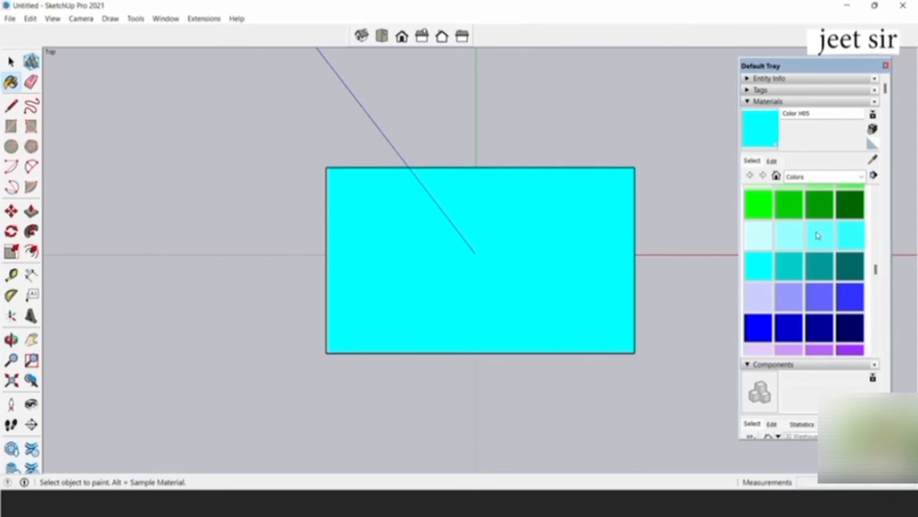
click(790, 236)
click(605, 222)
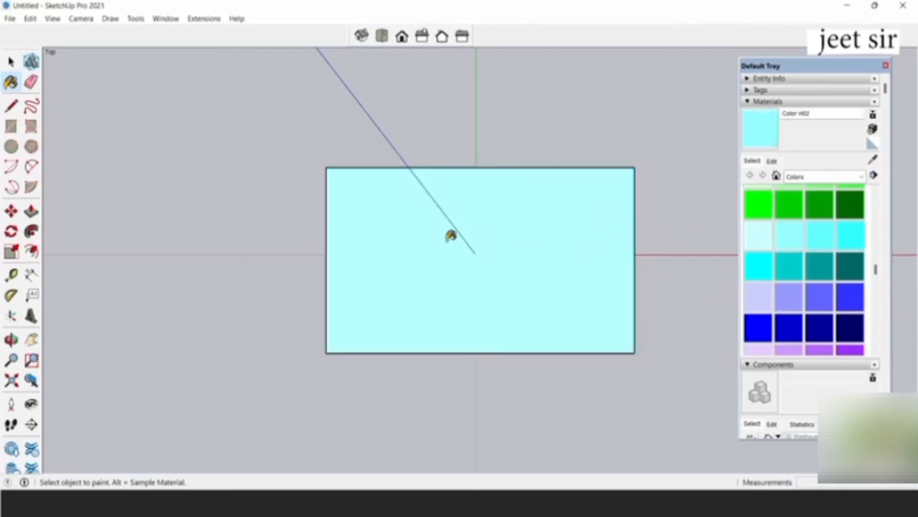
click(820, 297)
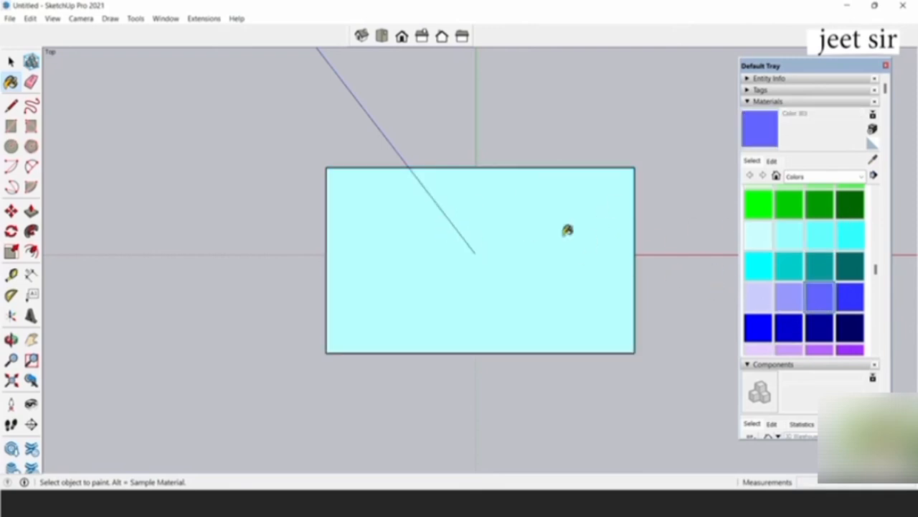
click(566, 230)
click(791, 299)
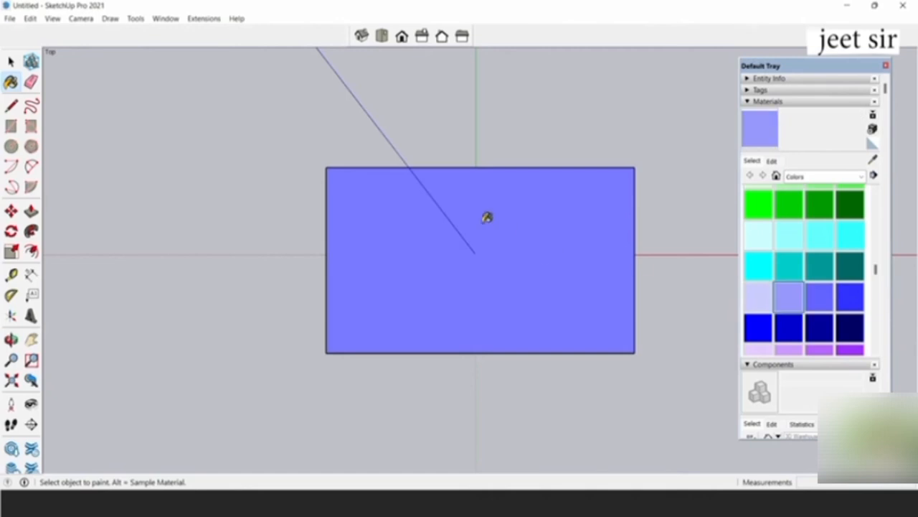
click(486, 217)
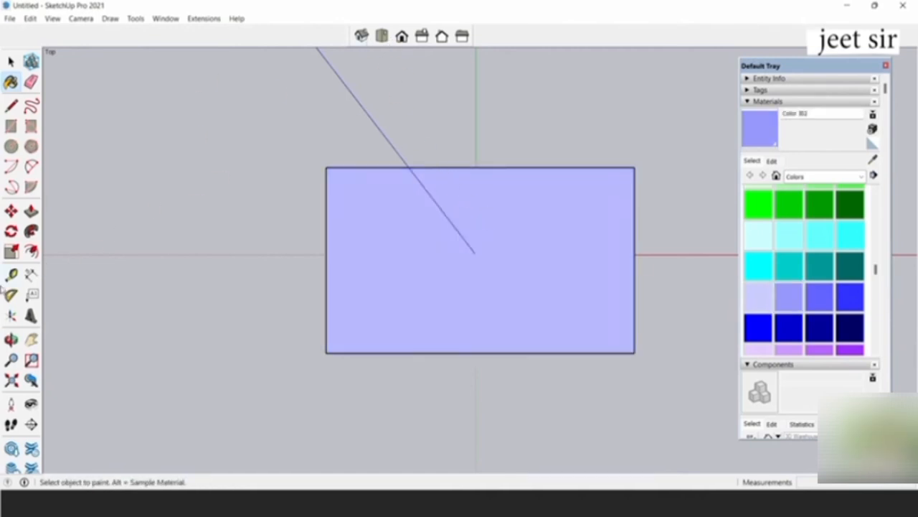
- Examine the painted box by orbiting around it and viewing it from the Top, Front and Right standard views
click(10, 63)
middle_drag(461, 254, 297, 358)
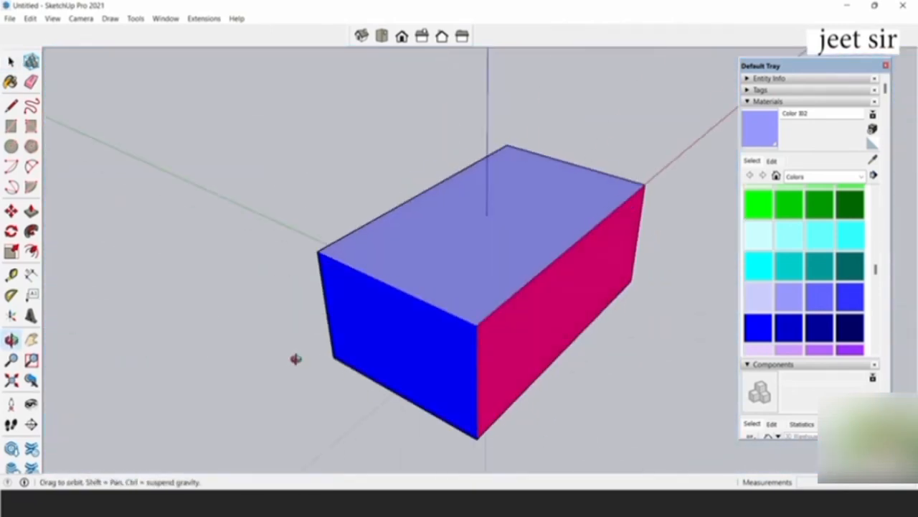
click(382, 36)
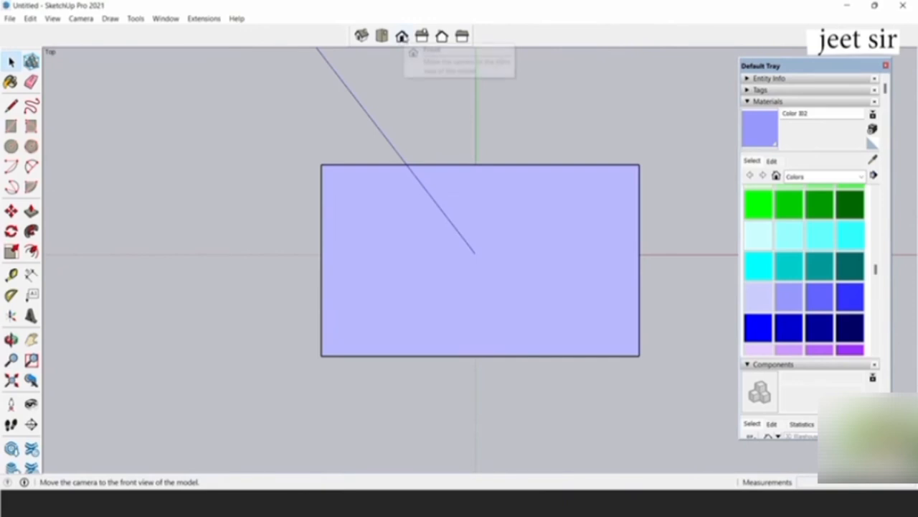
click(401, 35)
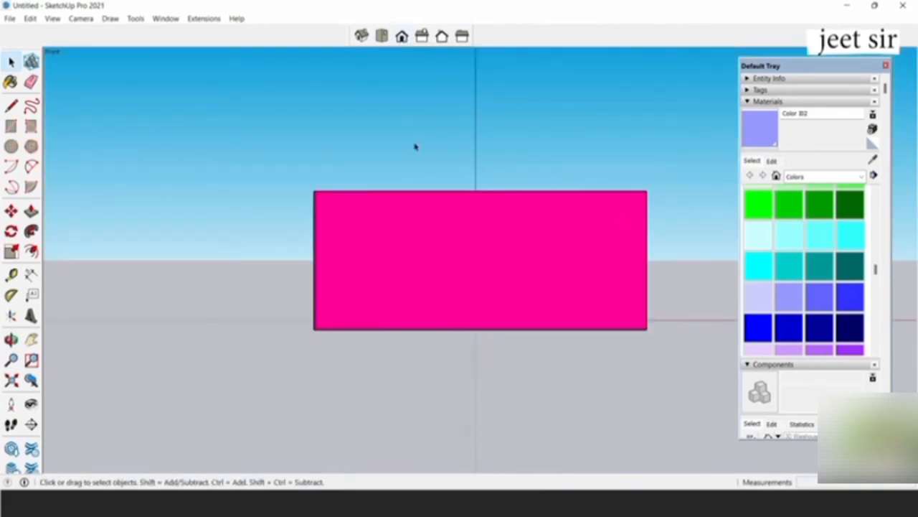
click(422, 37)
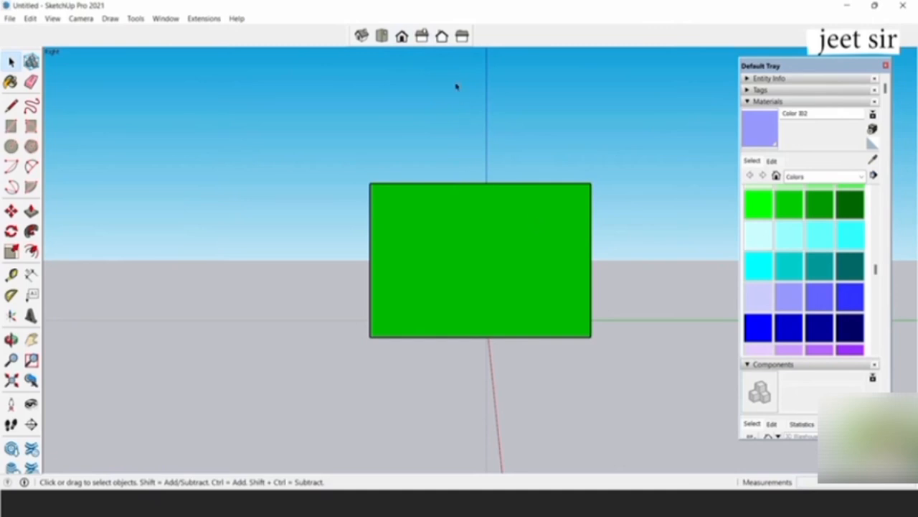
- Examine the painted box in the Back and Left standard views and by orbiting around it
click(442, 37)
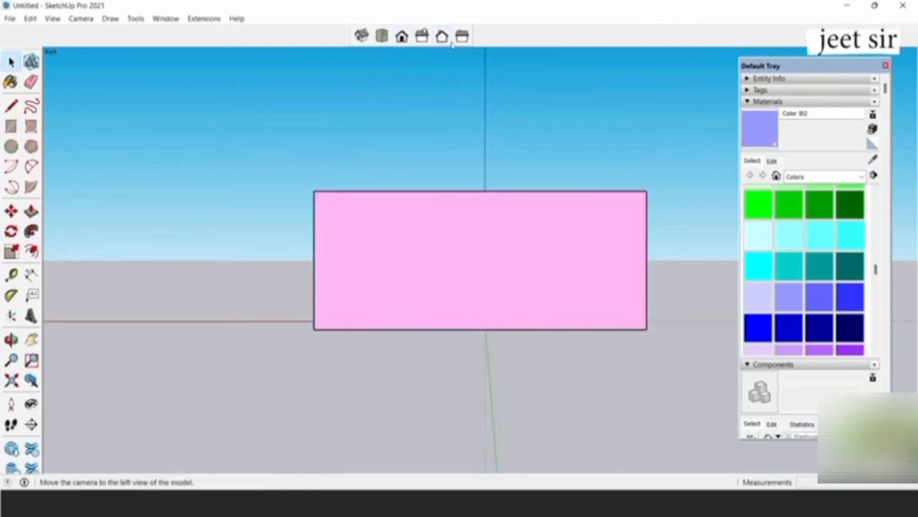
click(462, 37)
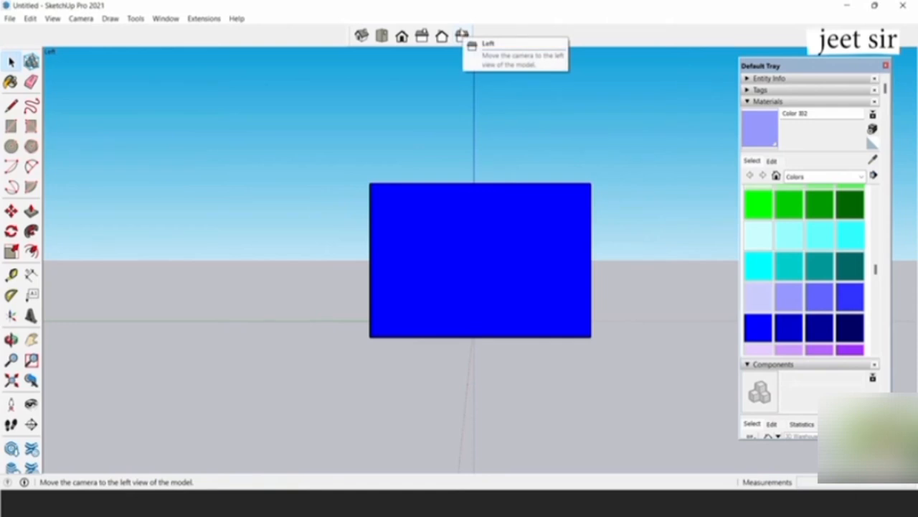
middle_drag(482, 231, 294, 334)
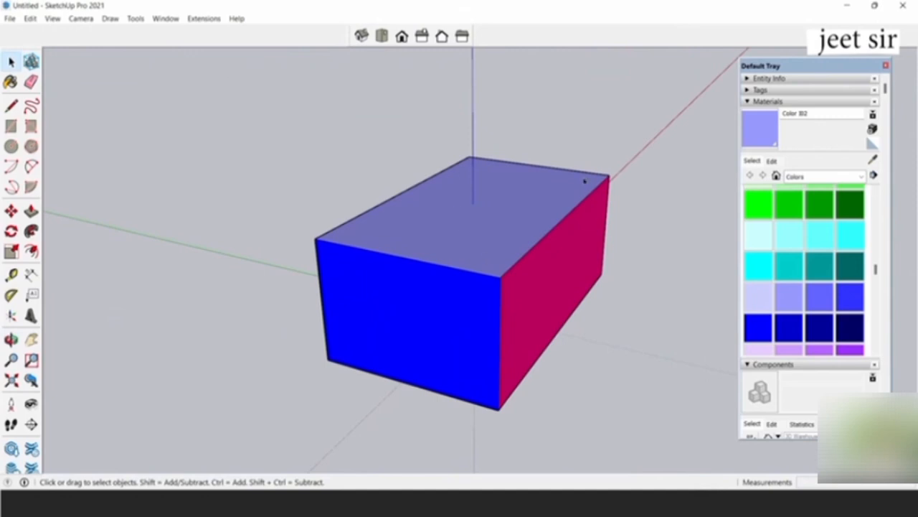
- Switch the camera from Perspective to Parallel Projection and check the box in the Top and Front views
click(382, 36)
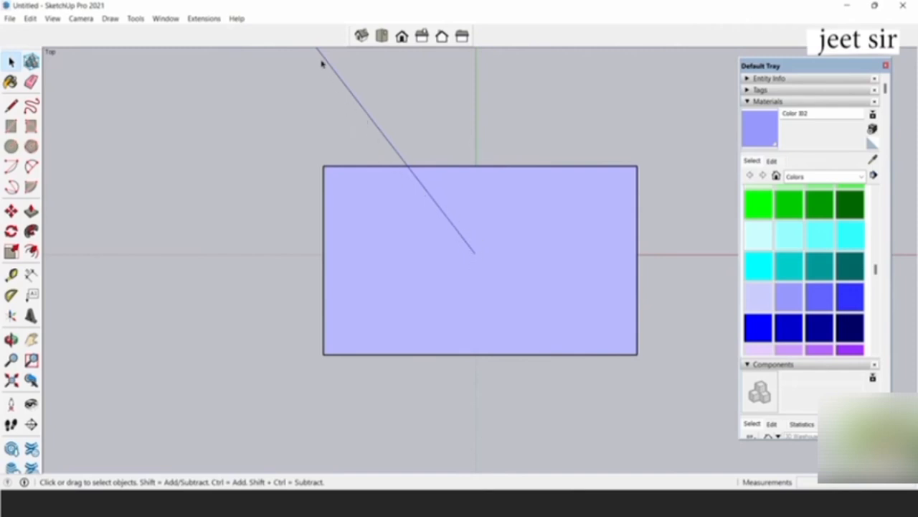
click(91, 17)
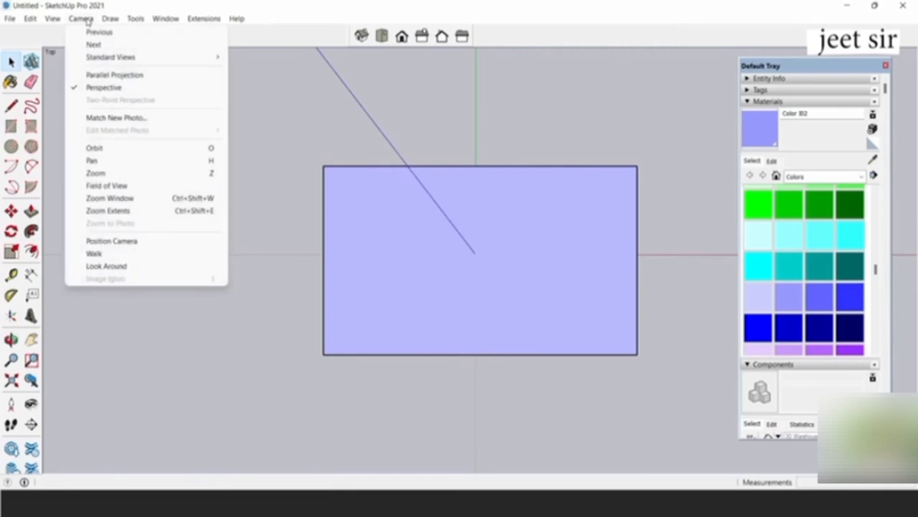
click(82, 89)
click(166, 75)
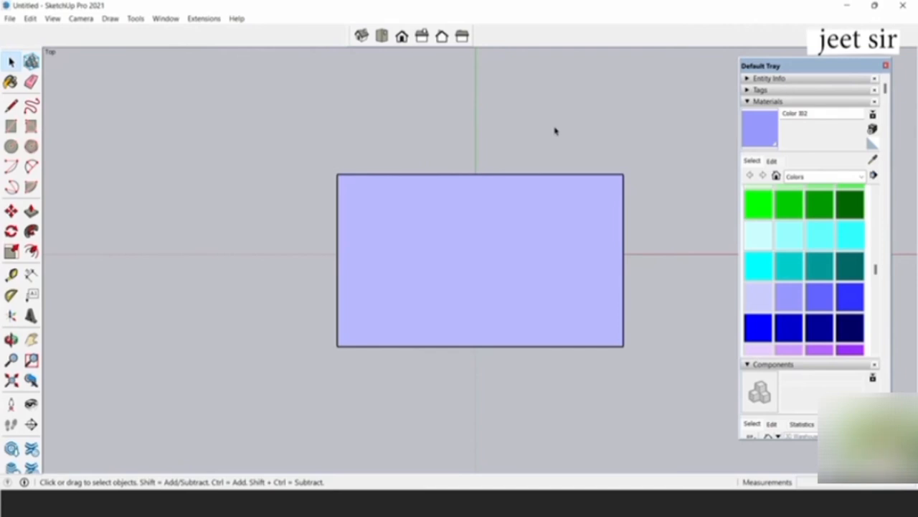
click(402, 36)
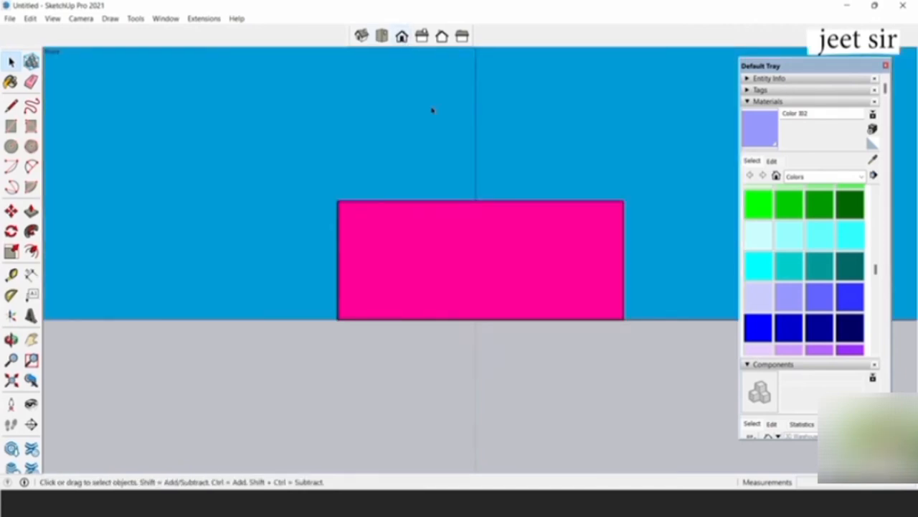
click(381, 36)
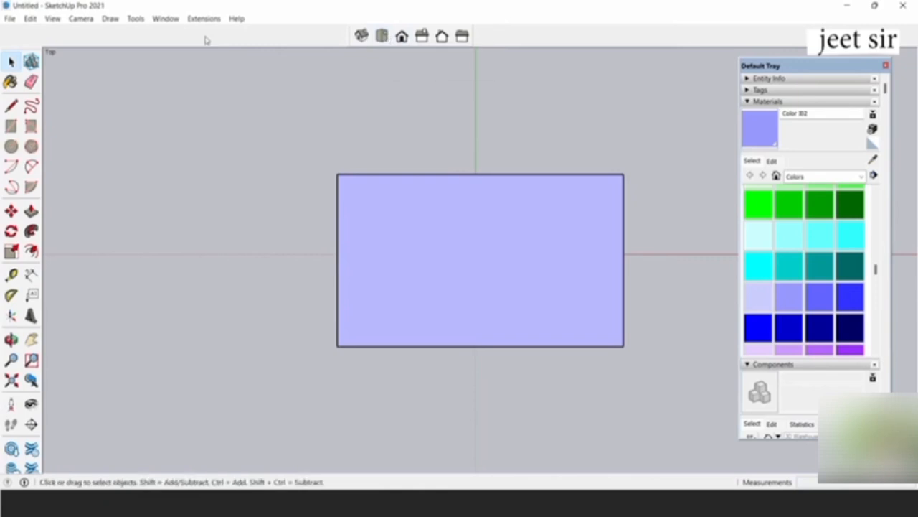
click(88, 22)
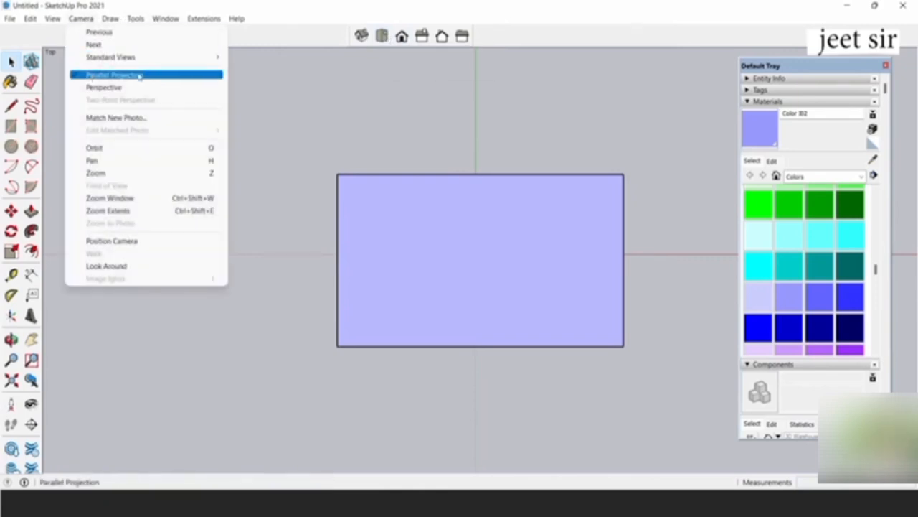
click(93, 74)
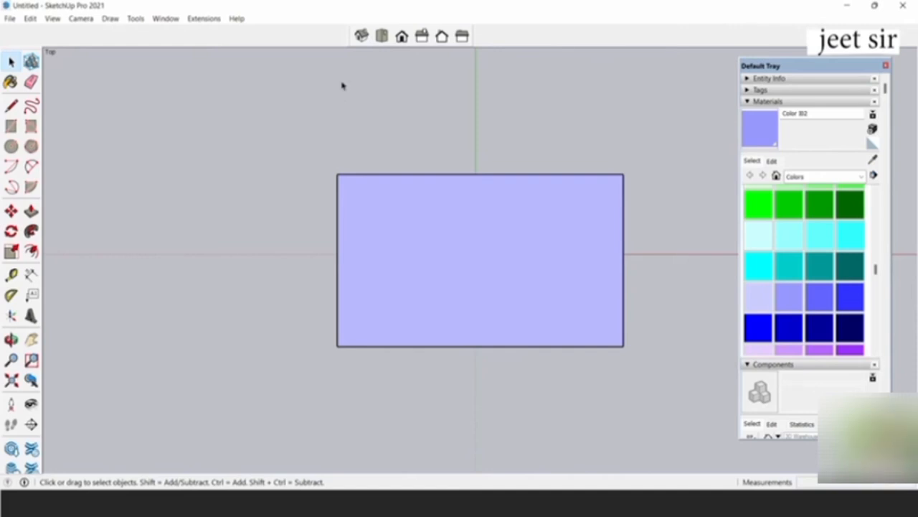
- Select the whole painted box and delete it
drag(239, 384, 170, 397)
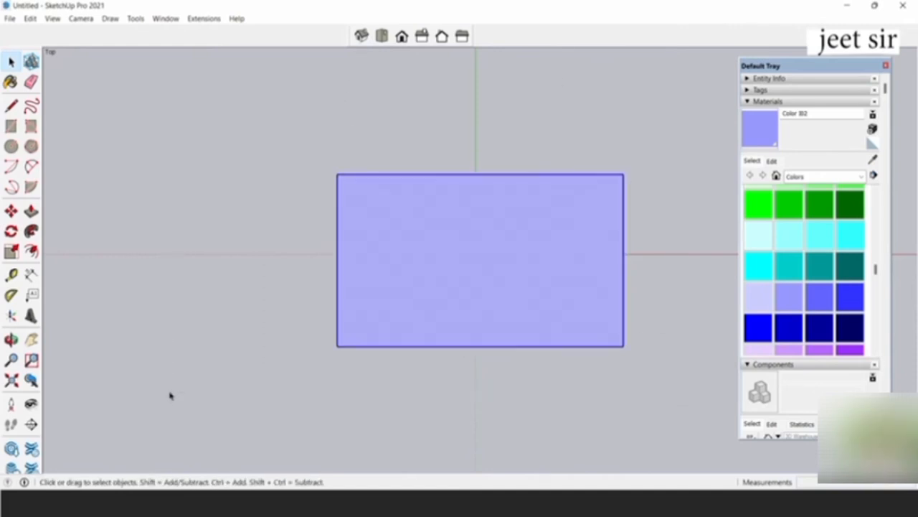
key(Delete)
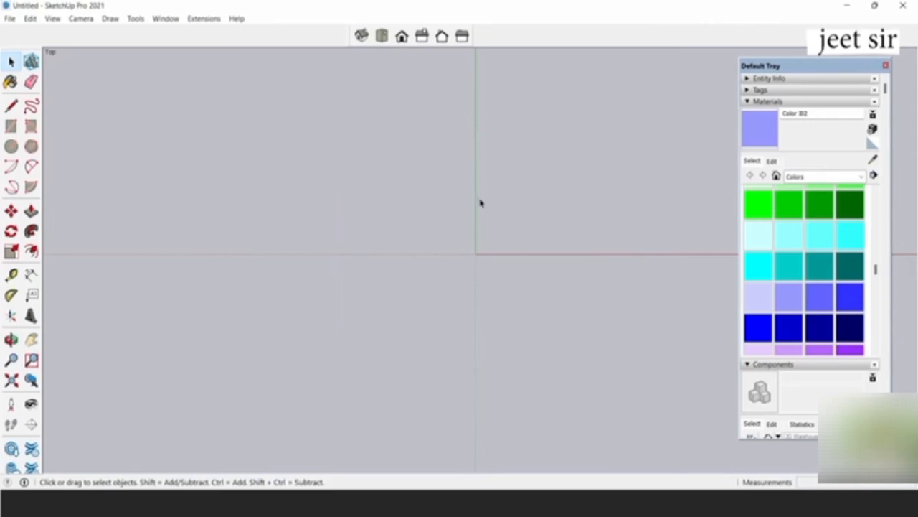
- Draw an L of two connected lines in the Top view, one along the green axis direction and one along the red
scroll(522, 188, down, 1)
scroll(524, 188, up, 3)
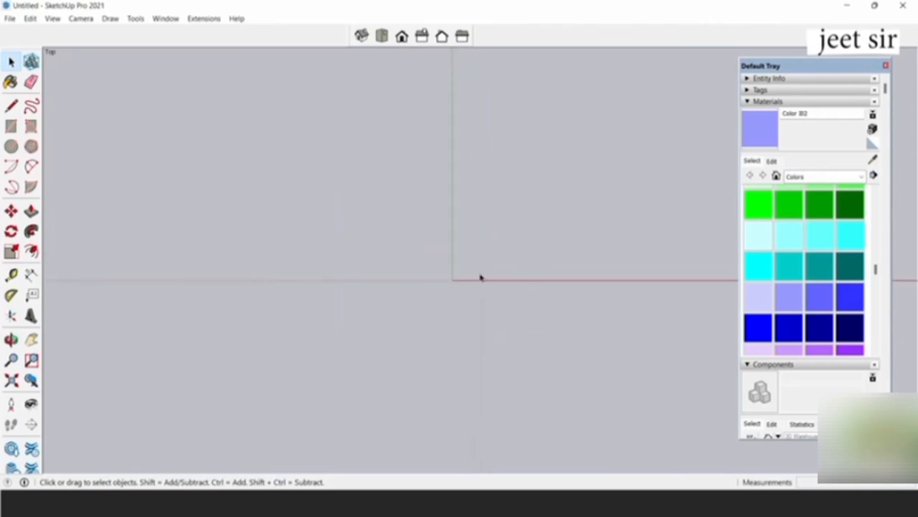
key(l)
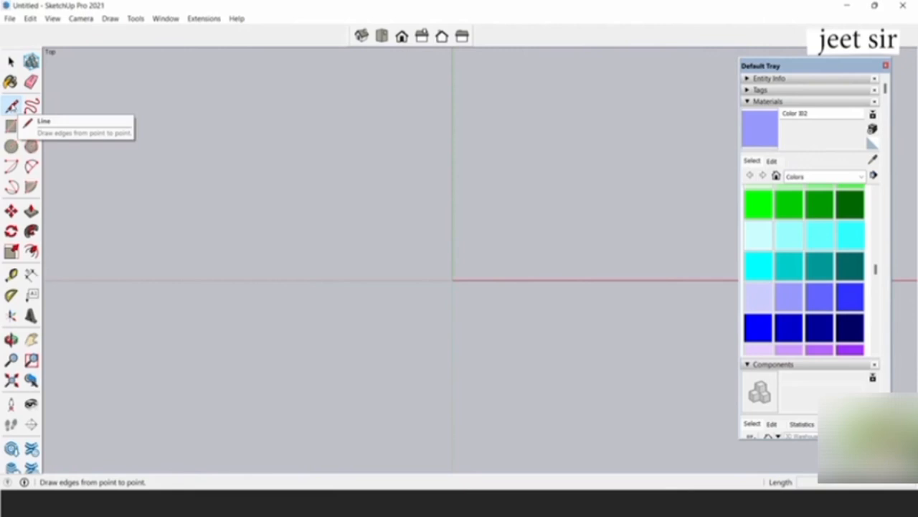
click(322, 93)
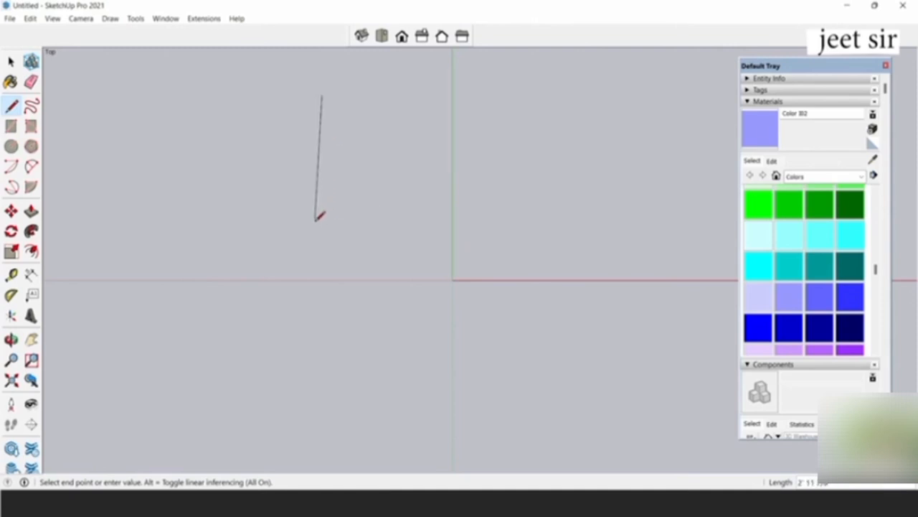
click(322, 196)
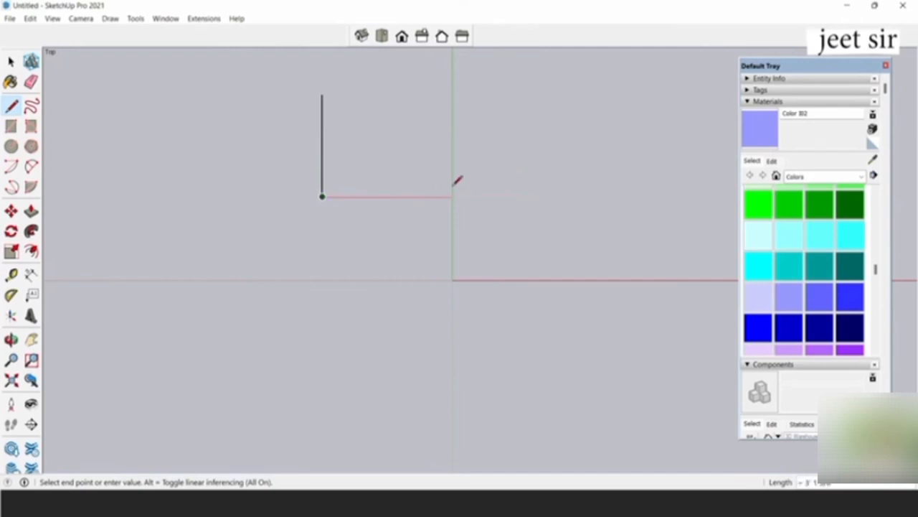
click(413, 196)
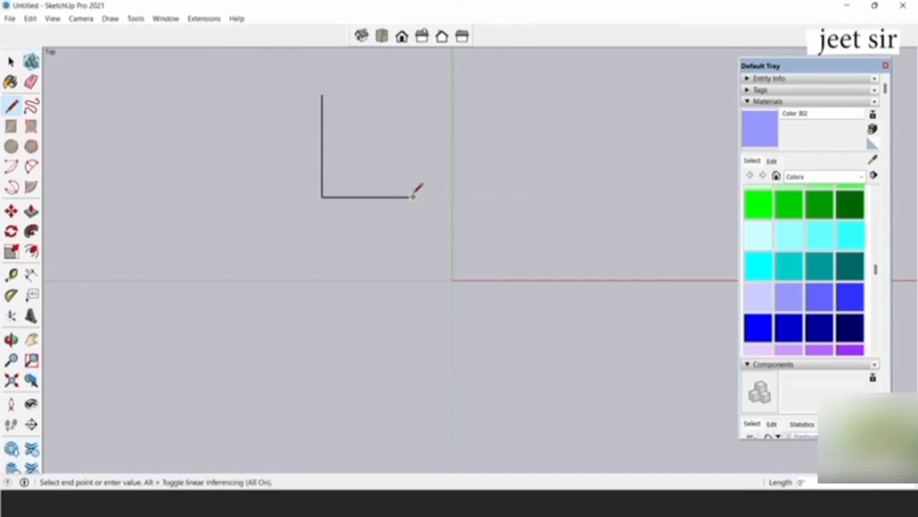
right_click(409, 207)
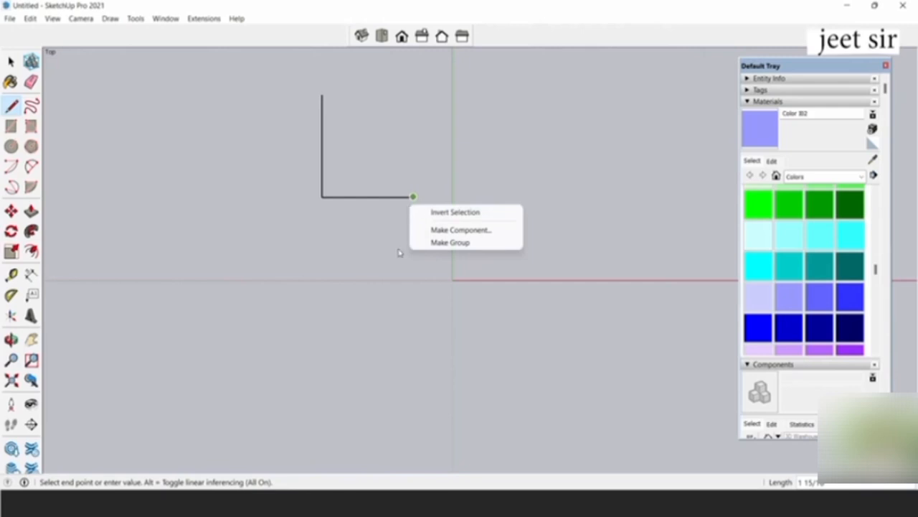
key(Escape)
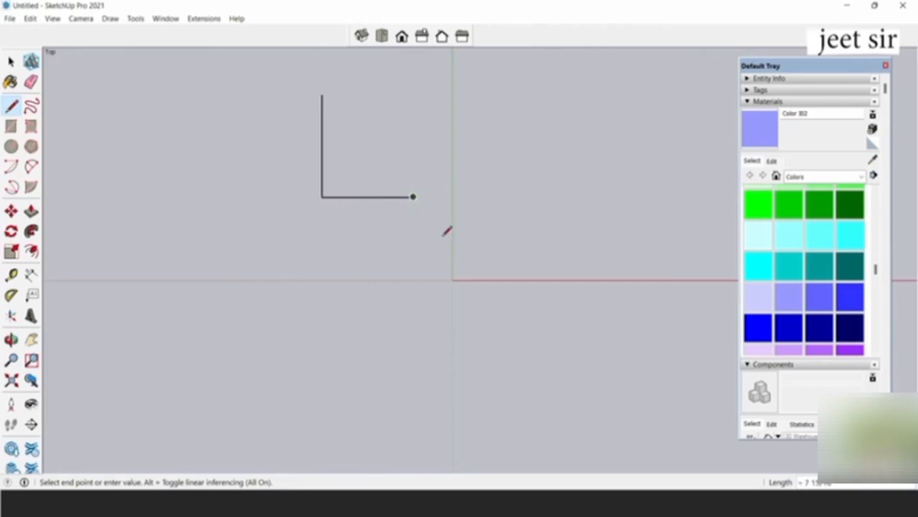
key(Escape)
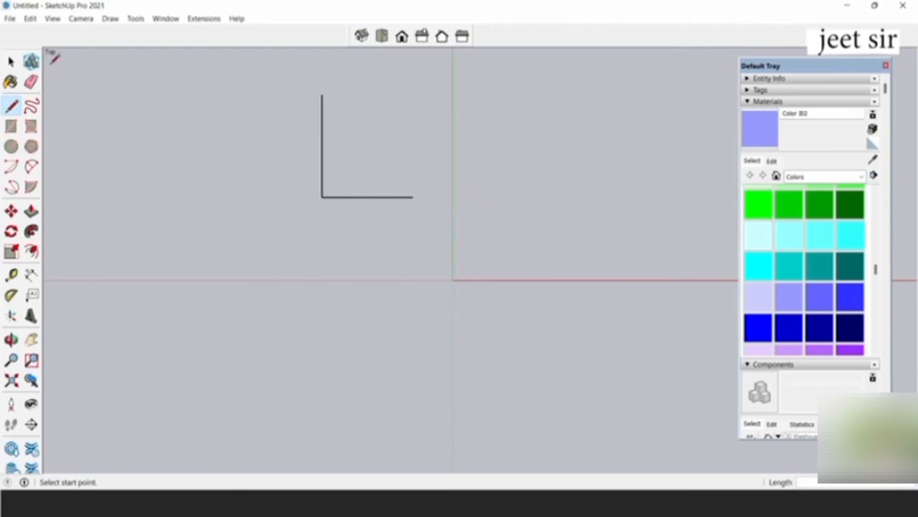
click(11, 62)
- Close the L into a rectangle with two more lines in the Top view, making the final closing edge about 2' 5" long
middle_drag(269, 246, 416, 71)
click(381, 36)
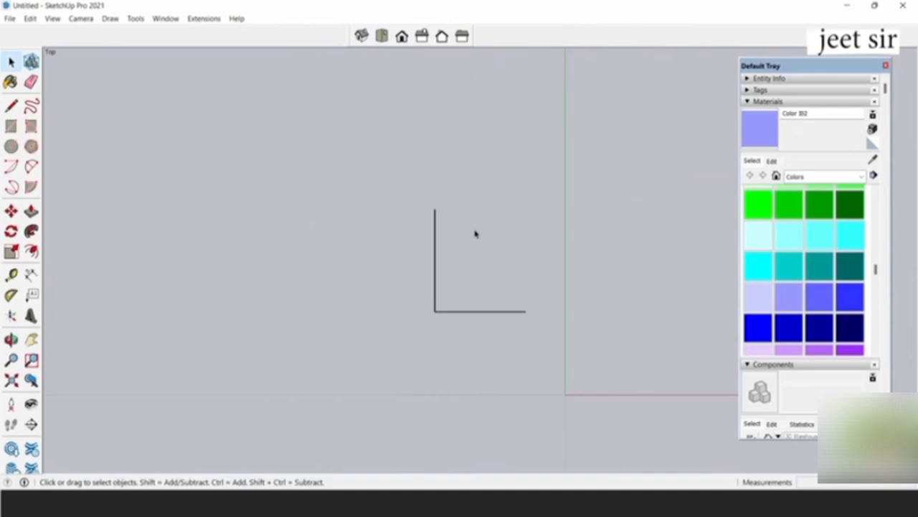
click(10, 106)
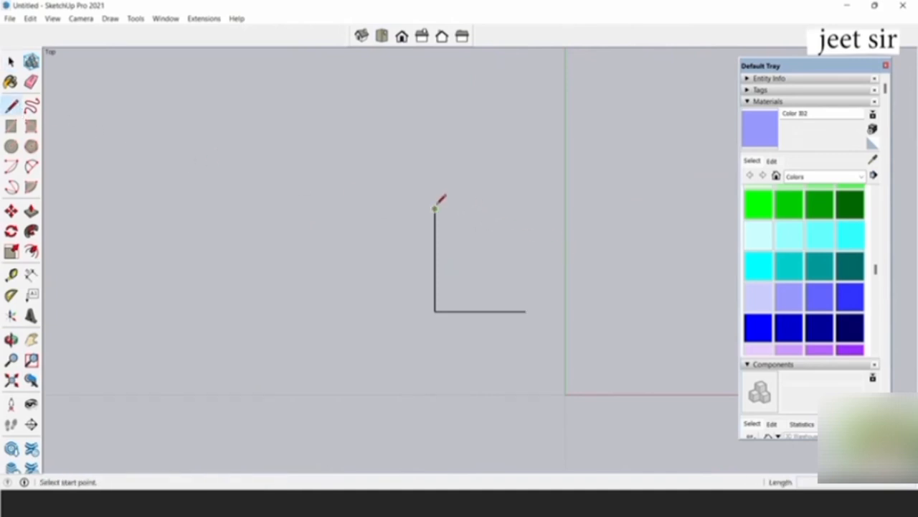
click(434, 209)
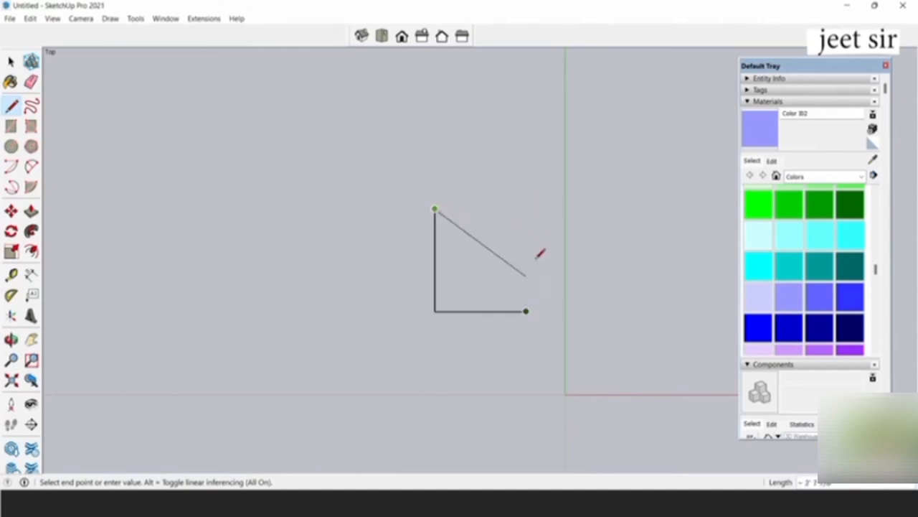
click(527, 208)
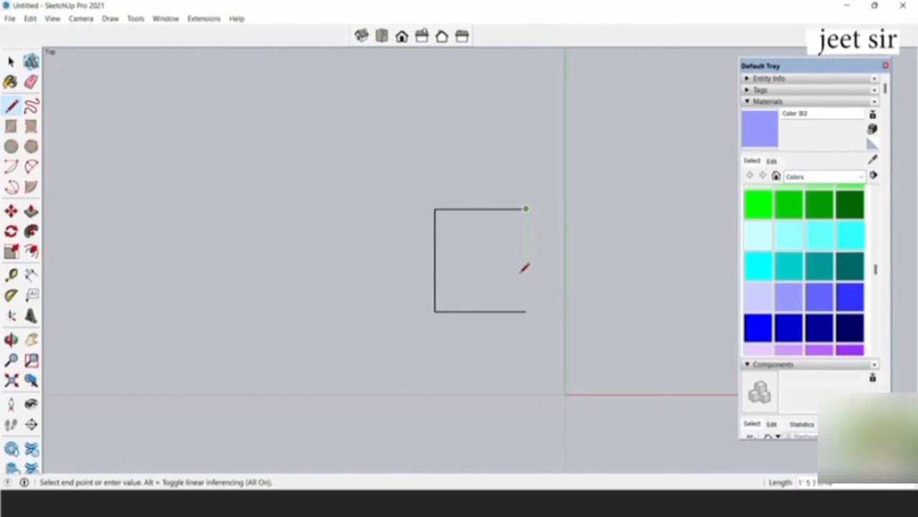
click(526, 310)
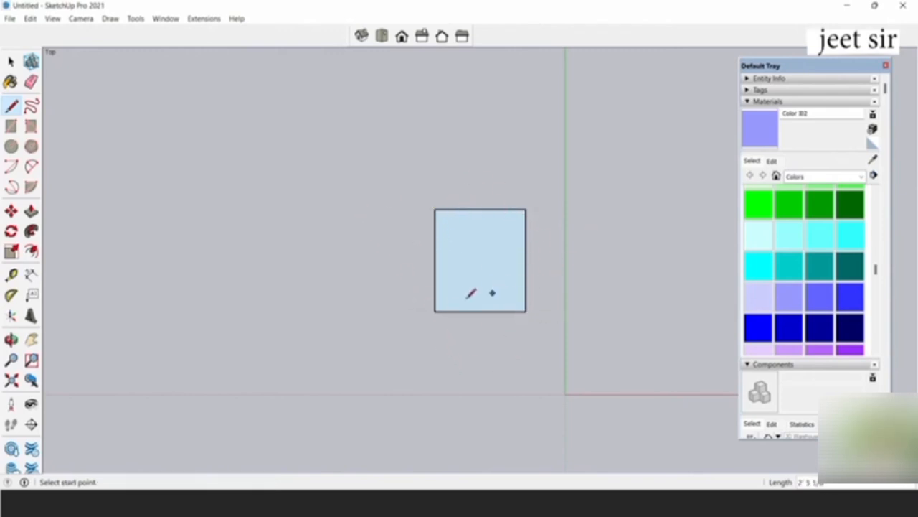
click(10, 61)
- In the Front view, draw an upright rectangle about 1' 9" wide and 1' 8" high with the Line tool, above the red axis
middle_drag(485, 304, 352, 334)
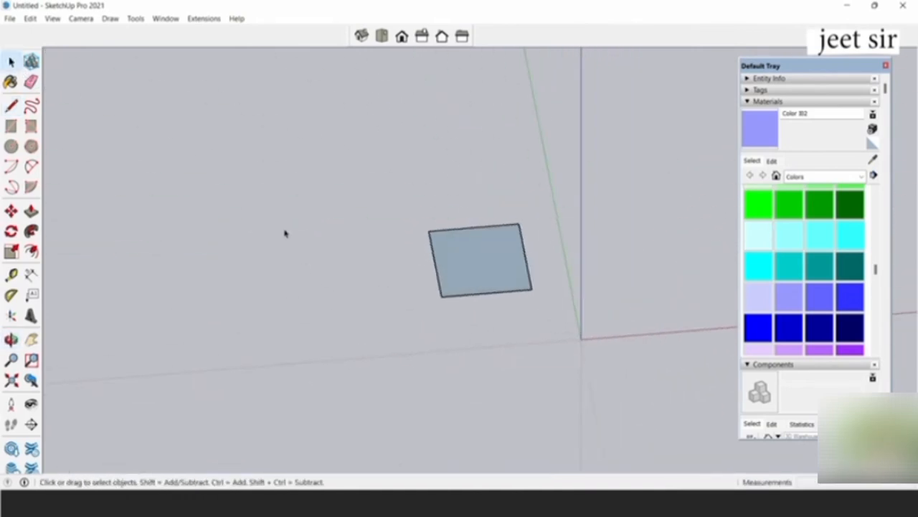
click(402, 37)
scroll(448, 154, down, 2)
scroll(582, 172, up, 3)
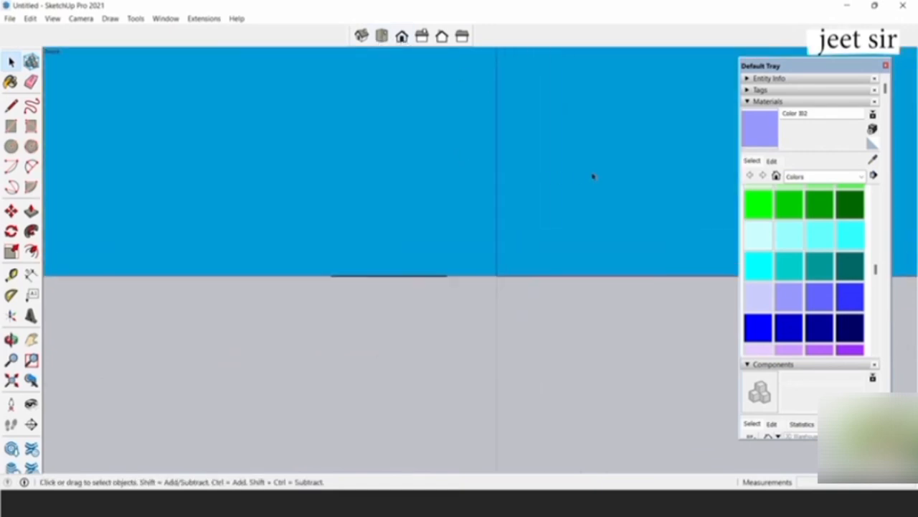
scroll(508, 166, up, 2)
key(l)
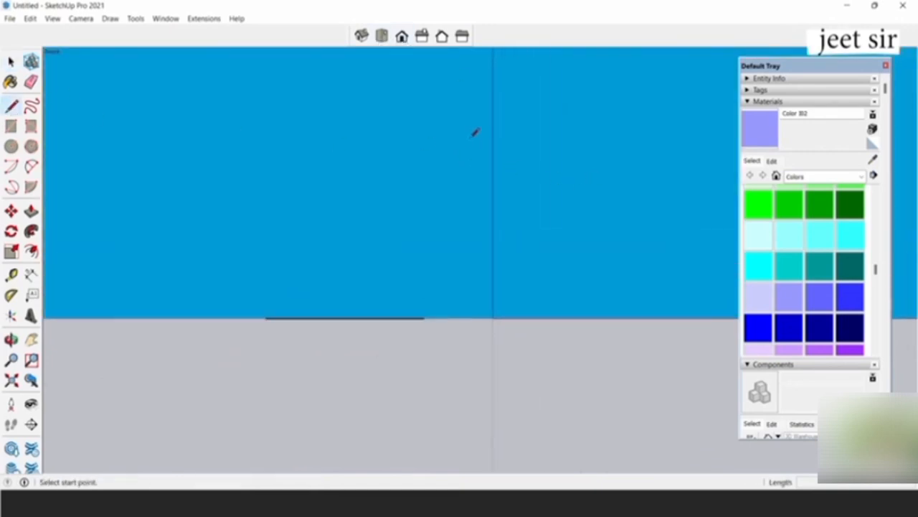
click(540, 133)
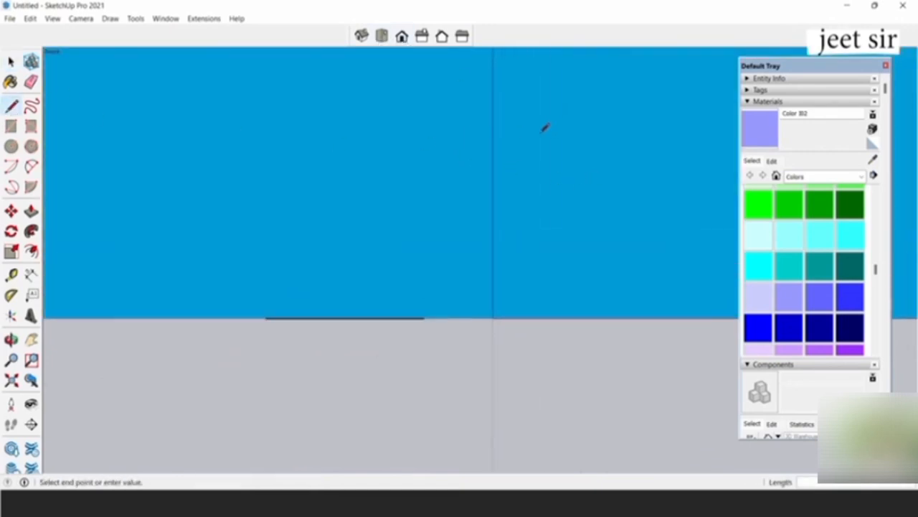
click(671, 134)
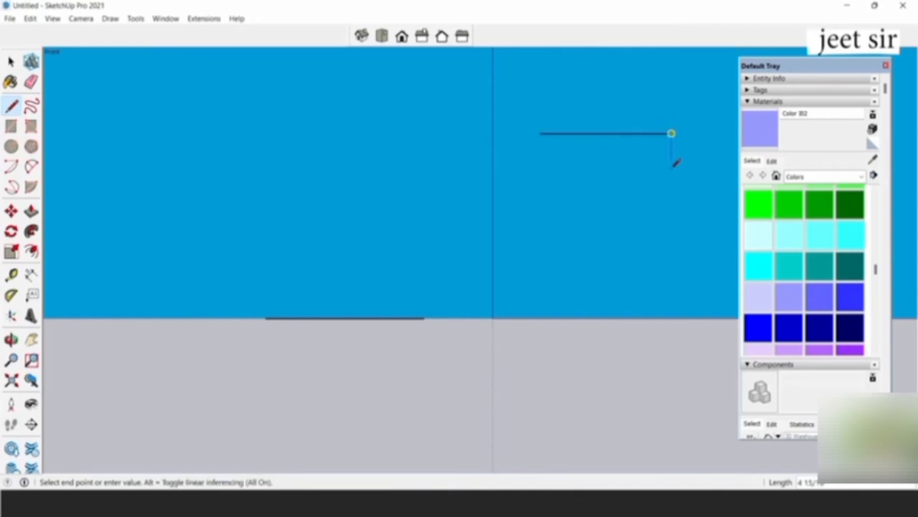
click(672, 257)
click(540, 257)
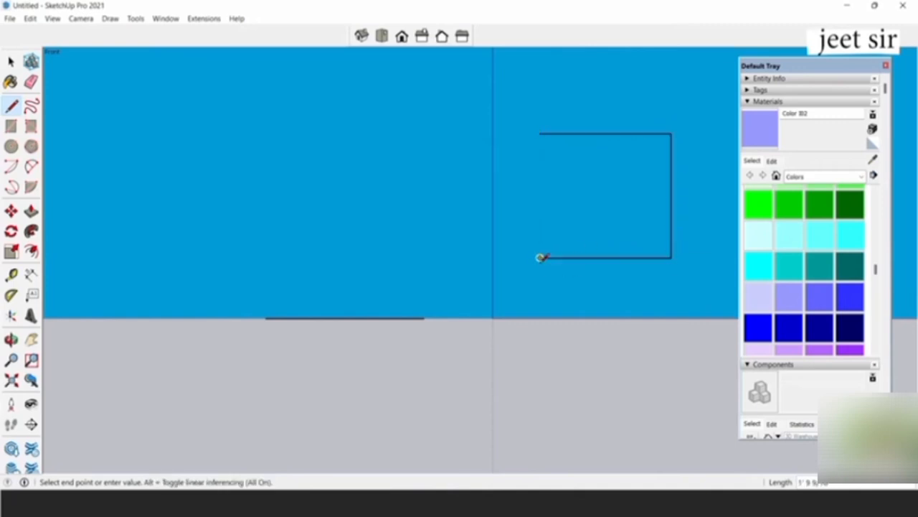
click(540, 134)
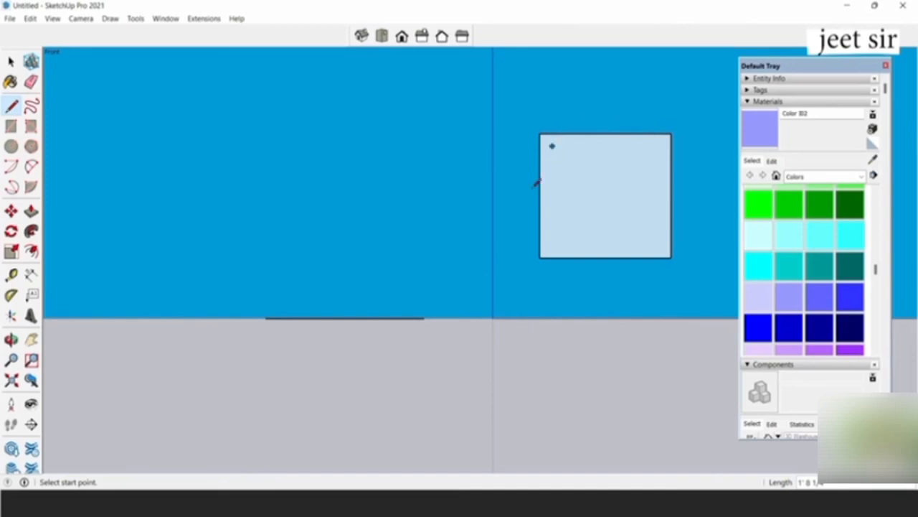
click(11, 61)
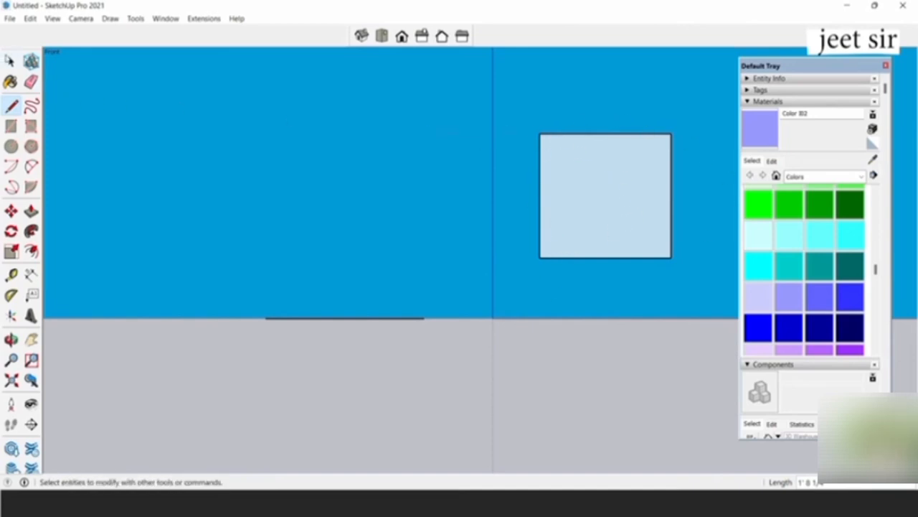
- Examine the flat and upright rectangles by orbiting around them and viewing them from the Top
middle_drag(378, 188, 272, 295)
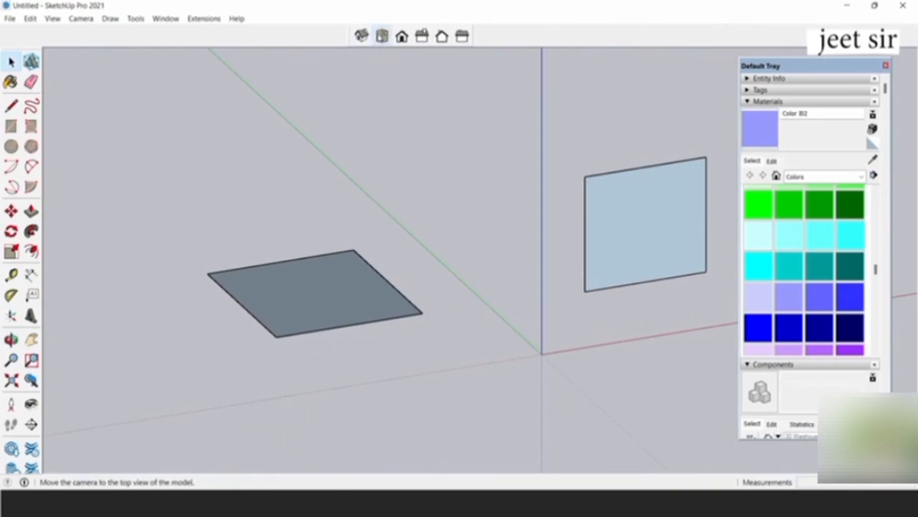
click(382, 36)
scroll(422, 163, up, 2)
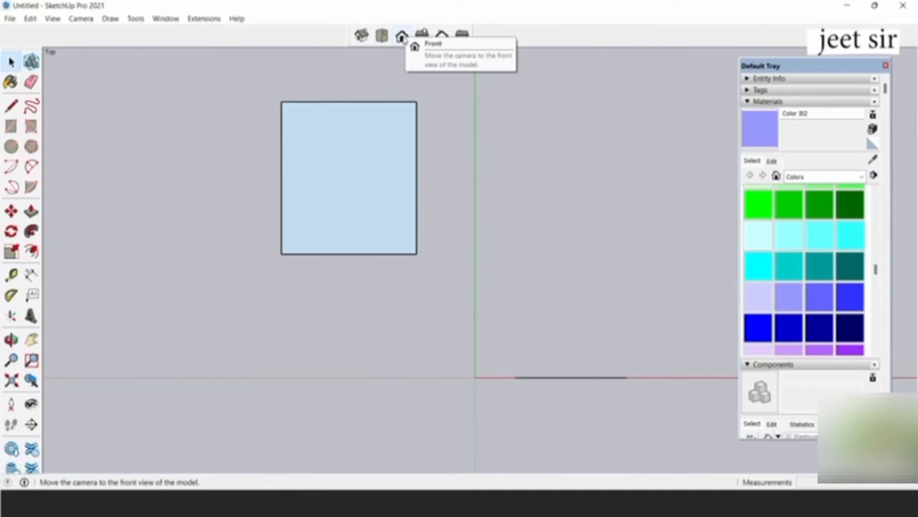
- In the Right view, draw an upright rectangle about 3' wide and 1' 8" high above the green axis with the Line tool
click(400, 37)
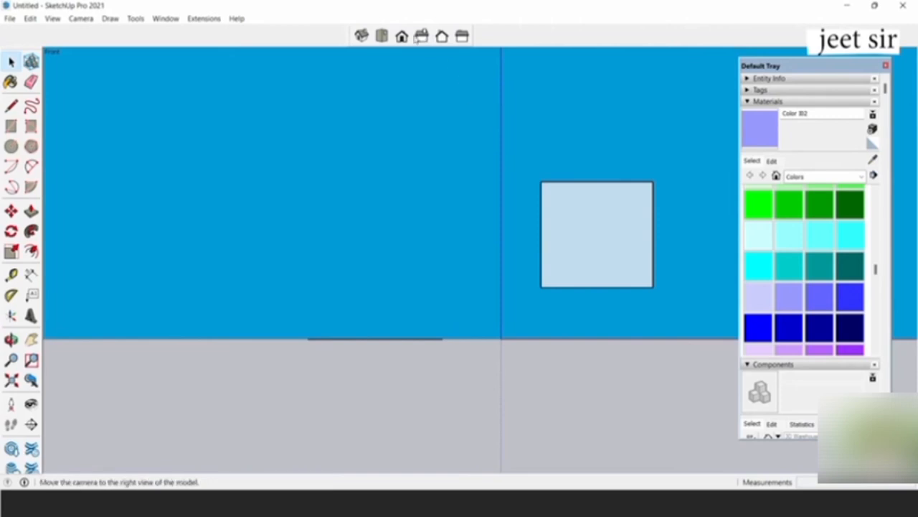
click(421, 37)
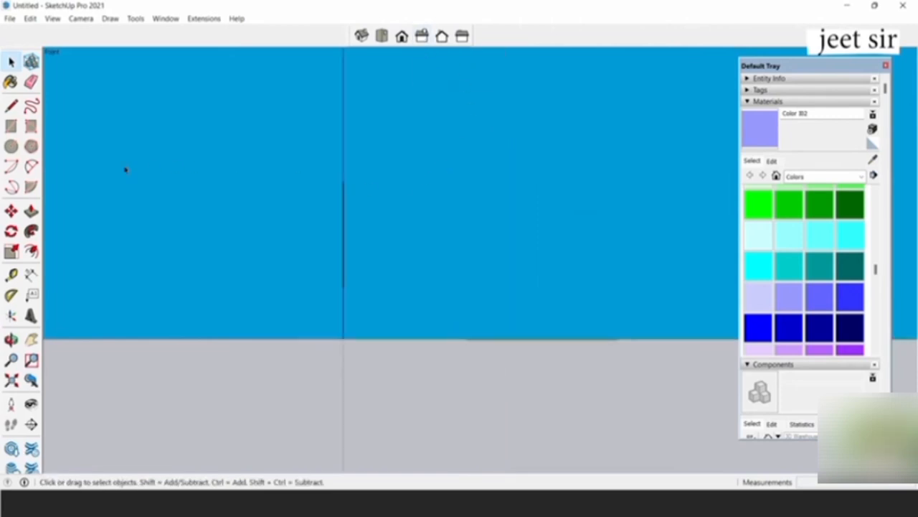
click(11, 126)
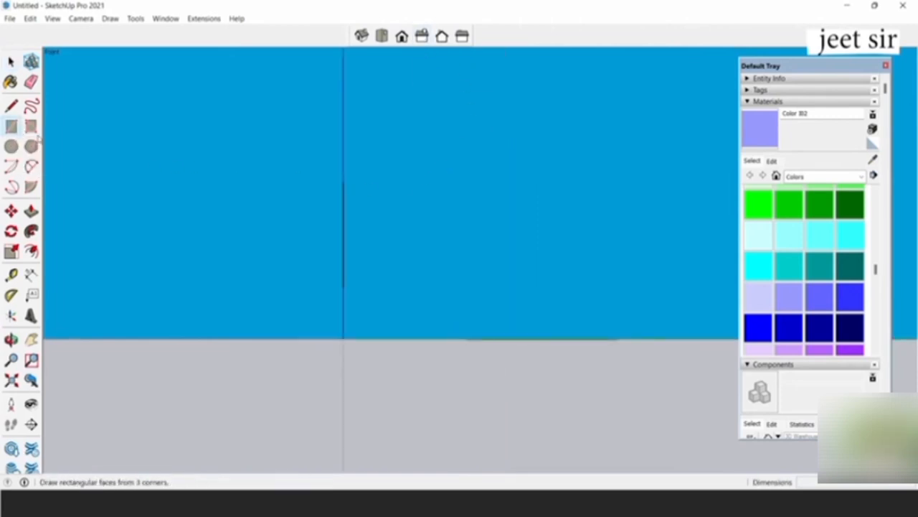
click(11, 106)
click(393, 178)
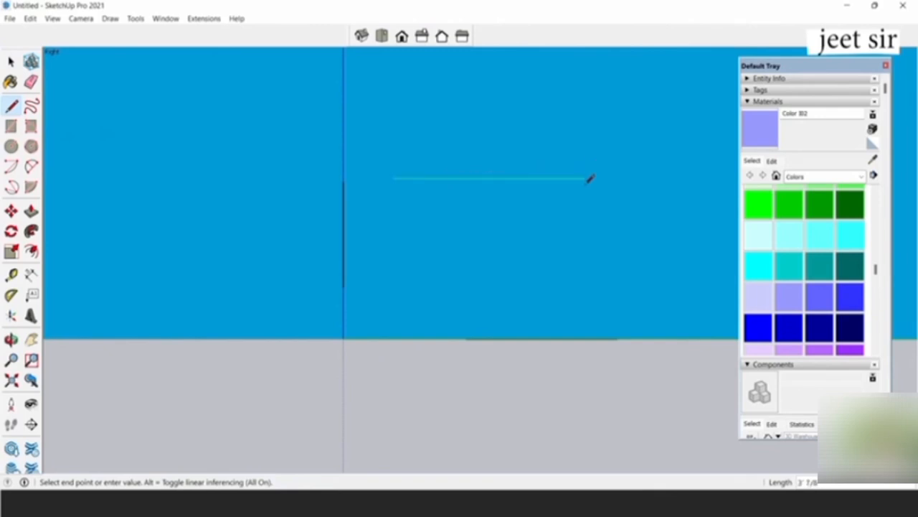
click(584, 178)
click(584, 287)
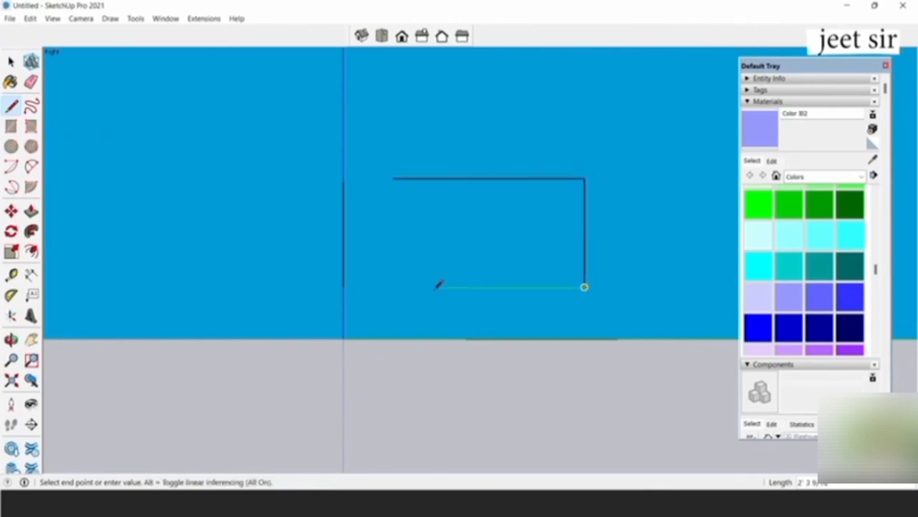
click(393, 287)
click(393, 178)
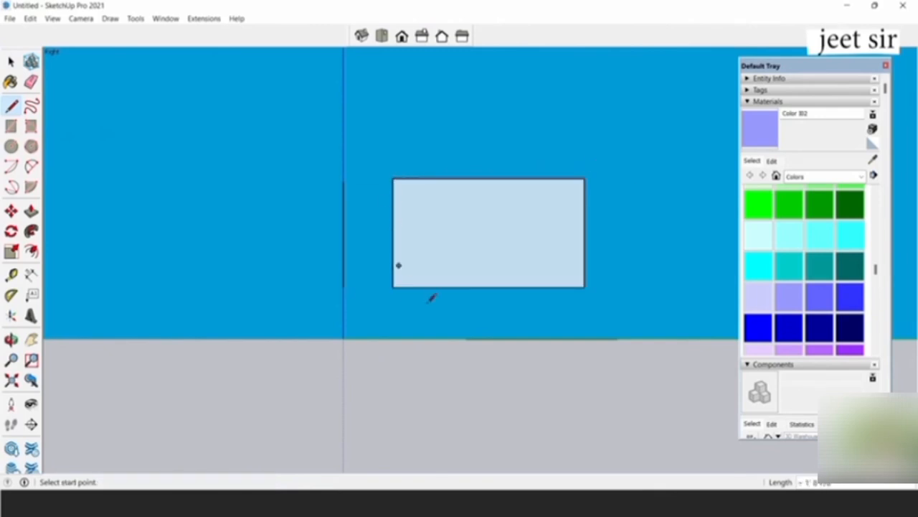
- Select all three practice rectangles and delete them from the model
key(space)
middle_drag(436, 195, 615, 258)
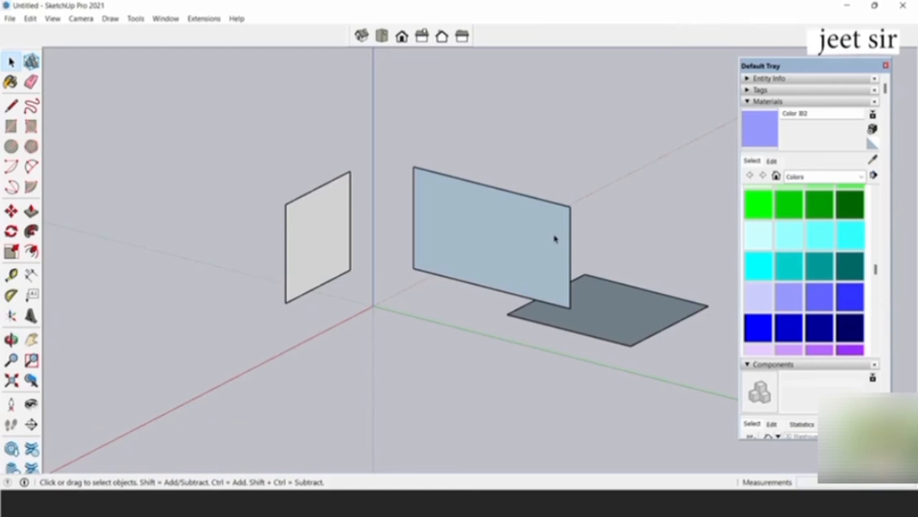
scroll(567, 190, down, 3)
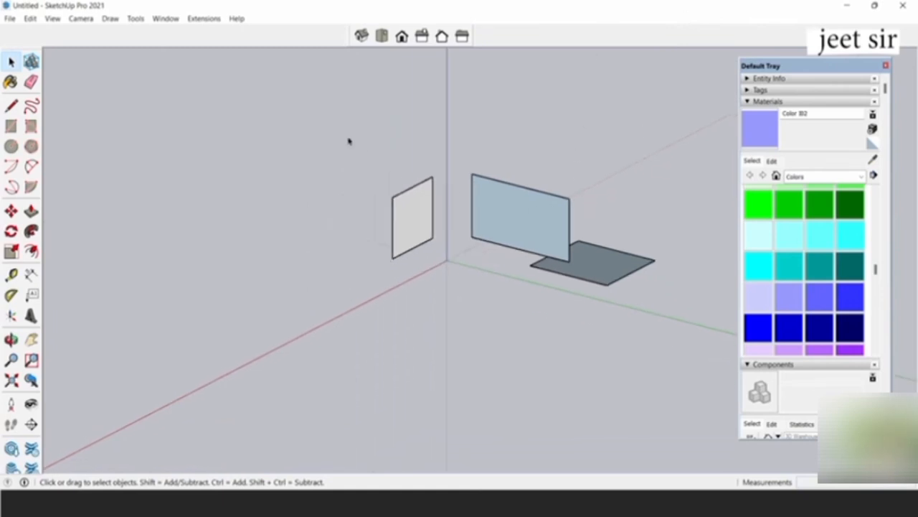
drag(348, 140, 706, 359)
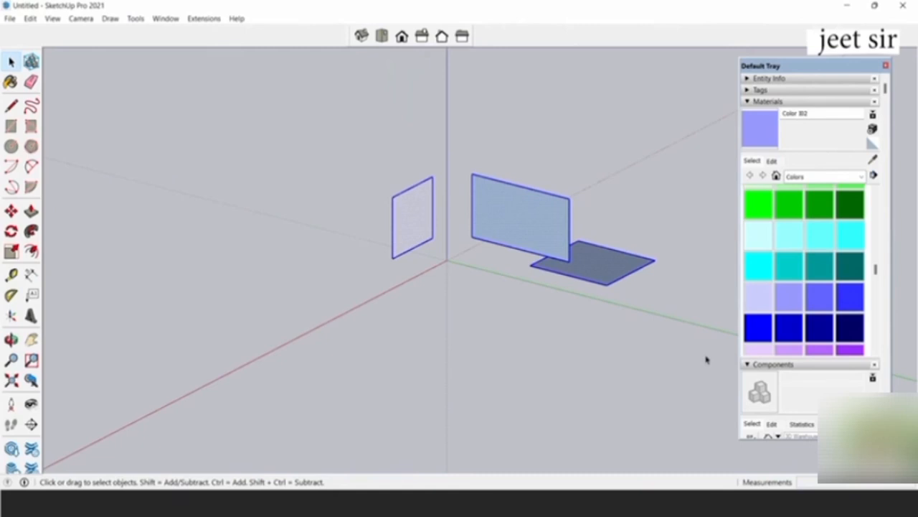
key(Delete)
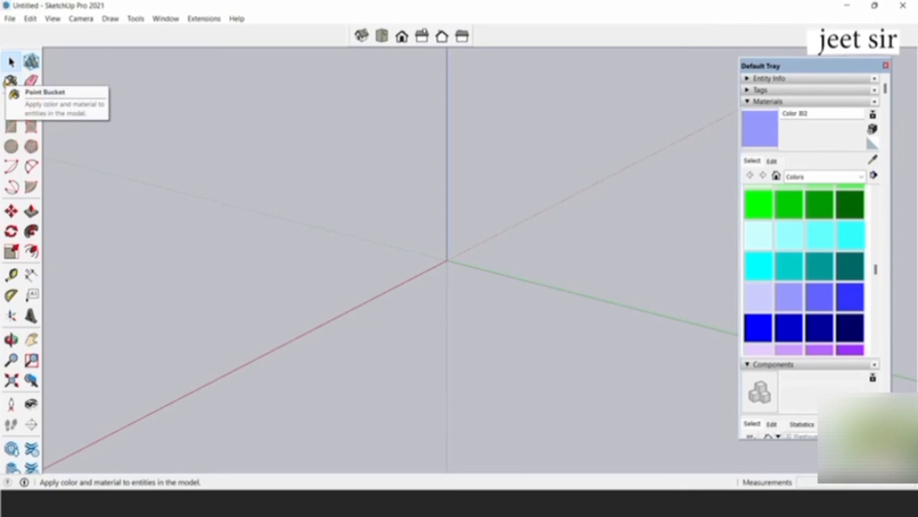
- Close the Default Tray
click(10, 81)
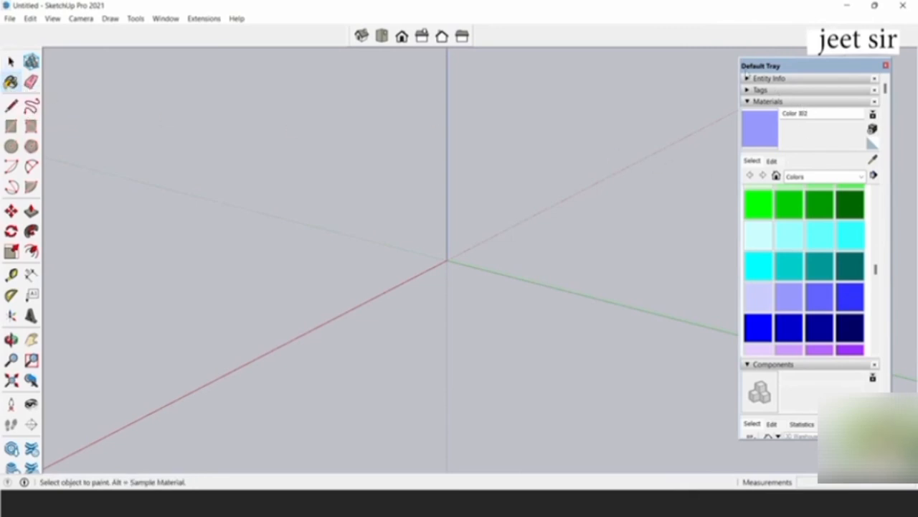
click(769, 102)
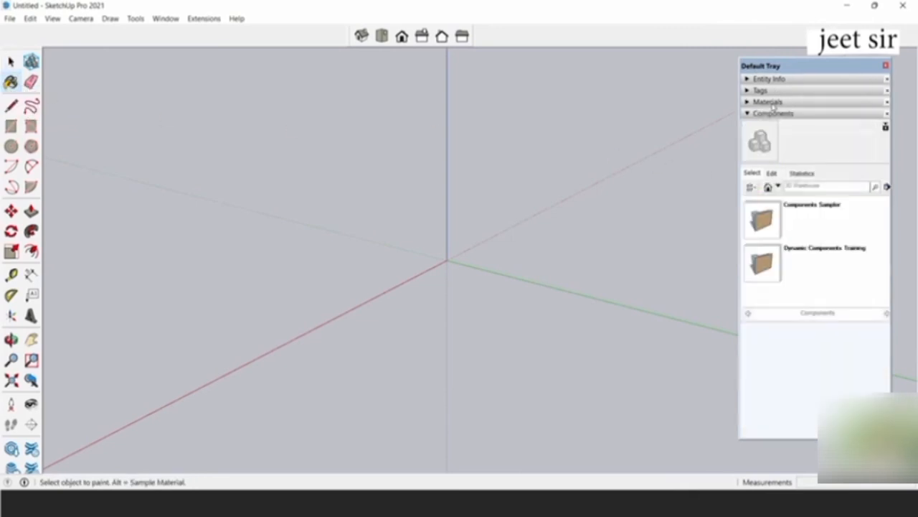
click(770, 102)
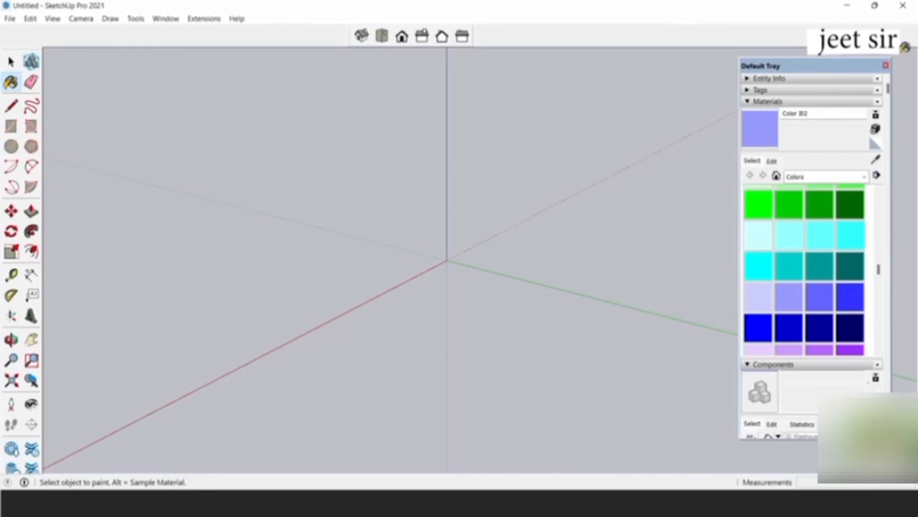
click(886, 65)
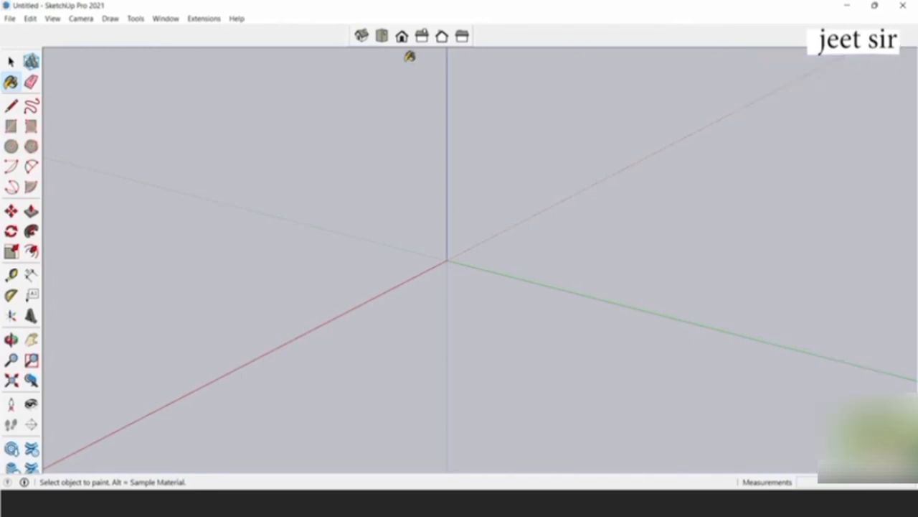
- In the Top view, draw a closed rectangle 3' along the red axis and 1' 6" along the green with the Line tool
click(384, 38)
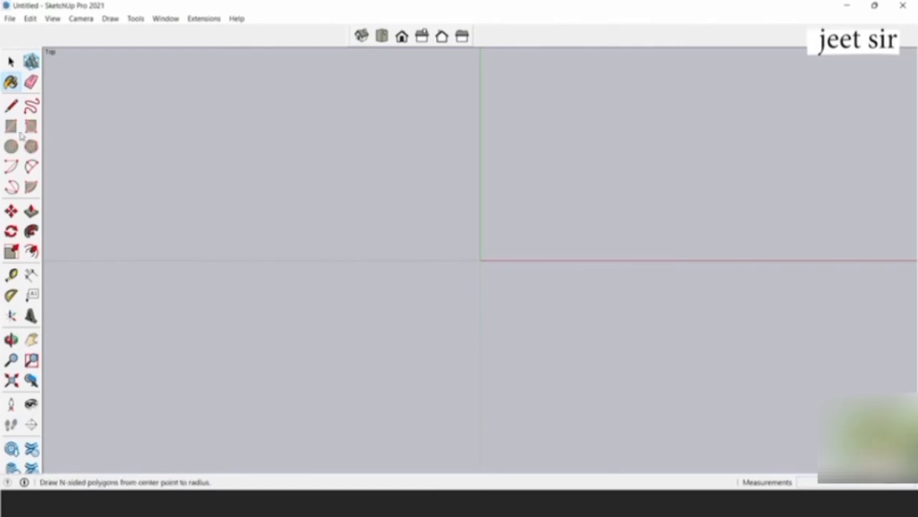
click(12, 106)
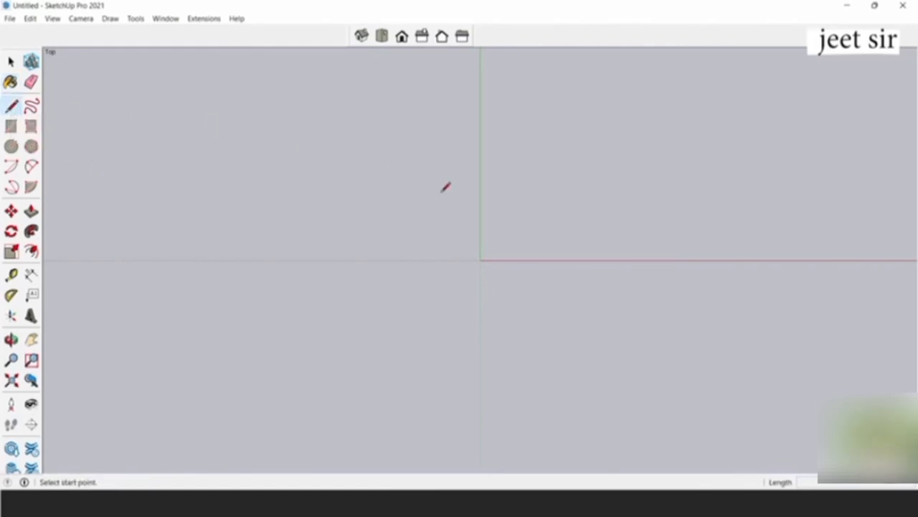
click(411, 177)
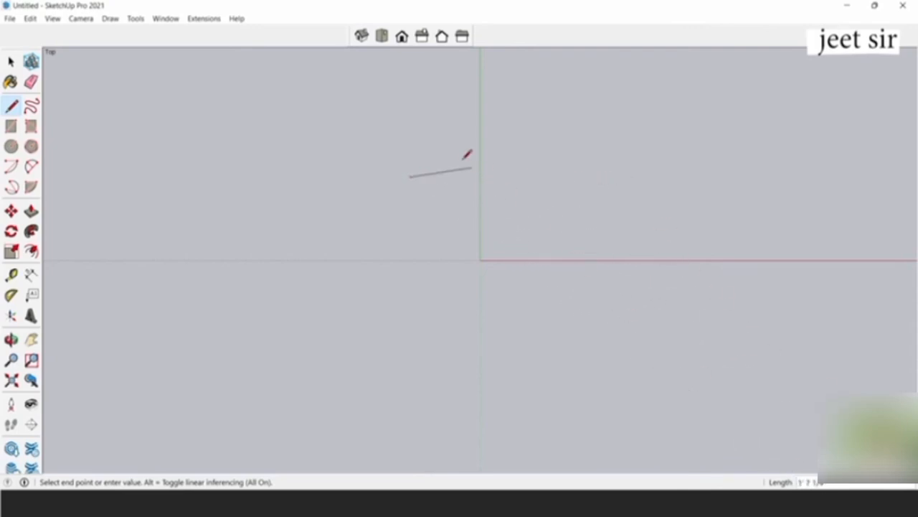
click(525, 177)
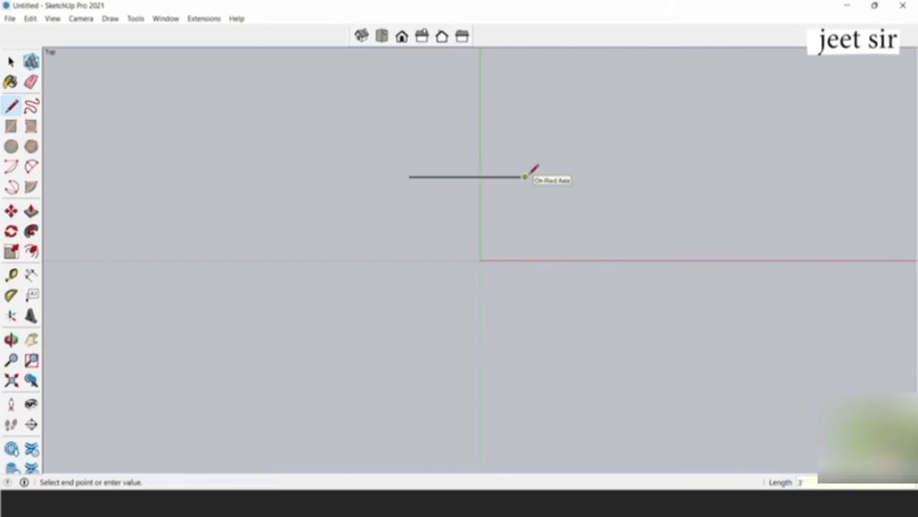
click(525, 235)
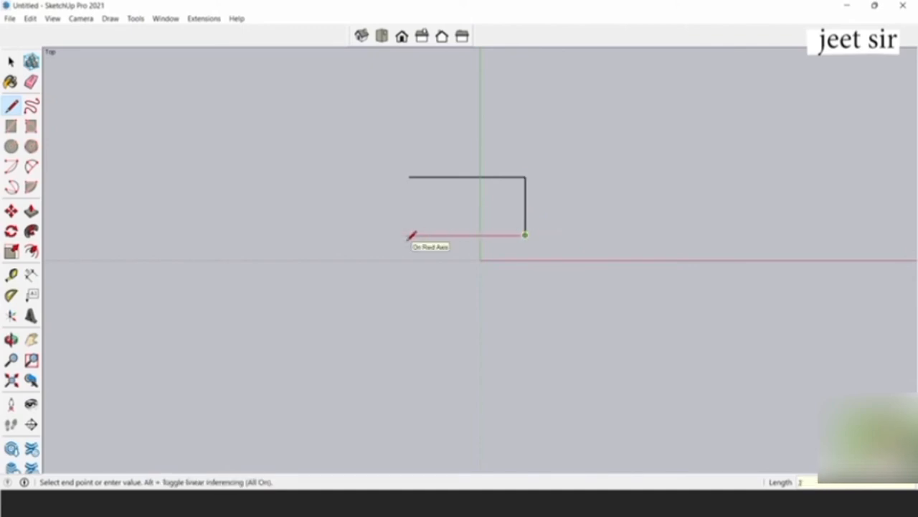
click(410, 235)
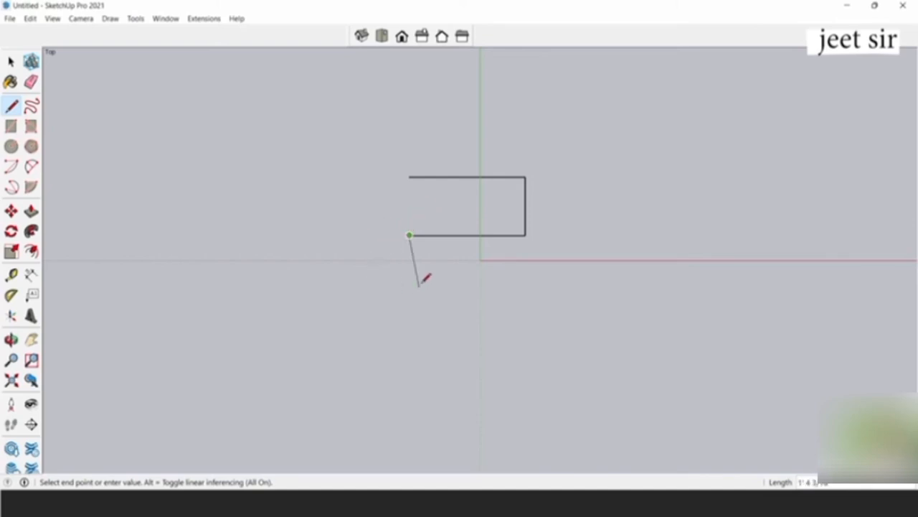
click(409, 177)
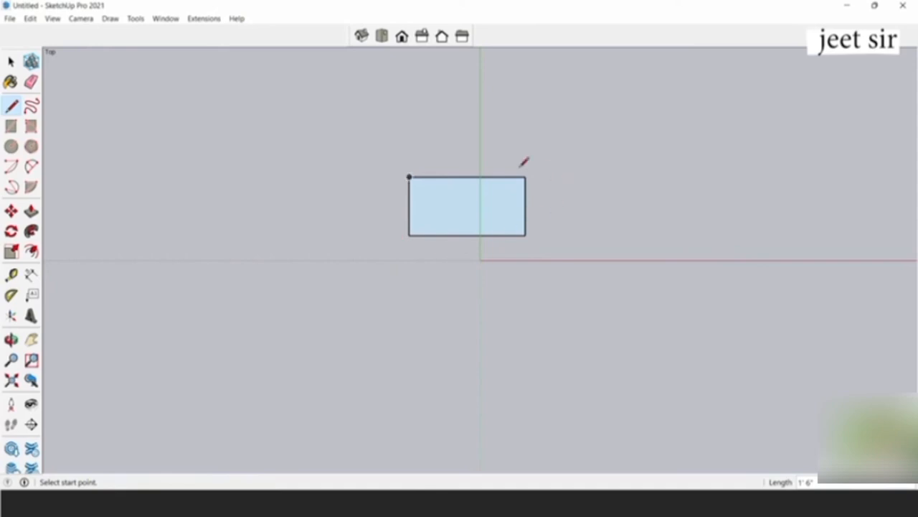
click(11, 62)
- Examine the flat rectangle by orbiting, zooming and panning around it
key(o)
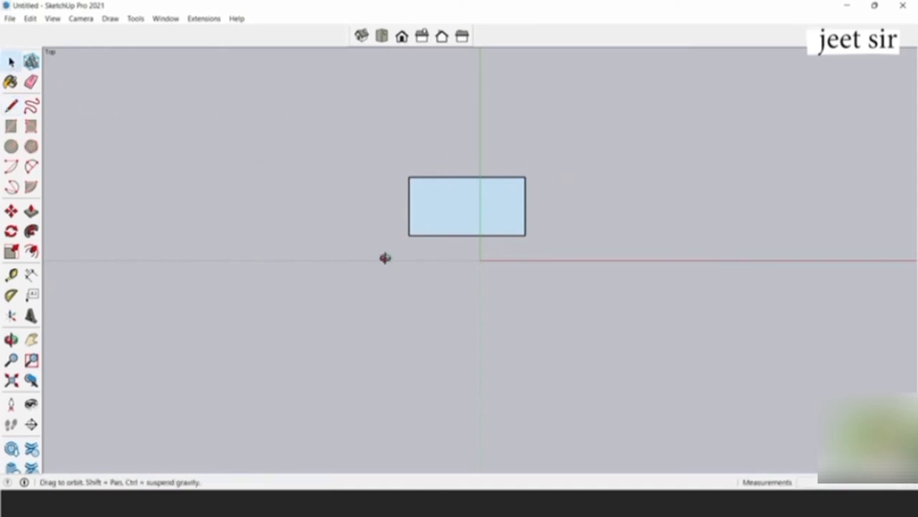
drag(383, 256, 352, 183)
key(space)
scroll(466, 309, up, 5)
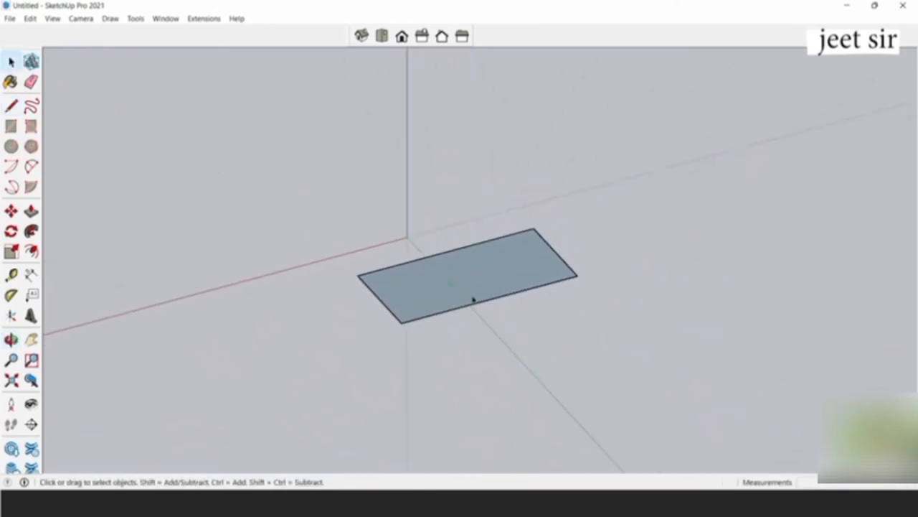
scroll(459, 318, down, 3)
middle_drag(457, 328, 459, 287)
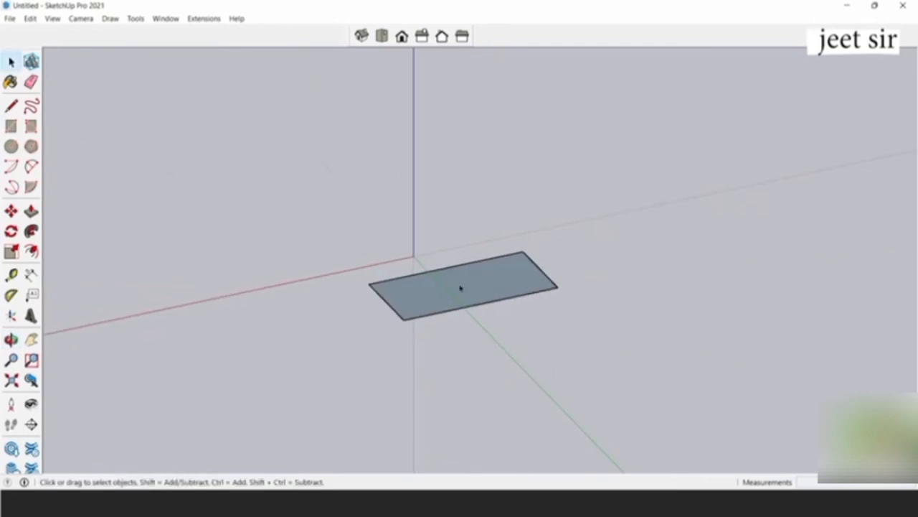
scroll(456, 290, up, 4)
scroll(454, 295, up, 3)
scroll(502, 251, down, 5)
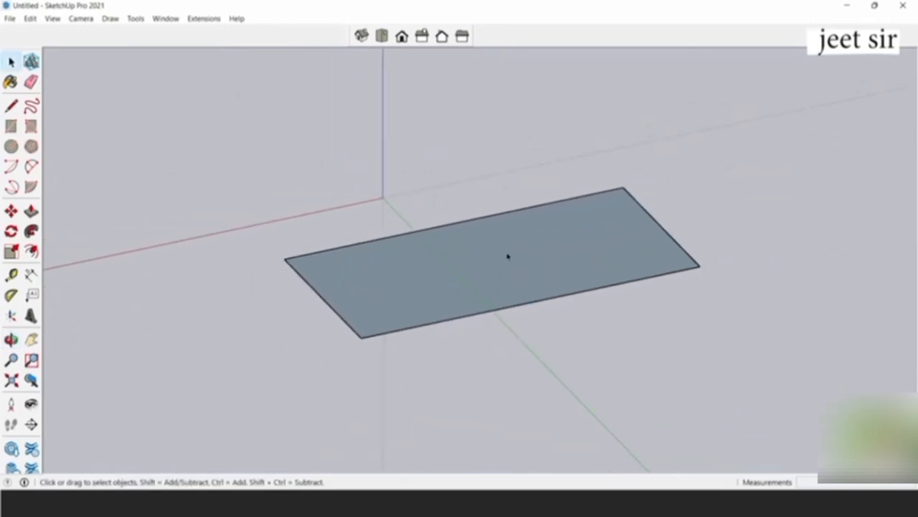
scroll(539, 280, up, 4)
scroll(538, 262, down, 5)
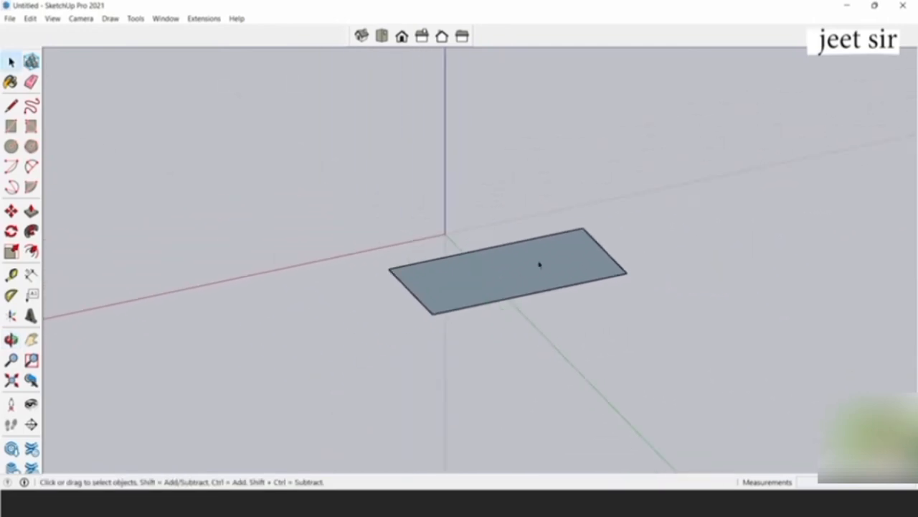
scroll(539, 268, up, 3)
mouse_move(539, 268)
middle_down()
mouse_move(509, 285)
mouse_move(593, 266)
mouse_move(531, 266)
mouse_move(524, 277)
mouse_move(567, 277)
mouse_move(449, 284)
mouse_move(420, 225)
mouse_move(495, 187)
mouse_move(464, 248)
middle_up()
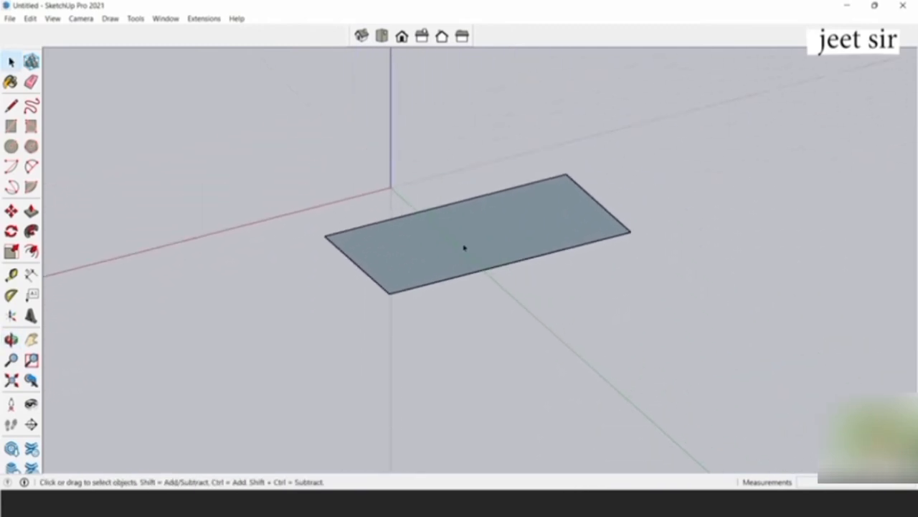
scroll(402, 247, up, 3)
scroll(438, 262, down, 2)
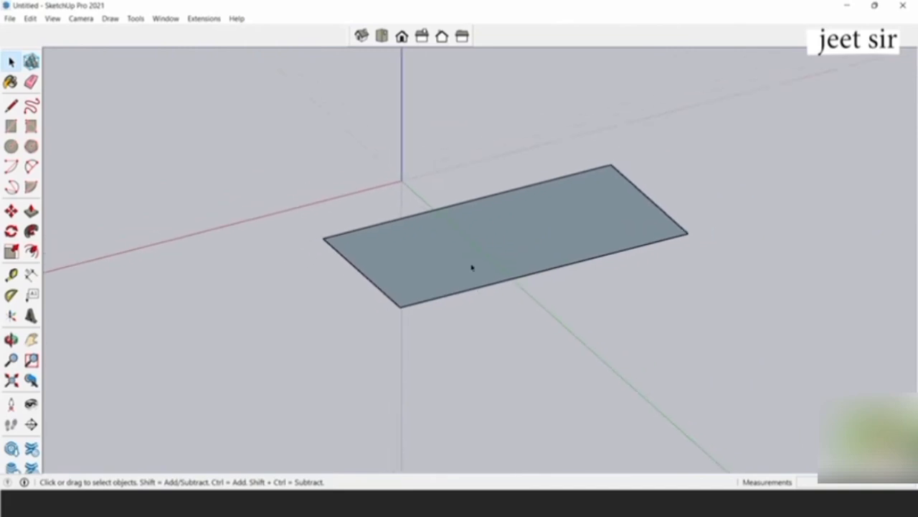
scroll(468, 291, up, 2)
shift+middle_drag(467, 291, 550, 266)
scroll(513, 308, down, 2)
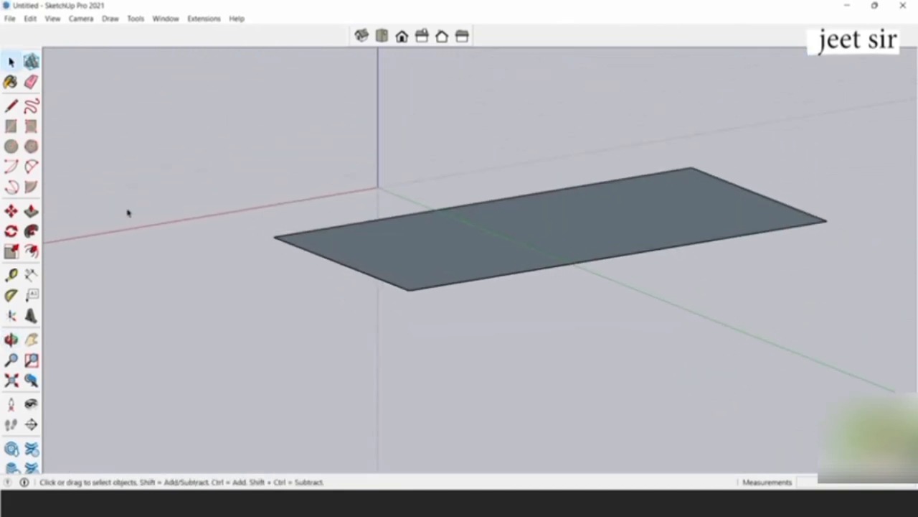
- Push/Pull the rectangular face upward by 2" to form a slab
click(31, 211)
mouse_move(401, 266)
mouse_down()
mouse_move(394, 238)
mouse_move(398, 250)
mouse_up()
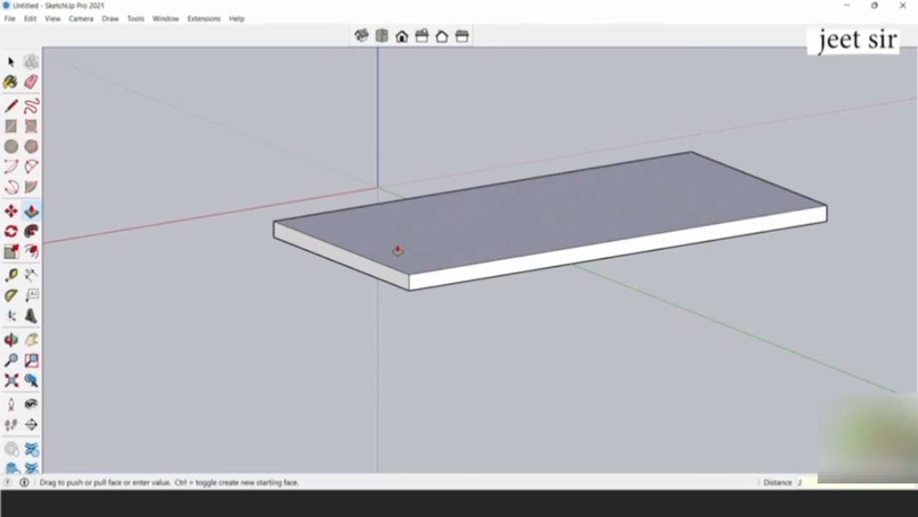
key(Return)
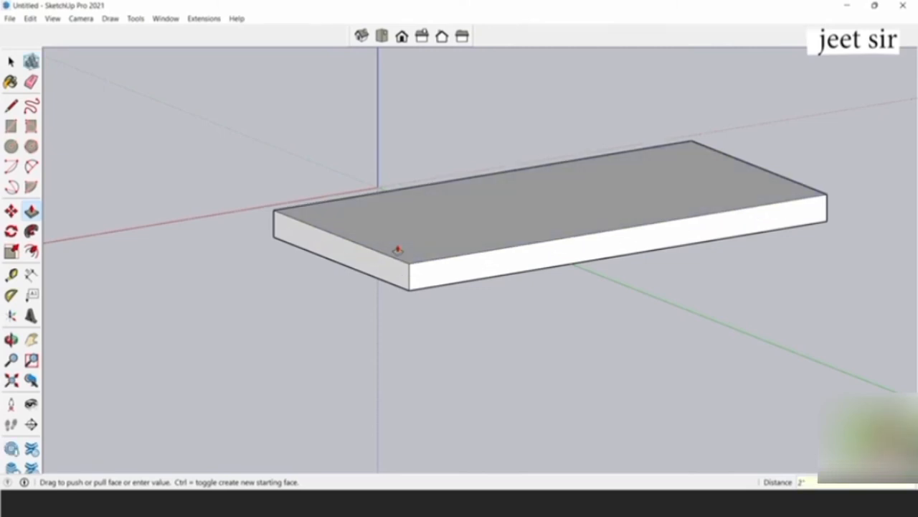
- Draw a 2" by 2" rectangle on the slab's underside, starting from one corner at the end of a long edge
middle_drag(711, 216, 597, 66)
key(l)
scroll(609, 155, up, 2)
shift+middle_drag(580, 205, 624, 216)
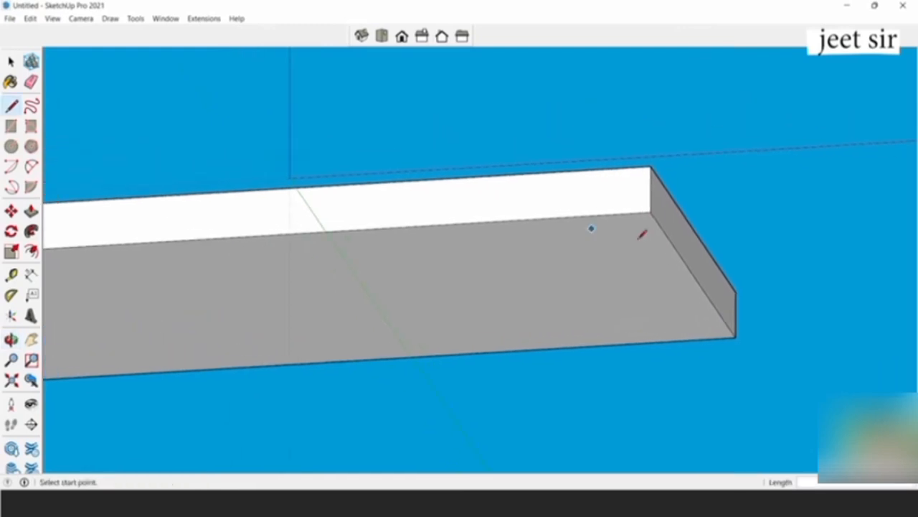
scroll(643, 235, up, 3)
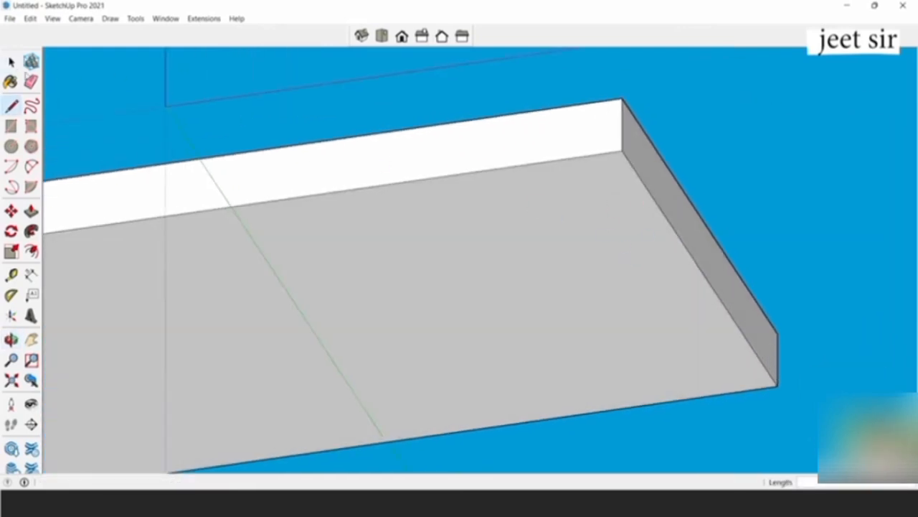
click(11, 62)
scroll(567, 179, down, 4)
shift+middle_drag(510, 214, 555, 211)
middle_drag(599, 239, 550, 266)
scroll(623, 244, up, 2)
middle_drag(624, 244, 636, 155)
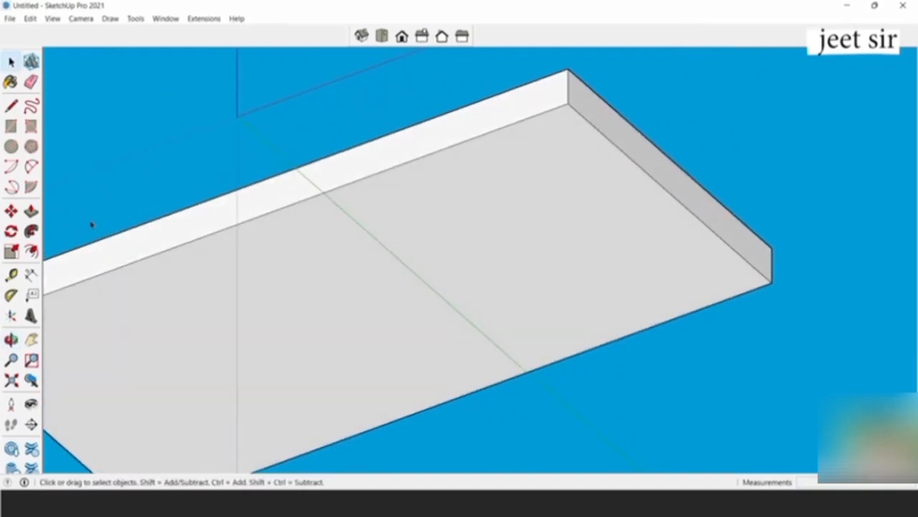
click(11, 127)
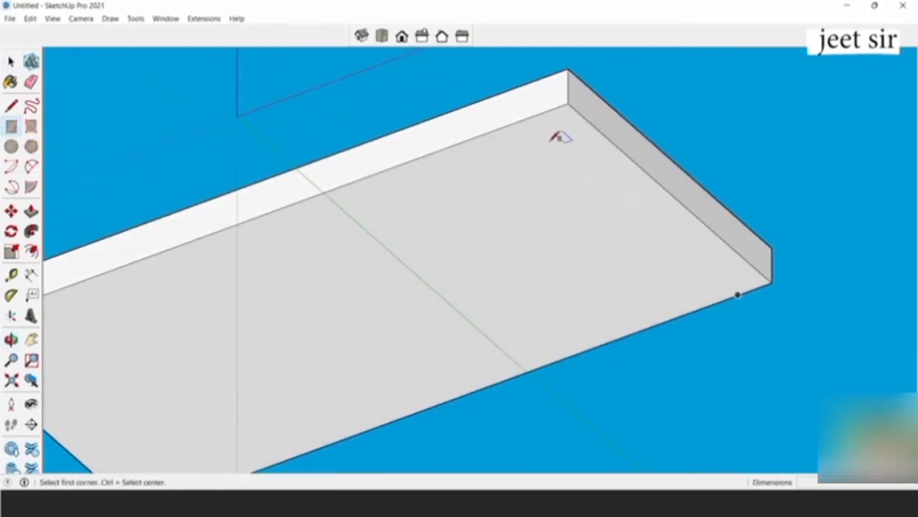
click(567, 105)
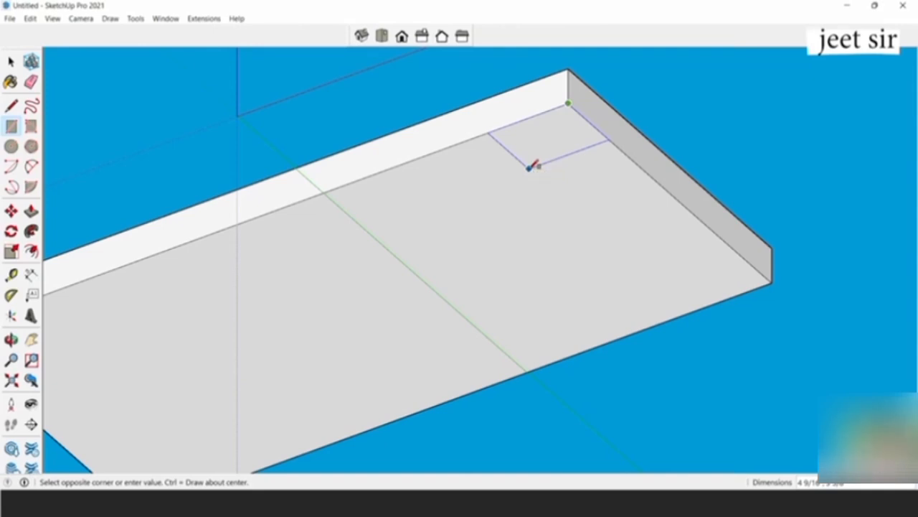
text(2",2)
key(Return)
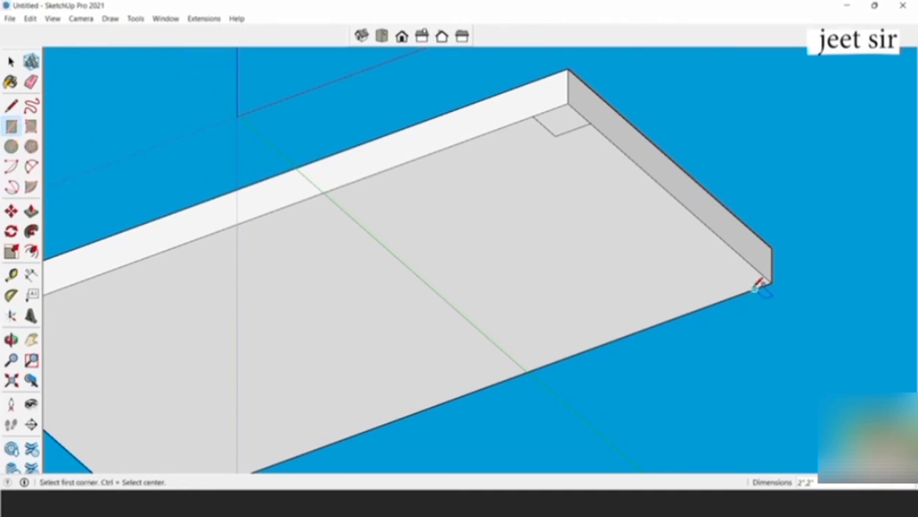
click(772, 281)
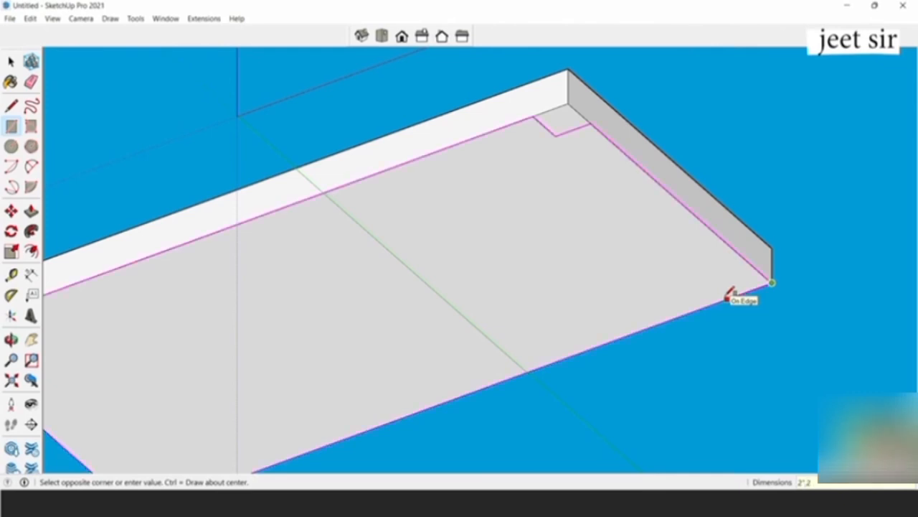
click(731, 293)
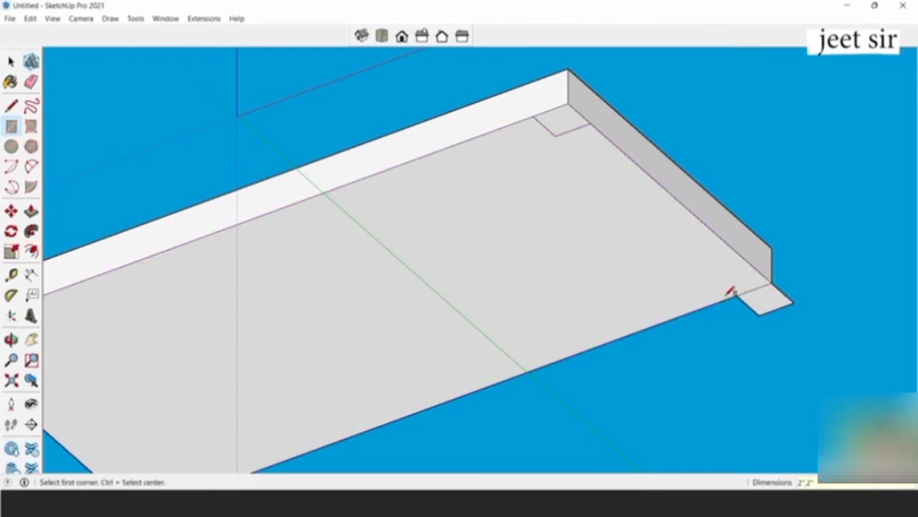
key(ctrl+z)
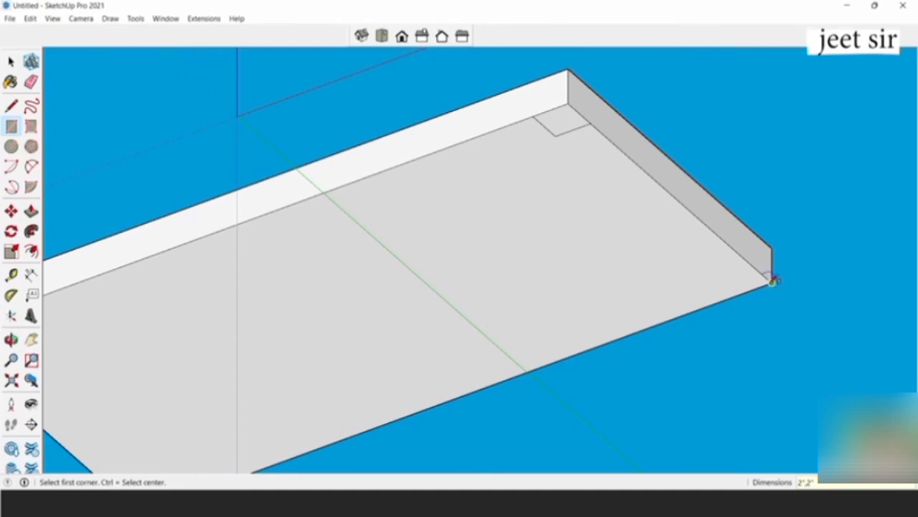
- Draw a 2" by 2" square inside the underside's other corner on the same short edge
click(771, 282)
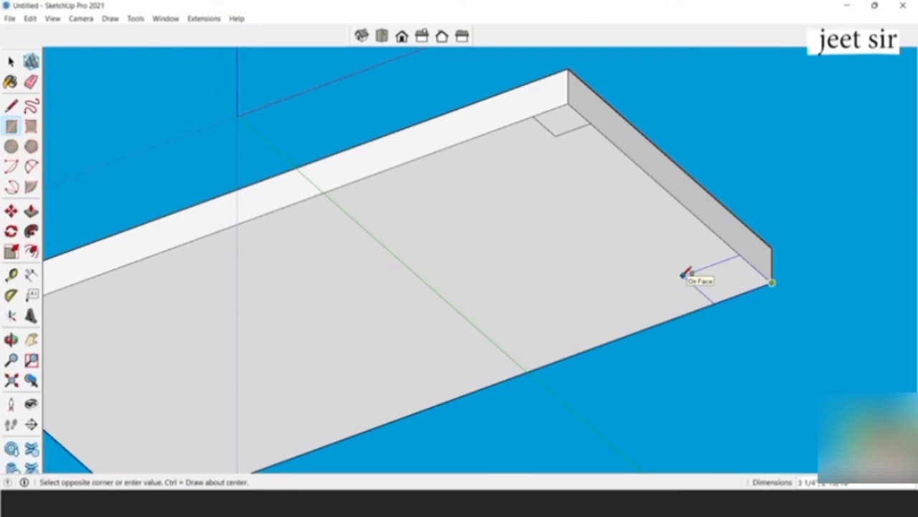
text(2)
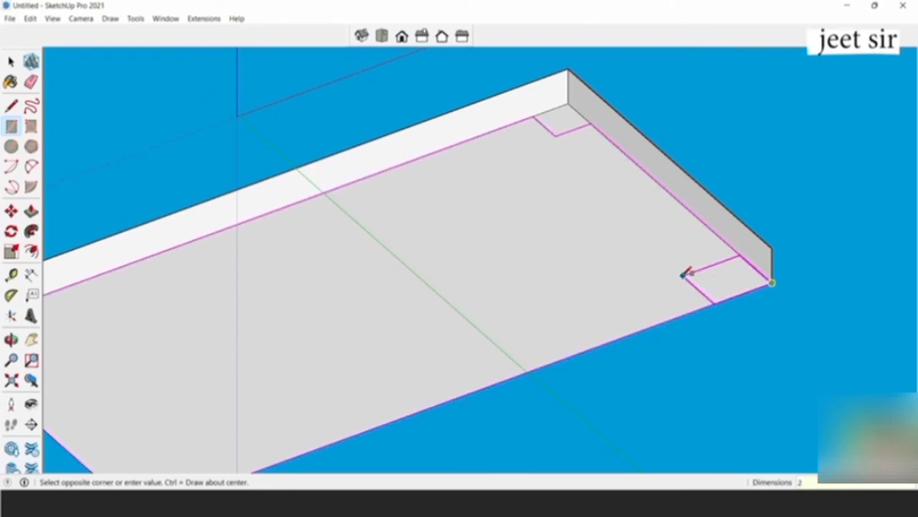
text(')
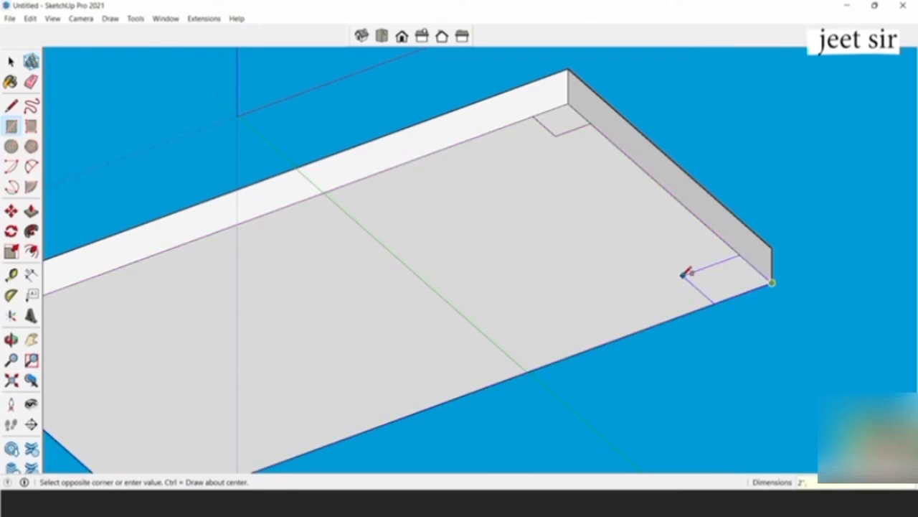
text(2")
key(Return)
- Draw 2" by 2" squares inside the two underside corners at the opposite short end of the slab
scroll(545, 287, down, 3)
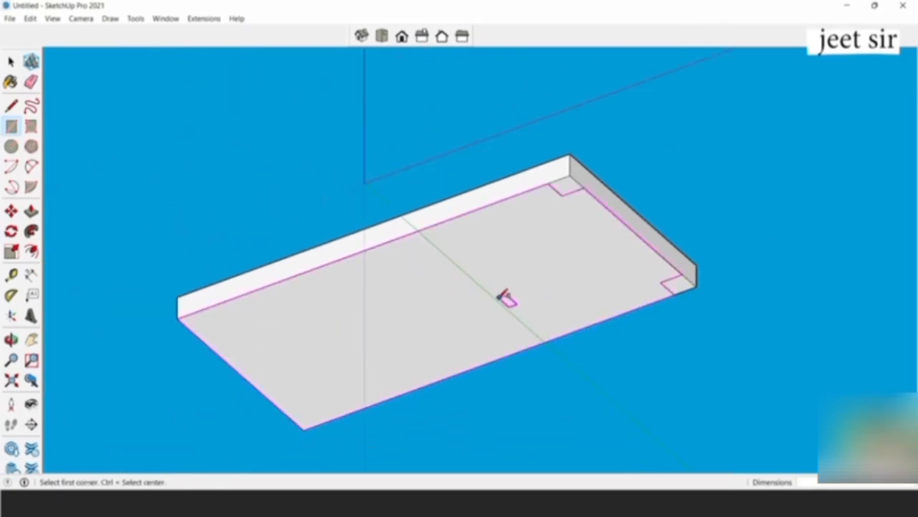
scroll(446, 302, up, 3)
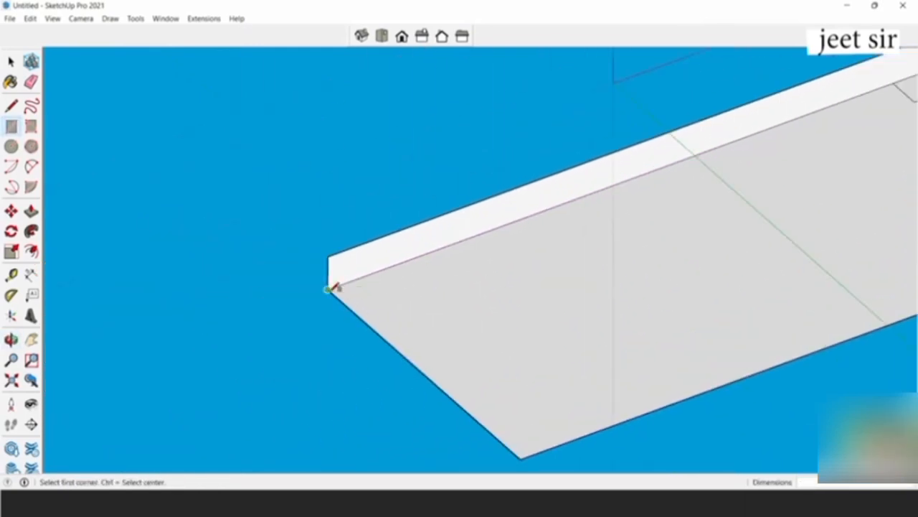
click(329, 288)
text(2)
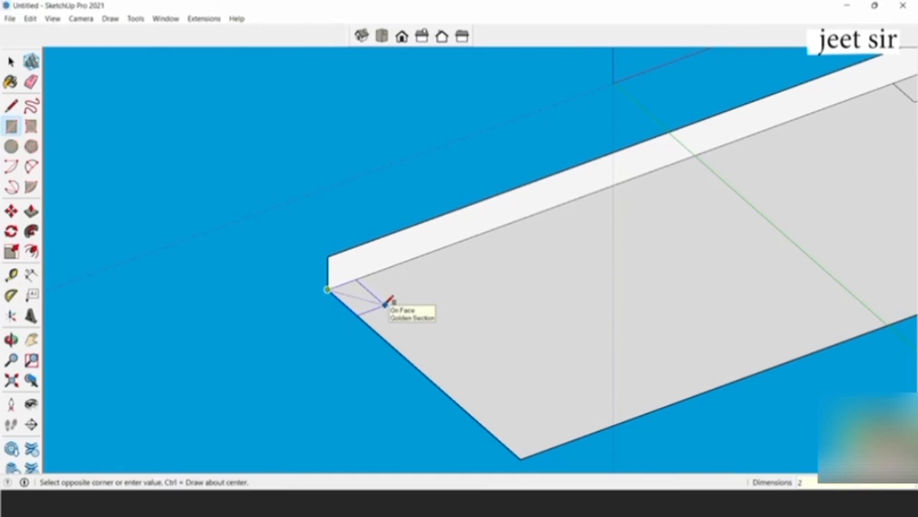
text(2',2')
key(Return)
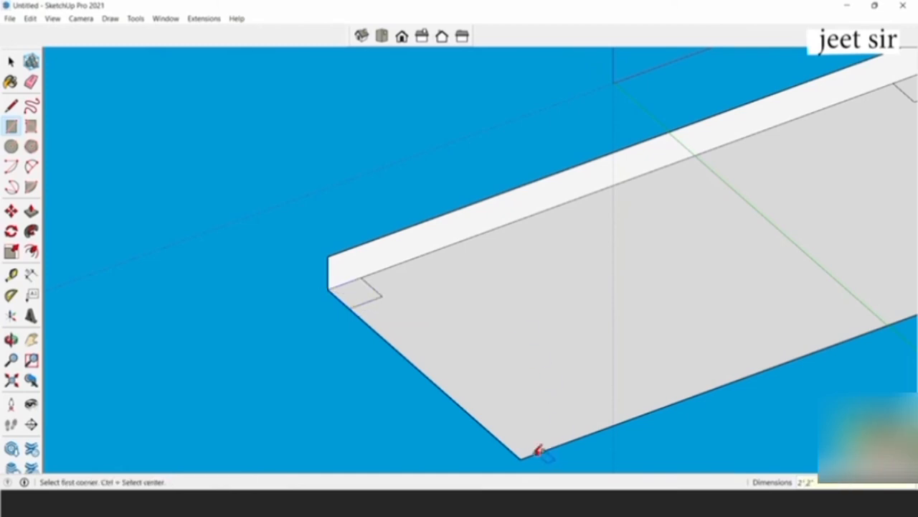
click(521, 458)
text(2',2')
key(Return)
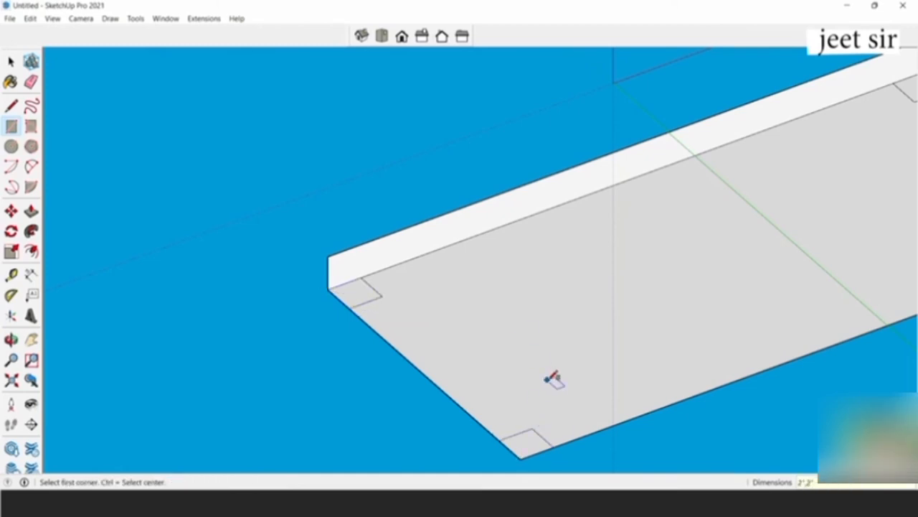
- Push/Pull the two corner squares along one long edge of the underside downward by 30" to form table legs
middle_drag(549, 377, 707, 314)
scroll(689, 302, up, 3)
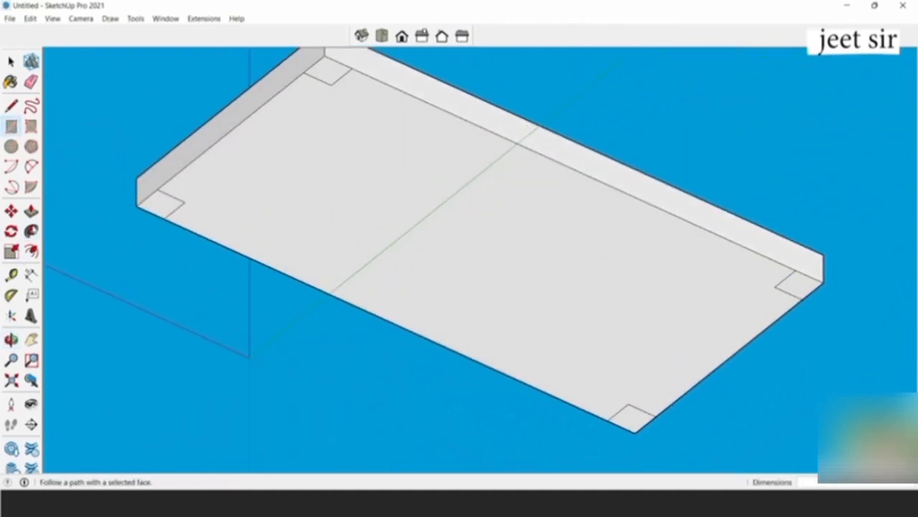
click(31, 210)
scroll(266, 209, down, 3)
drag(296, 123, 273, 286)
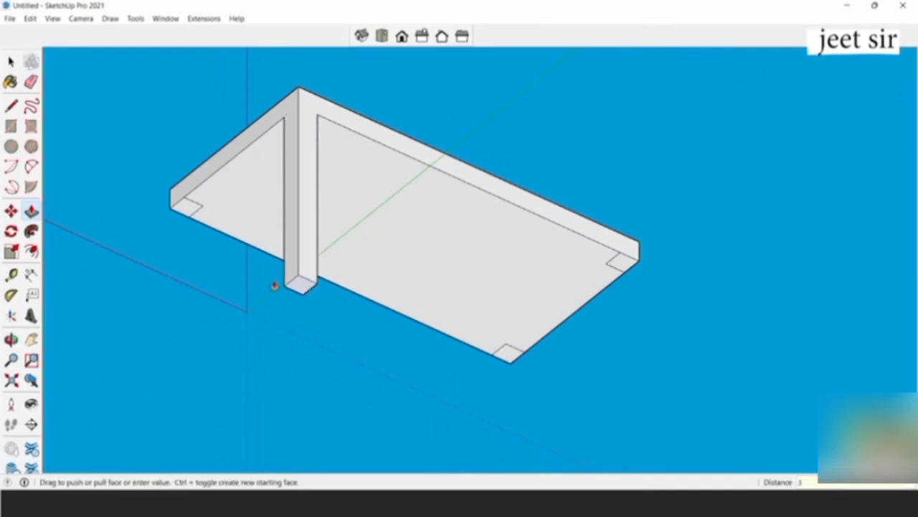
key(Return)
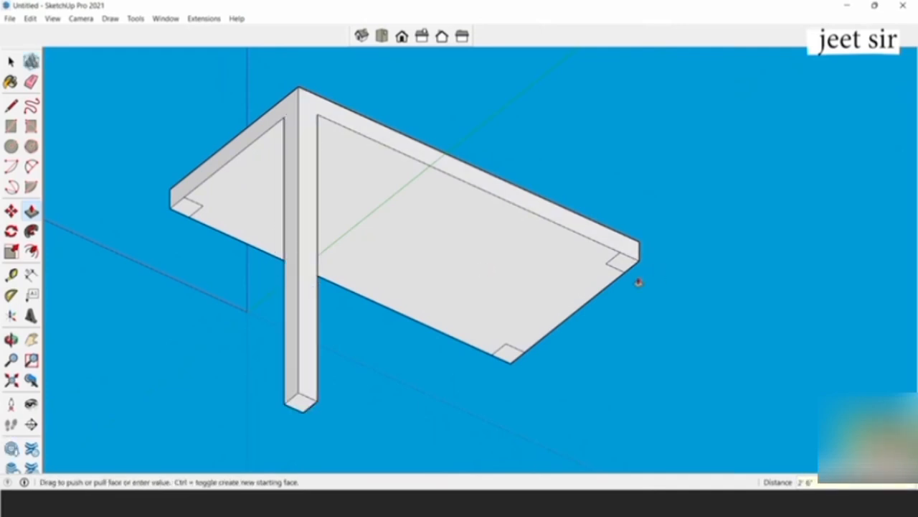
click(624, 264)
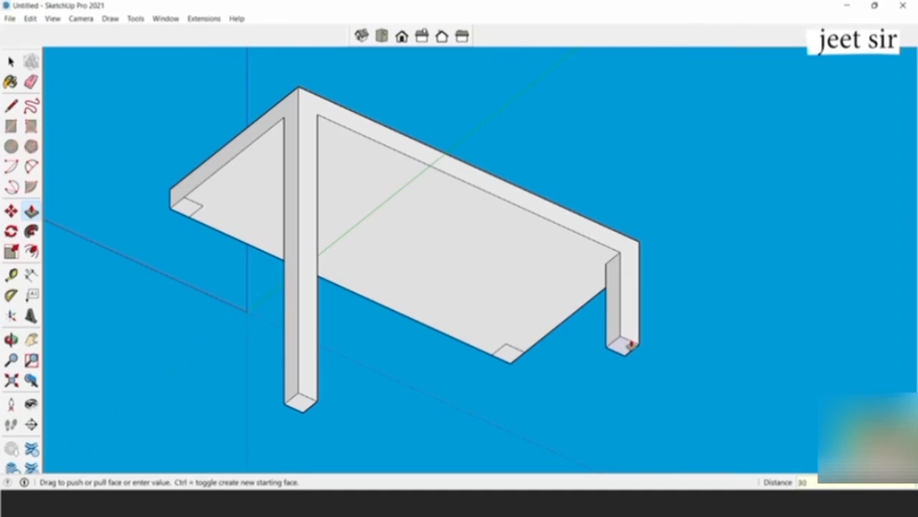
text(30)
key(Return)
- Push/Pull the two remaining corner squares downward by 30" to complete the four table legs
scroll(594, 313, down, 1)
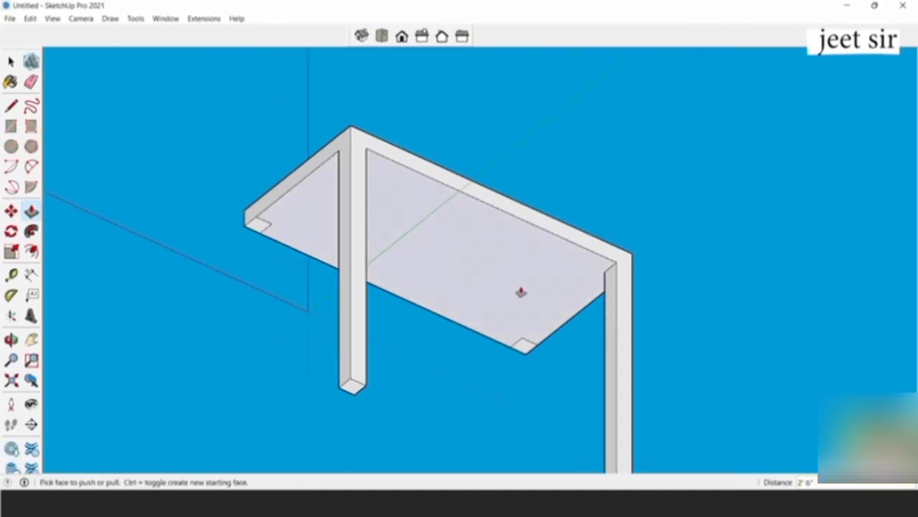
middle_drag(489, 306, 911, 373)
scroll(502, 202, up, 2)
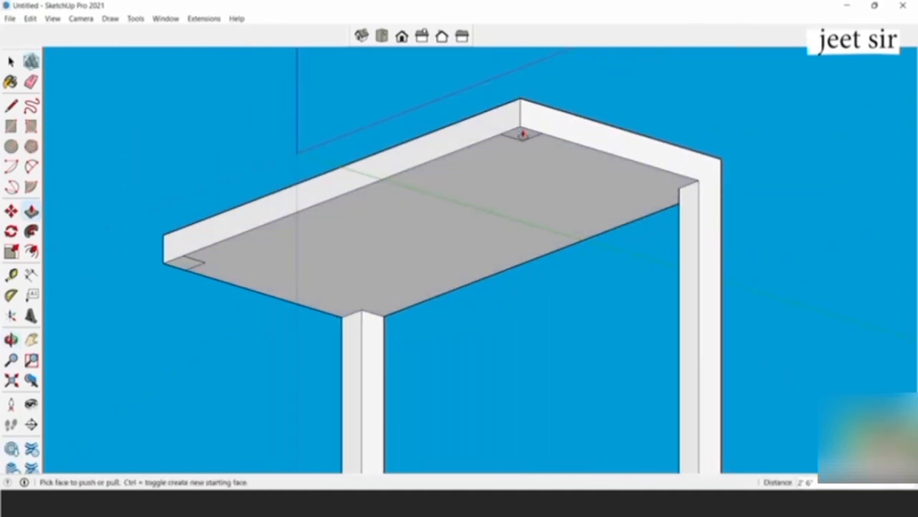
click(513, 140)
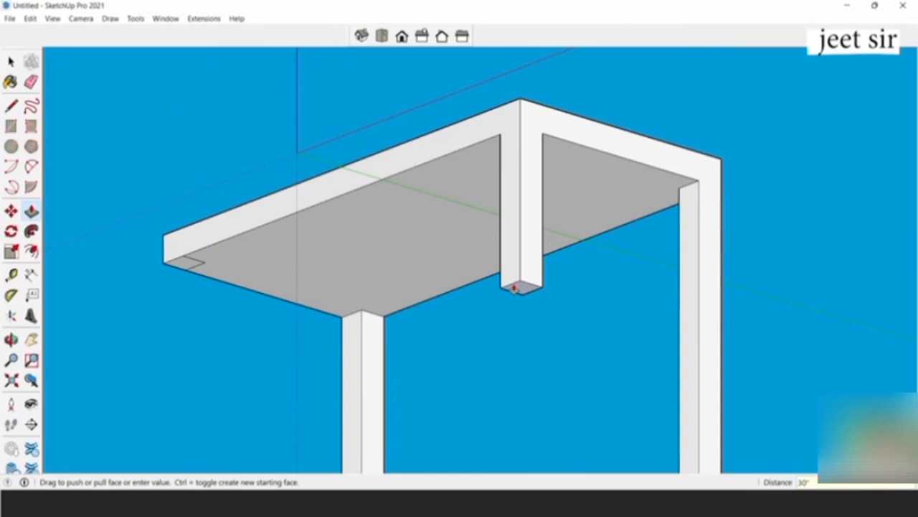
text(30)
key(Return)
scroll(478, 248, down, 3)
middle_drag(538, 165, 455, 190)
key(p)
scroll(297, 188, up, 2)
click(300, 190)
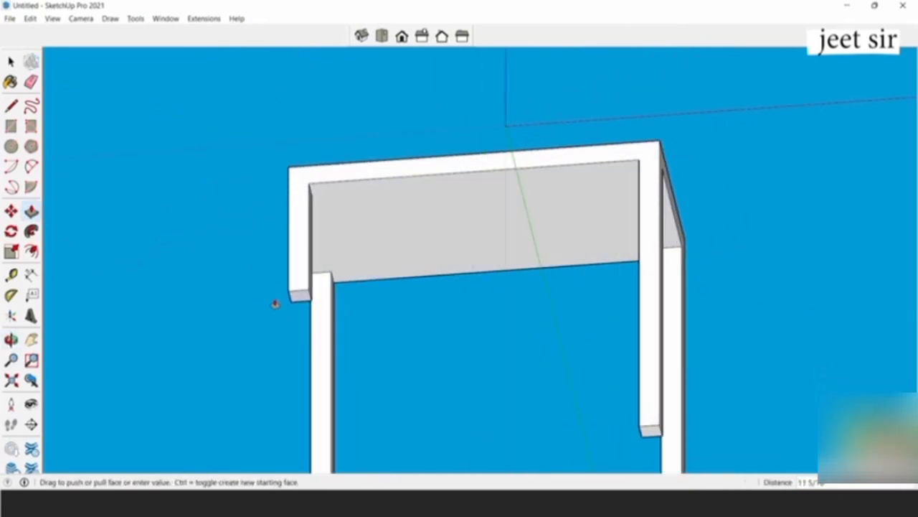
key(Return)
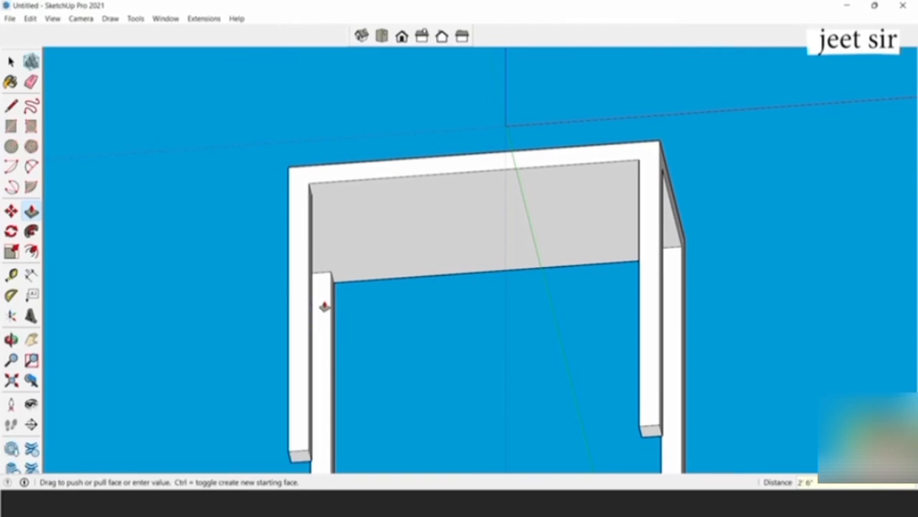
- In the Top view, draw a rectangle about 5' 6" long along the red axis, beside the table on its positive red-axis side
scroll(516, 290, down, 5)
mouse_move(514, 234)
middle_down()
mouse_move(692, 343)
mouse_move(695, 358)
mouse_move(514, 254)
middle_up()
scroll(545, 269, up, 3)
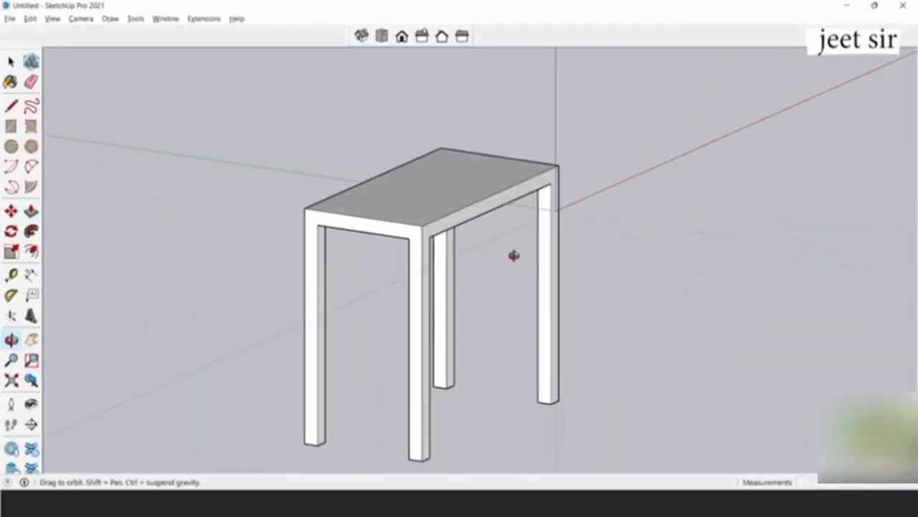
mouse_move(287, 151)
middle_down()
mouse_move(529, 266)
mouse_move(535, 247)
mouse_move(527, 237)
middle_up()
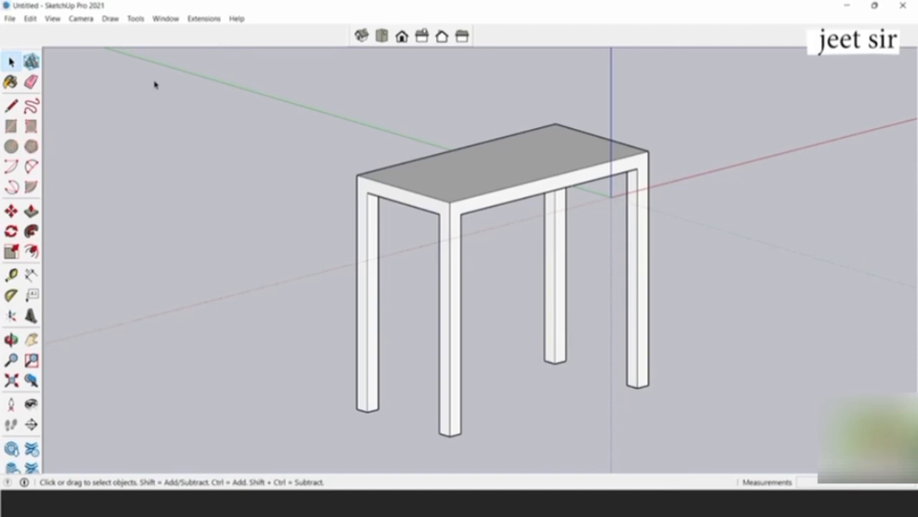
scroll(527, 215, down, 3)
shift+middle_drag(591, 199, 398, 231)
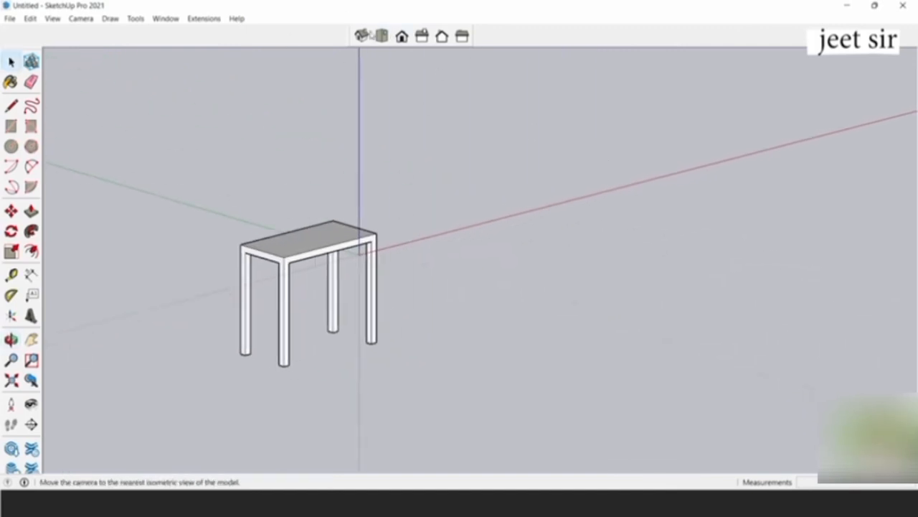
click(382, 38)
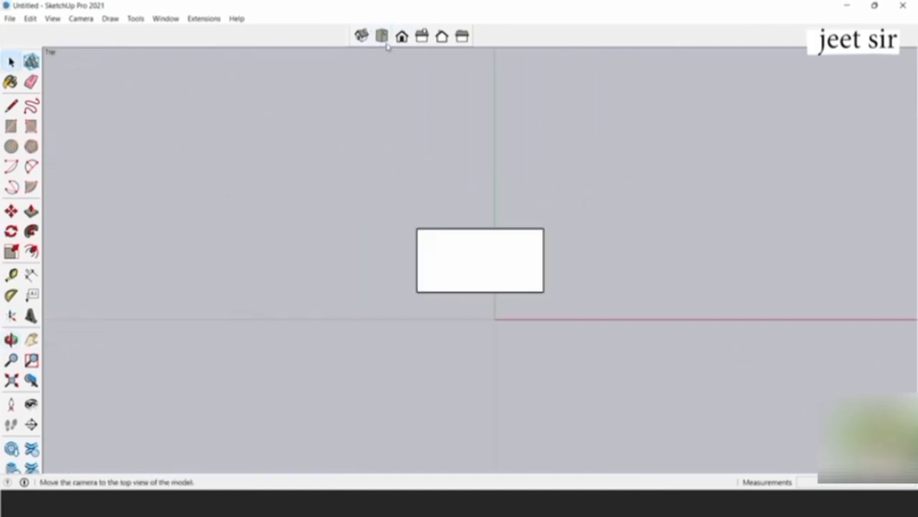
click(10, 126)
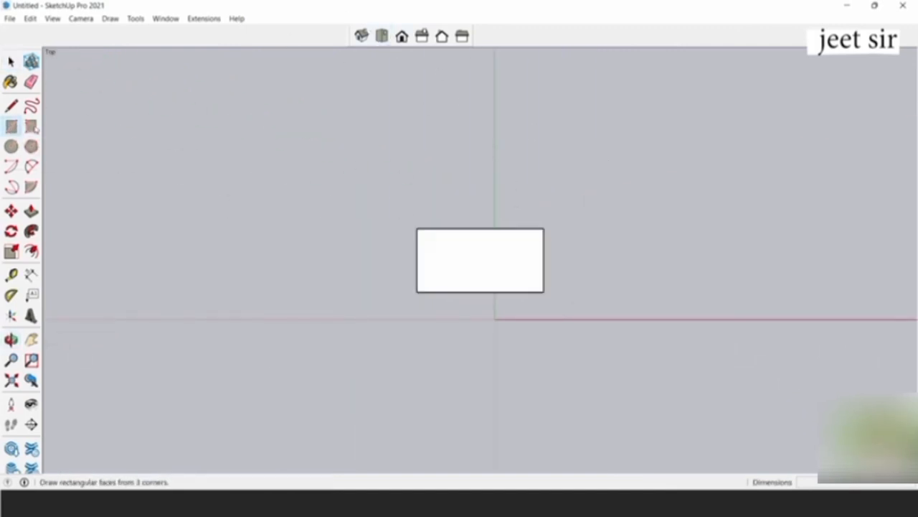
click(619, 184)
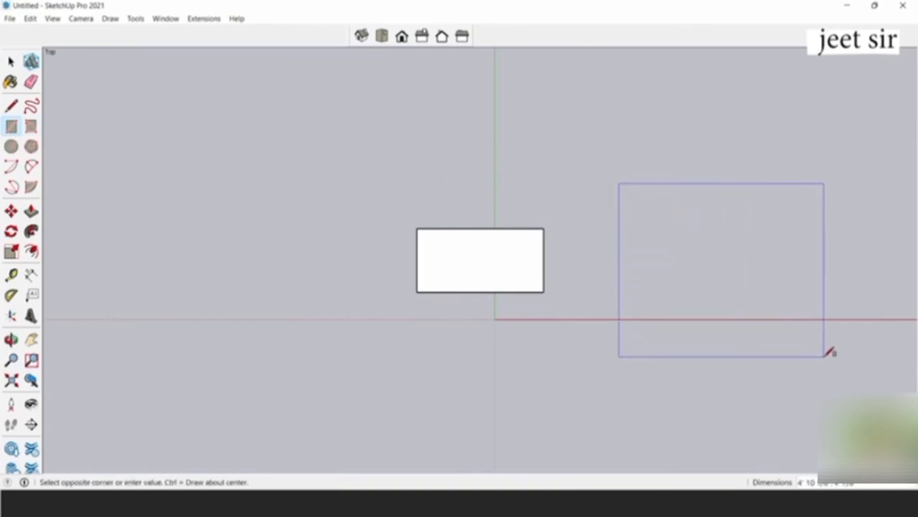
click(851, 342)
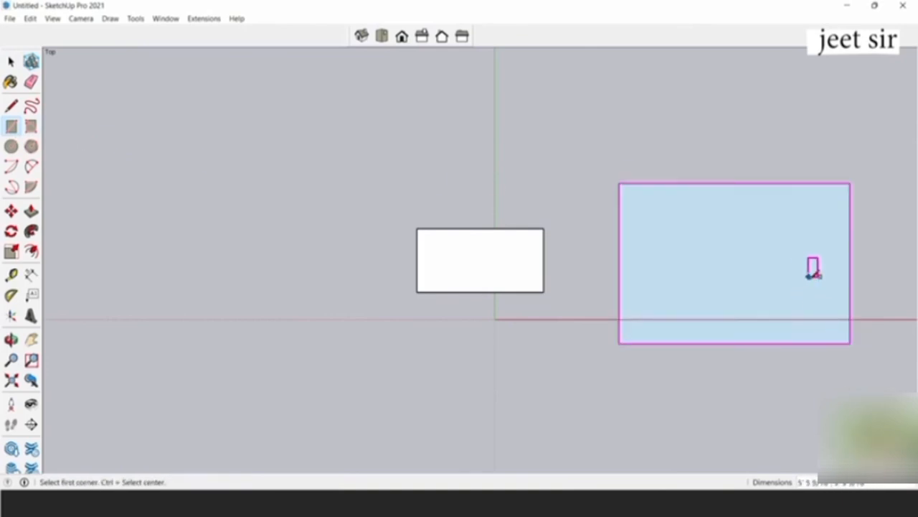
- Push/Pull the new rectangle upward by about 5' 2" to form a large box
shift+middle_drag(771, 277, 635, 272)
click(31, 211)
middle_drag(496, 284, 609, 132)
click(569, 201)
shift+middle_drag(574, 100, 559, 205)
click(551, 160)
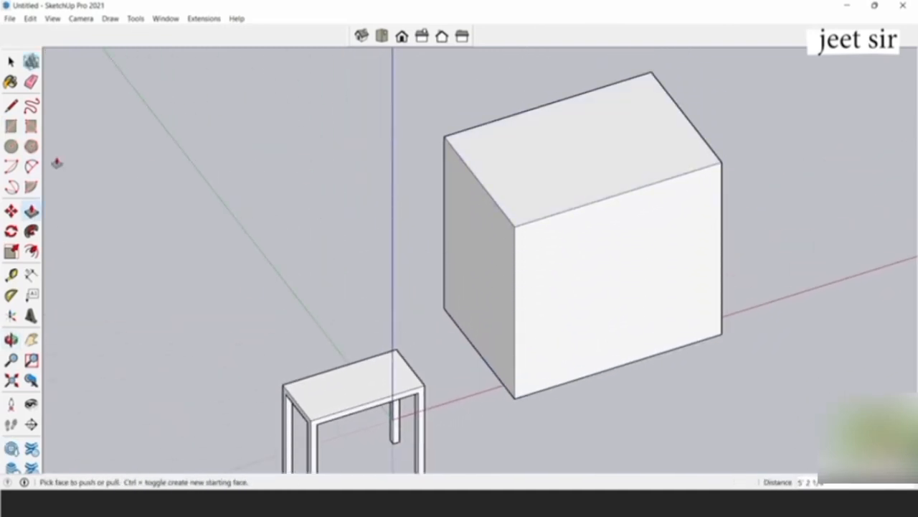
- Draw a line across the box's top face between the midpoints of two opposite edges running along the red axis
click(11, 106)
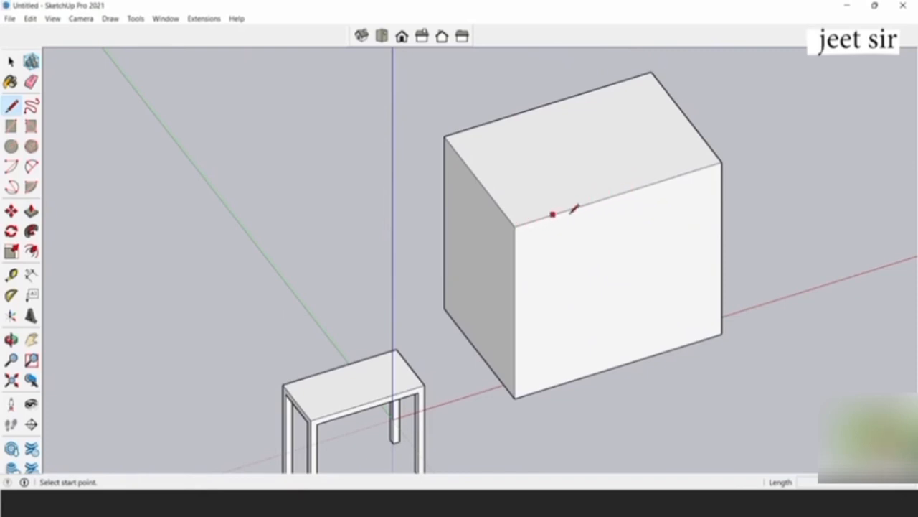
click(618, 194)
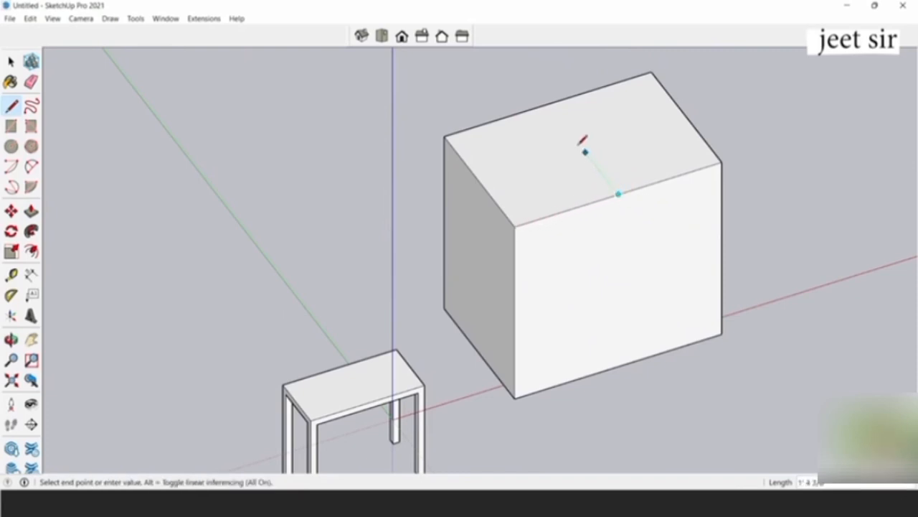
click(550, 104)
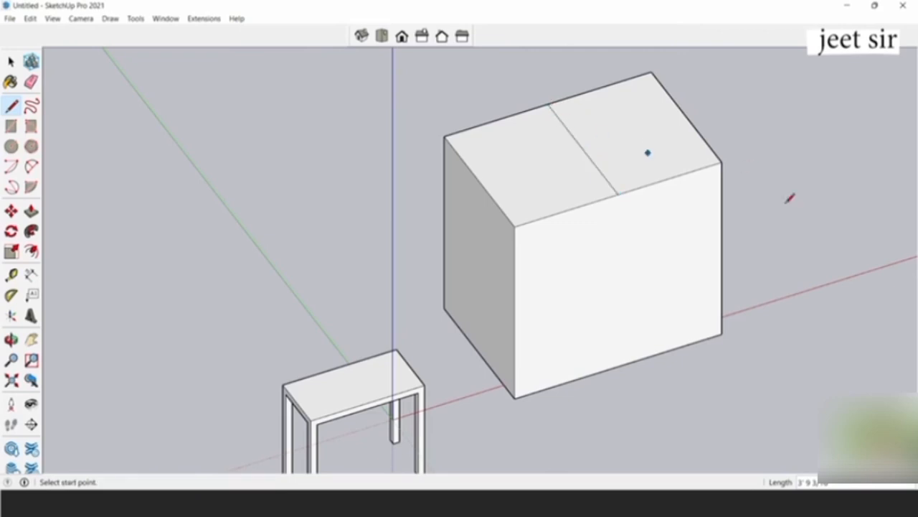
click(10, 62)
- Switch the camera to Perspective and move the top face's center line up about 2' 4" to form a gable roof
middle_drag(488, 169, 679, 297)
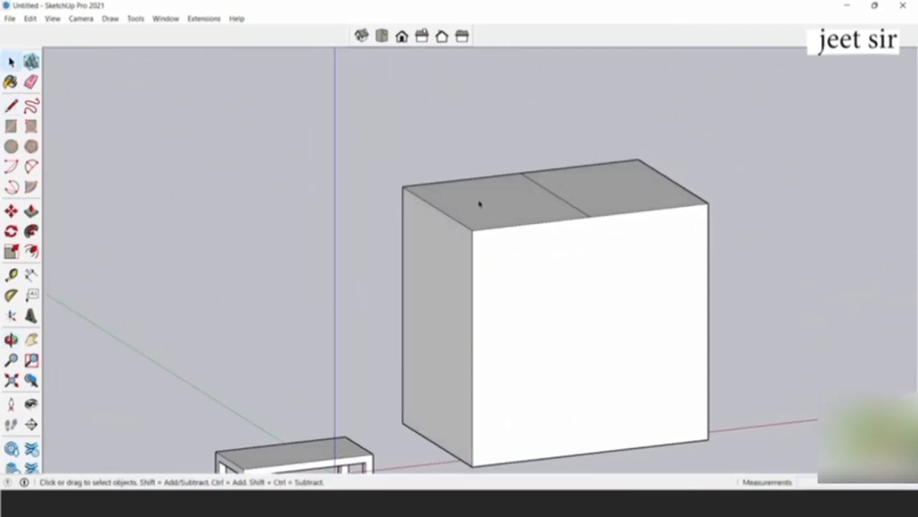
click(81, 19)
click(98, 86)
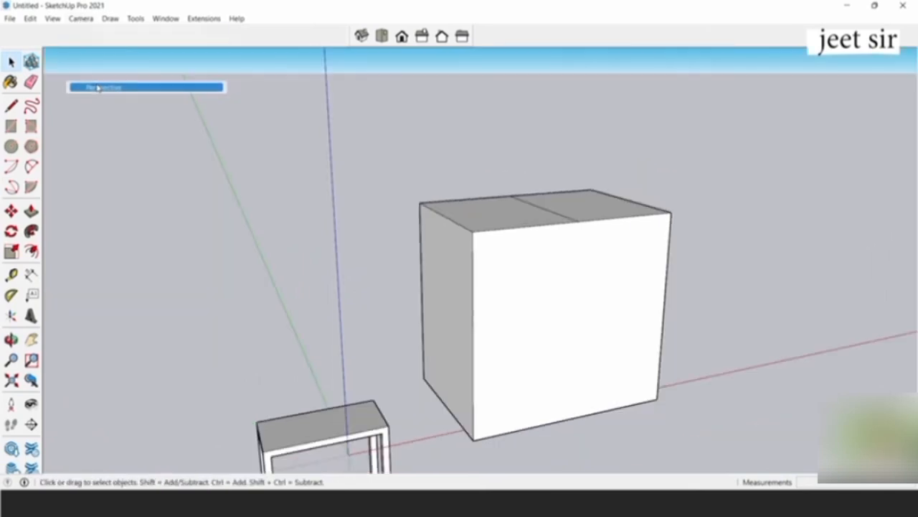
scroll(610, 226, up, 3)
middle_drag(625, 231, 511, 229)
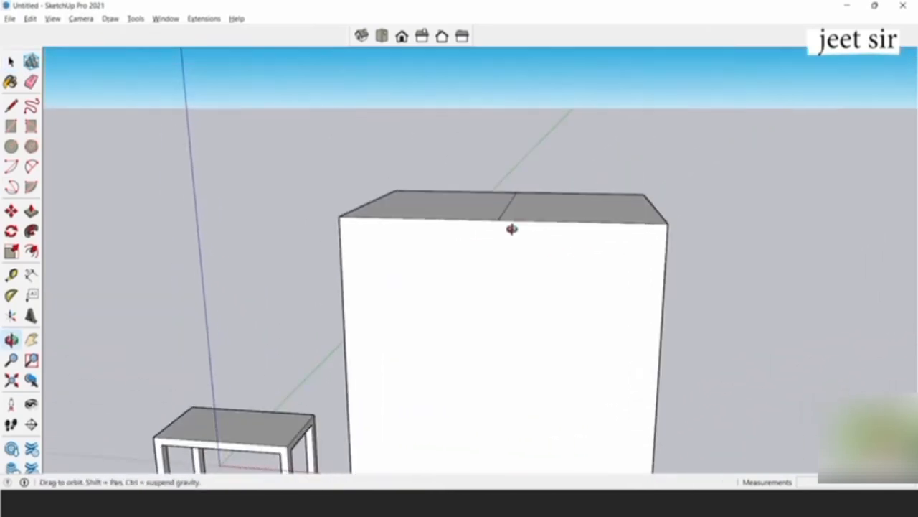
click(11, 210)
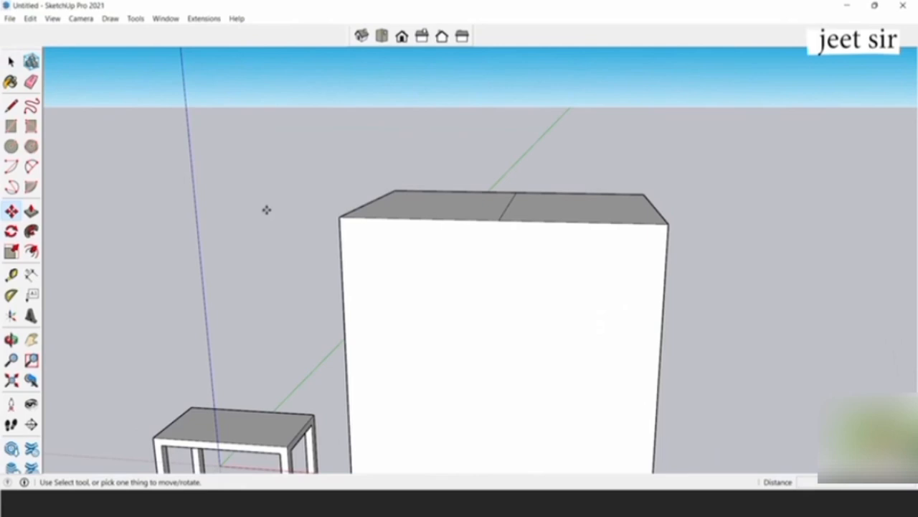
click(500, 217)
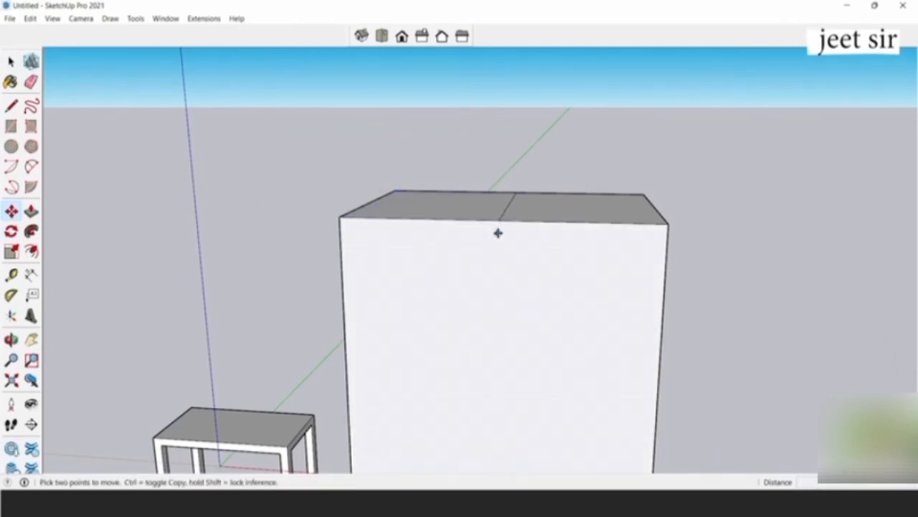
click(498, 220)
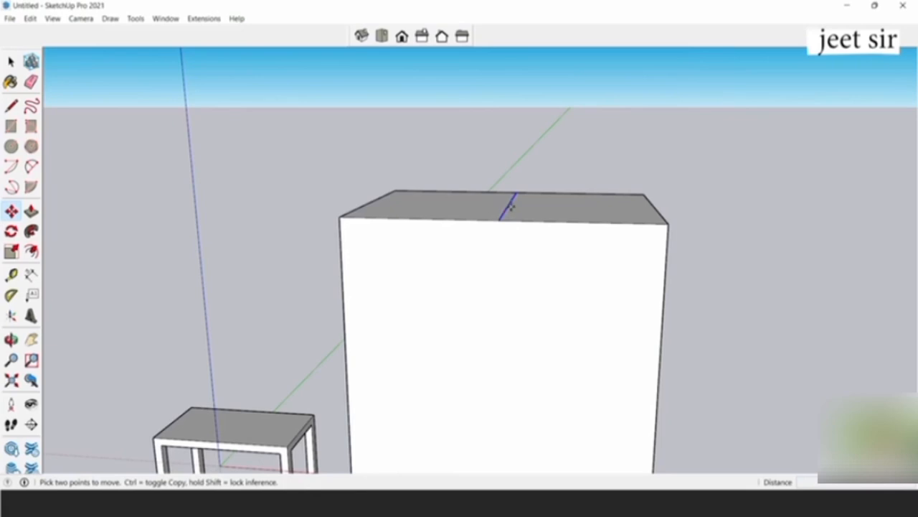
click(511, 208)
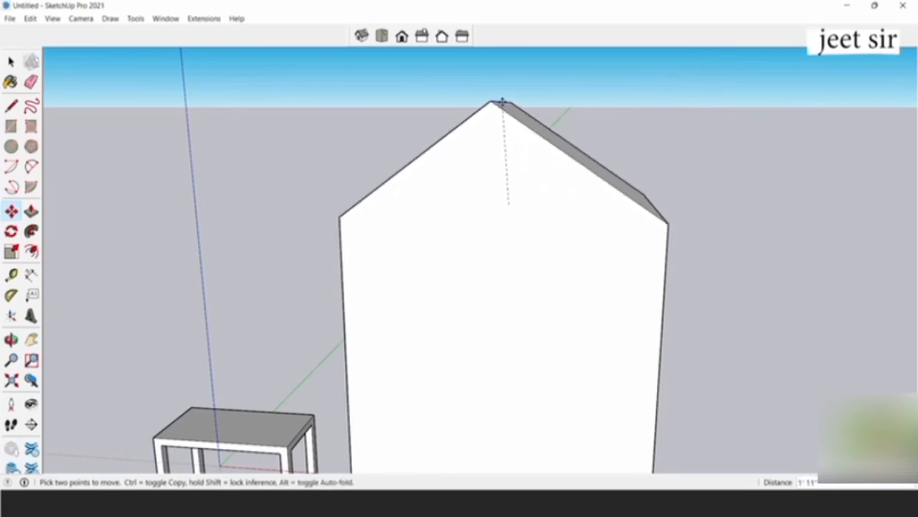
scroll(503, 102, down, 2)
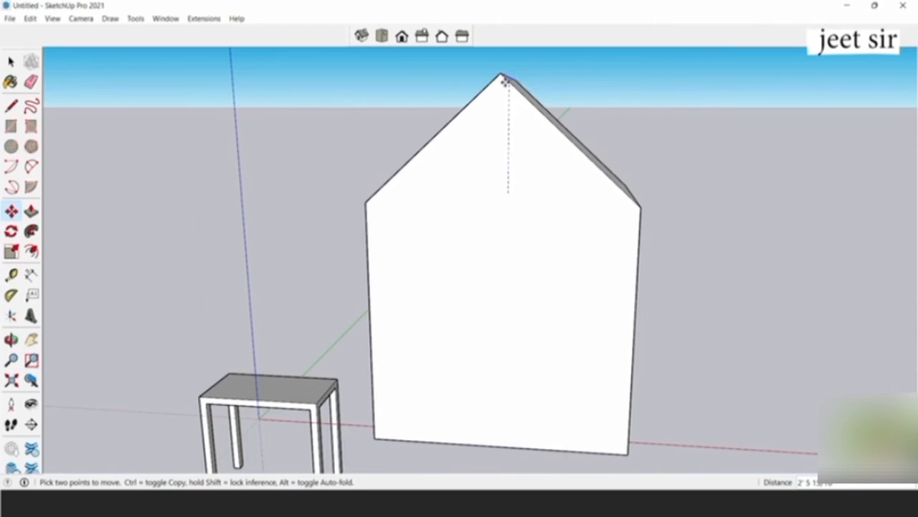
click(506, 82)
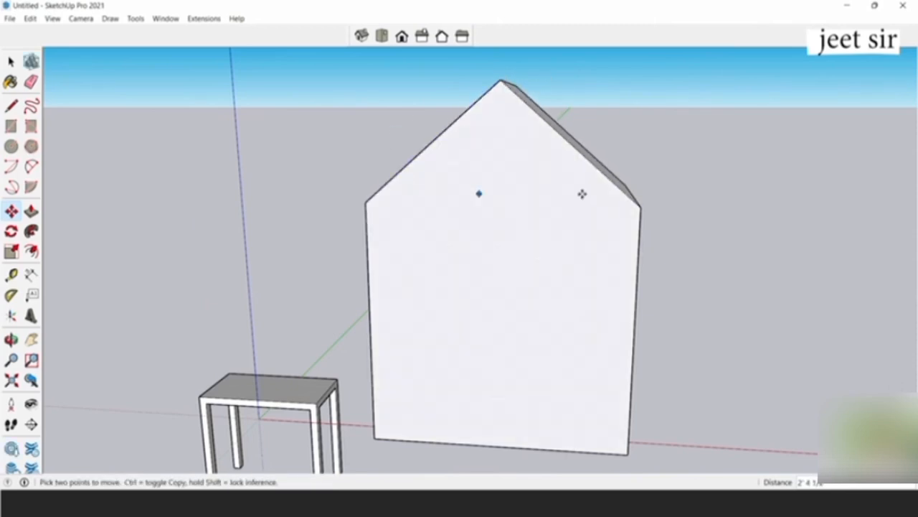
- Push/Pull the rear gable wall outward by about 4' 7" to lengthen the house
middle_drag(582, 194, 433, 239)
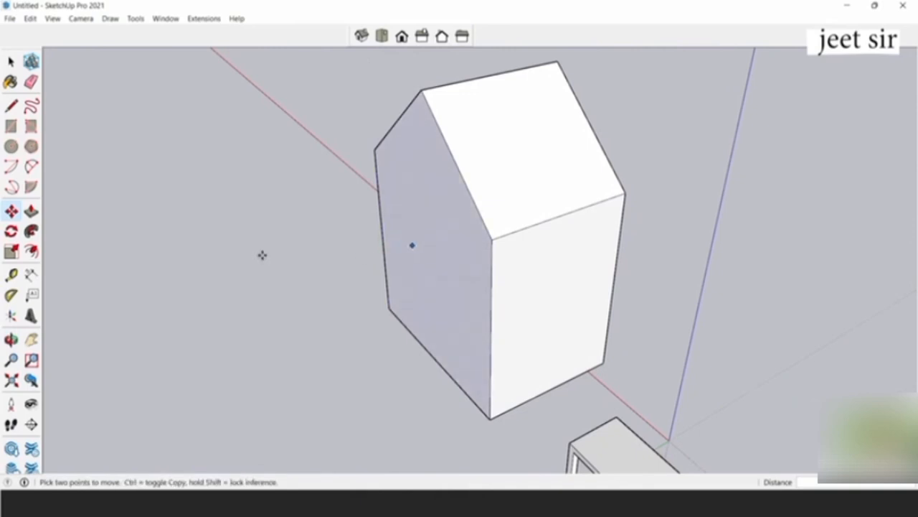
click(31, 211)
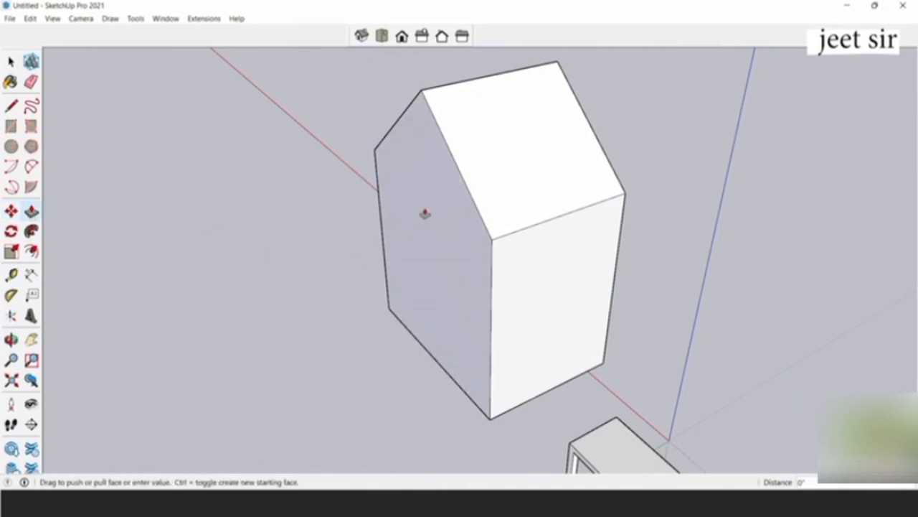
drag(425, 214, 237, 283)
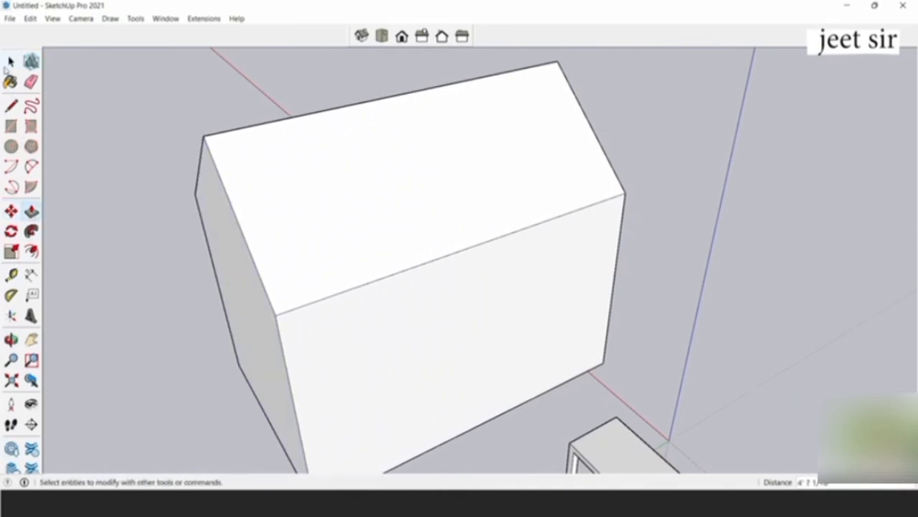
click(10, 63)
- In the Front view with Parallel Projection, draw a tall door rectangle on the front gable wall just above its bottom edge
scroll(480, 195, down, 3)
middle_drag(594, 255, 495, 368)
scroll(547, 243, up, 3)
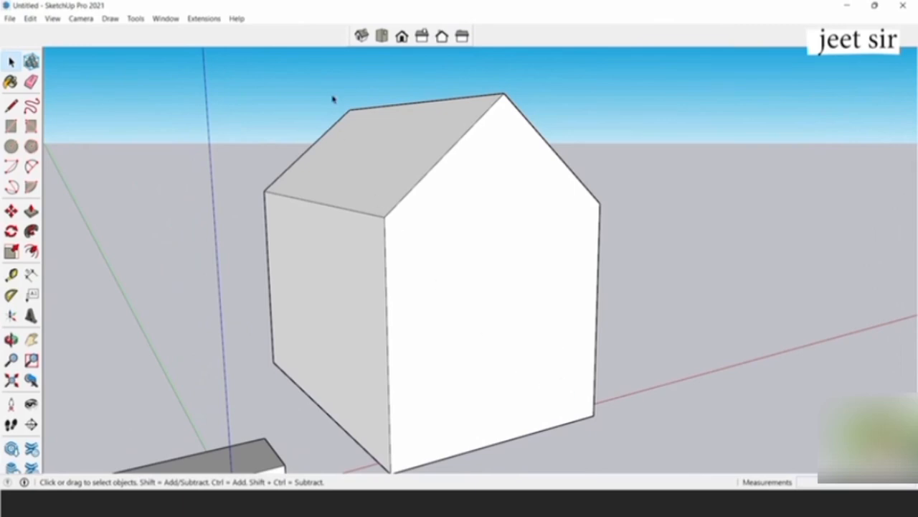
click(402, 35)
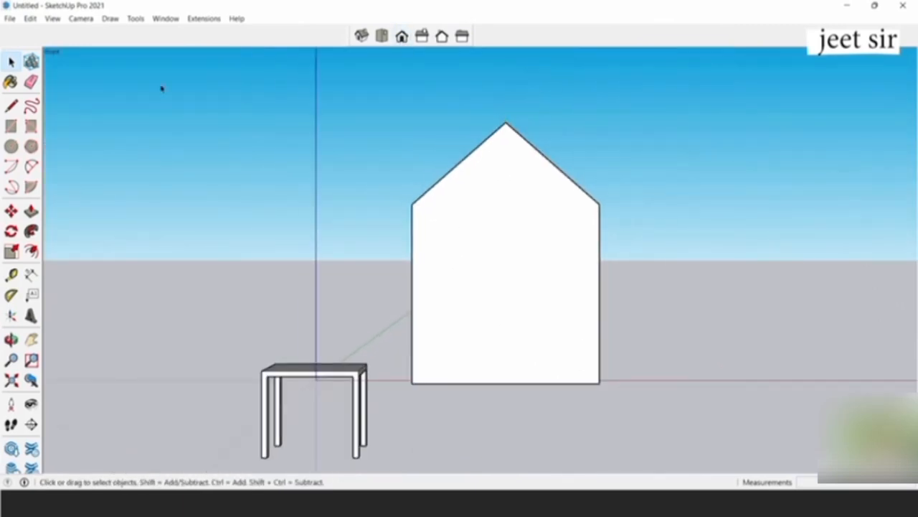
click(80, 18)
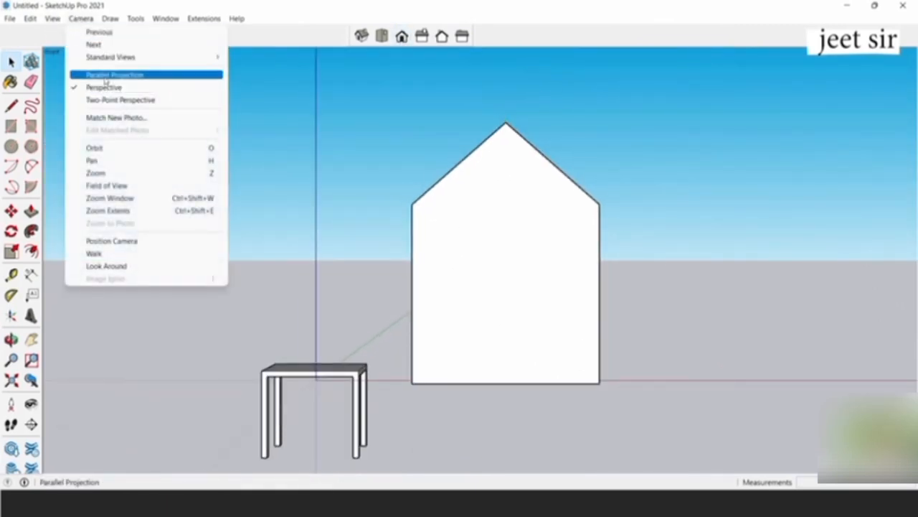
click(93, 74)
scroll(497, 294, up, 3)
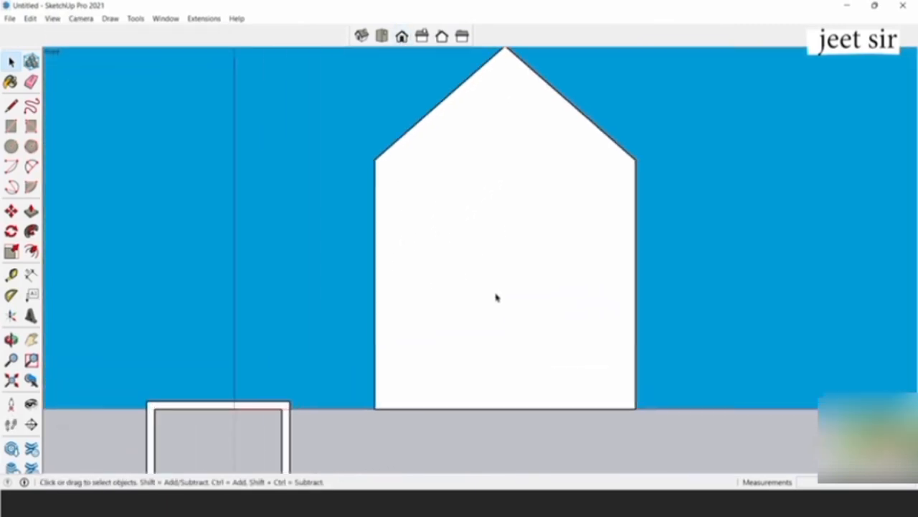
click(11, 127)
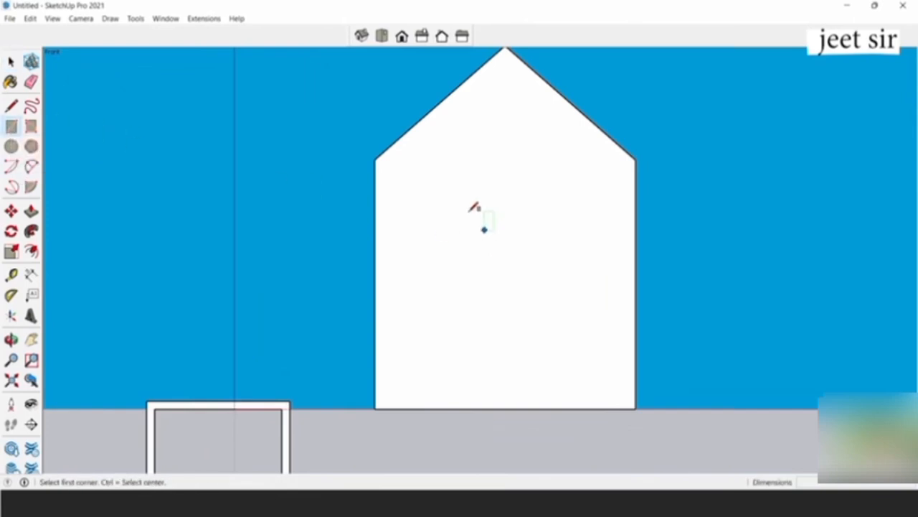
click(440, 171)
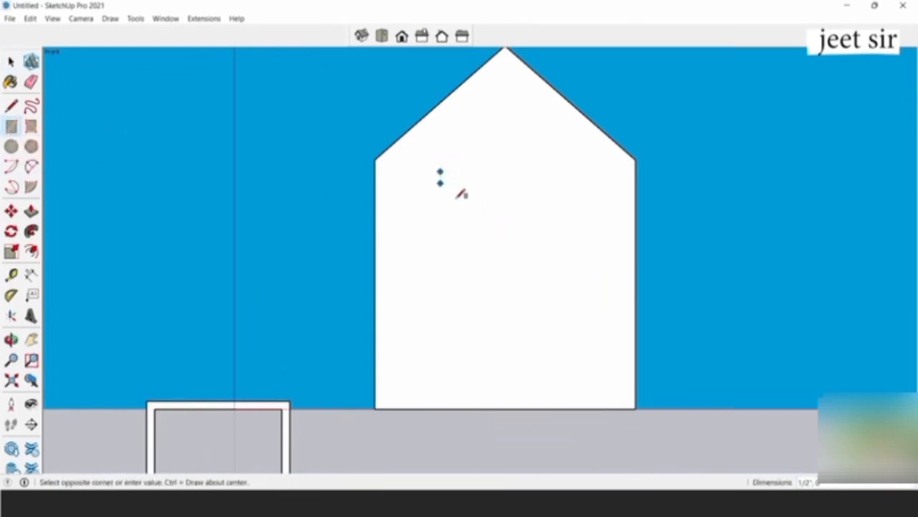
click(572, 401)
- Push/Pull the door rectangle about 3" into the front wall and remove its face to open the doorway
mouse_move(399, 216)
middle_down()
mouse_move(480, 322)
mouse_move(668, 376)
mouse_move(375, 231)
middle_up()
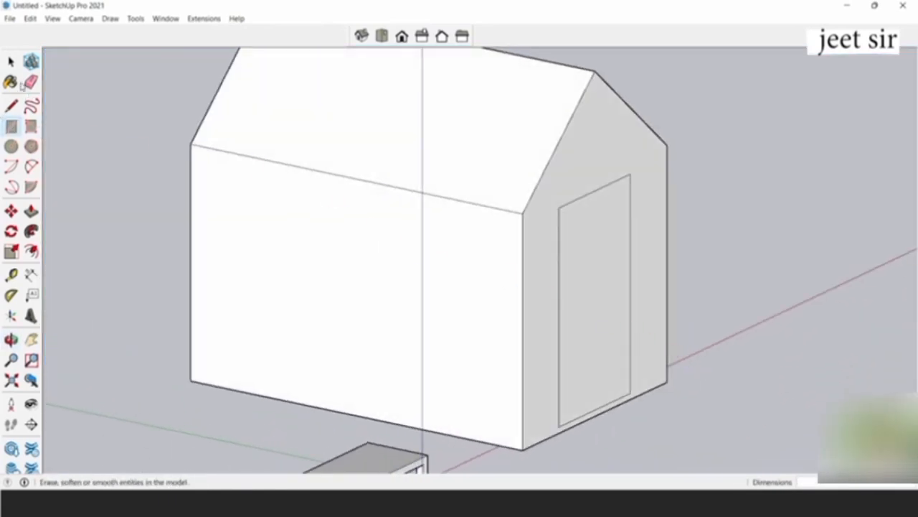
click(10, 62)
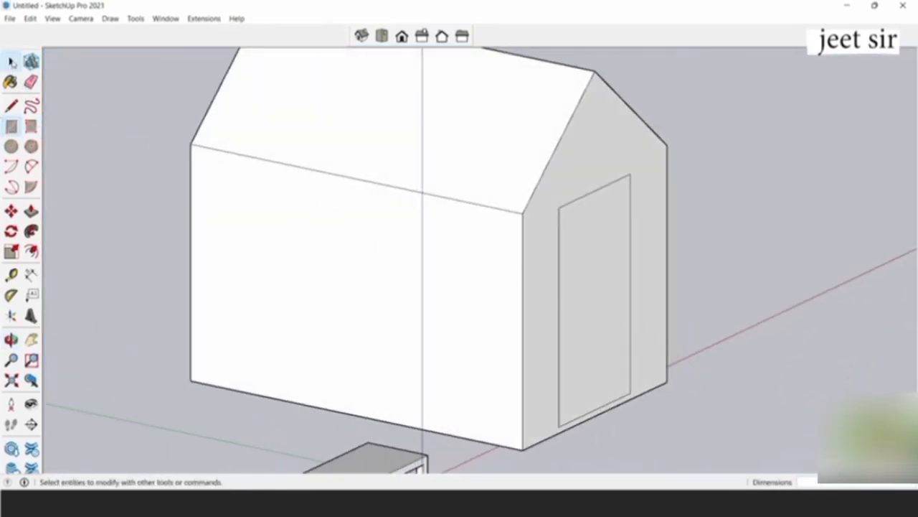
click(590, 248)
scroll(582, 287, up, 5)
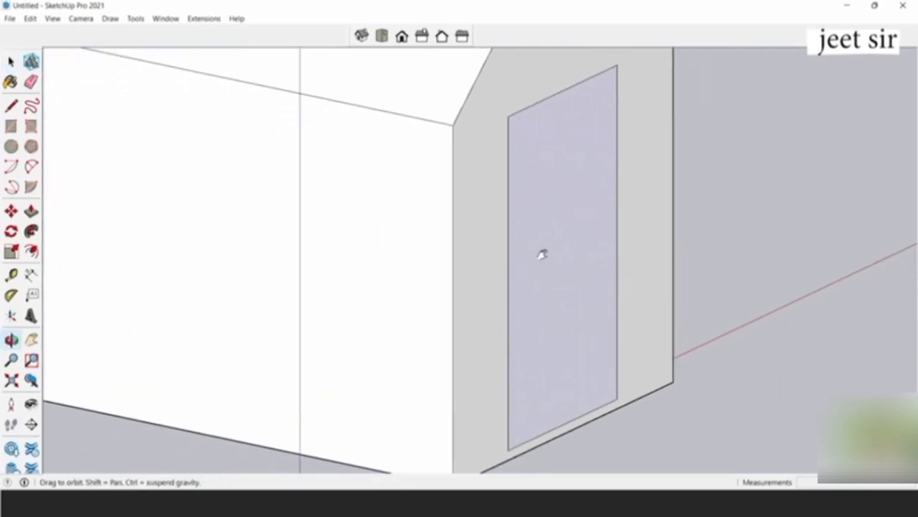
key(m)
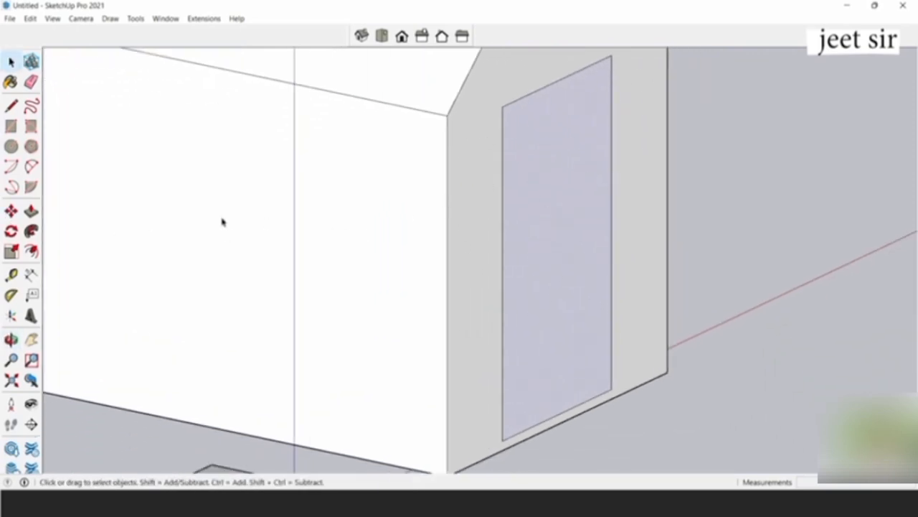
click(31, 211)
click(551, 184)
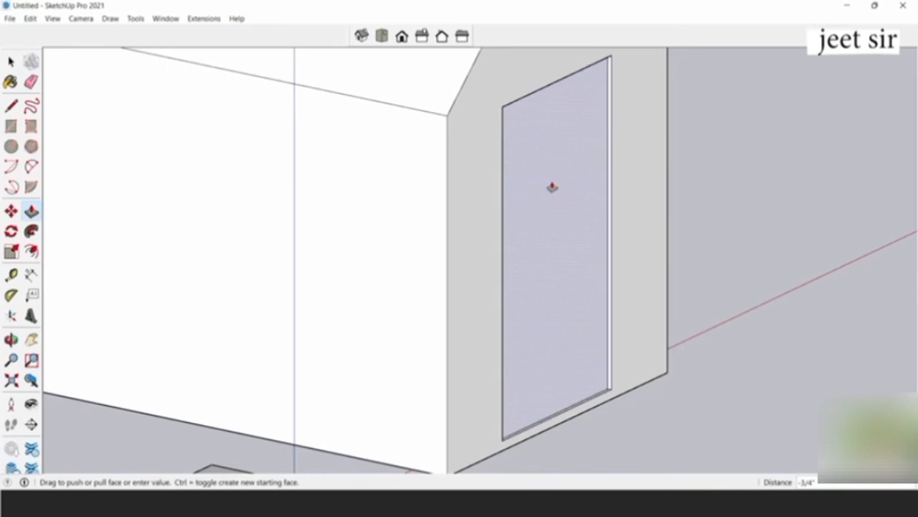
click(538, 190)
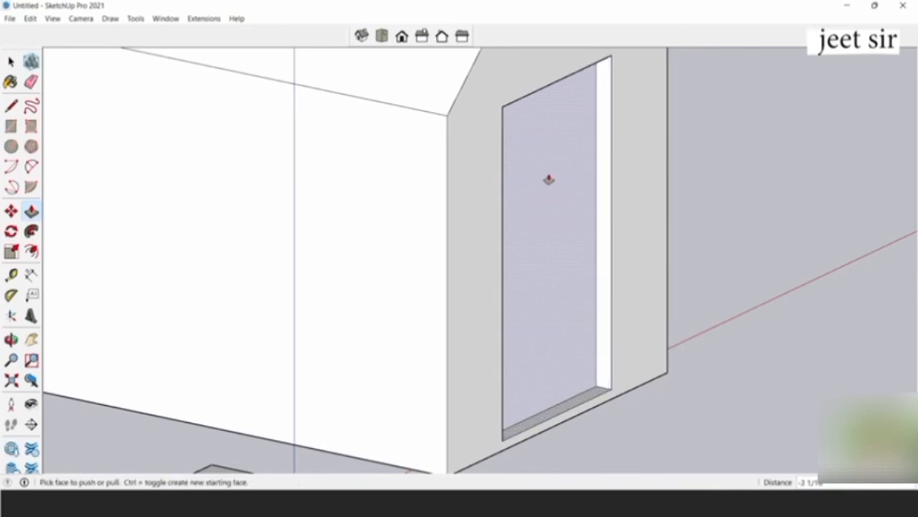
double_click(549, 179)
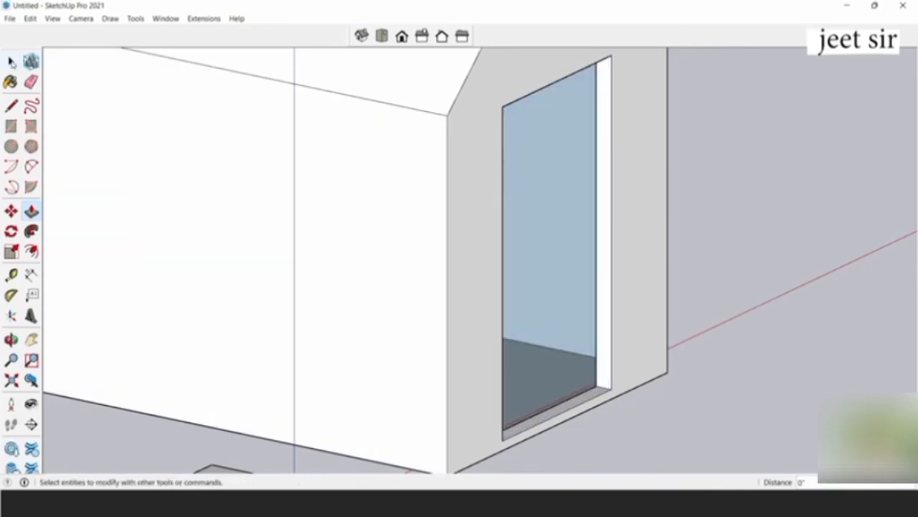
- In the Right view, draw a window rectangle about 5' 4" by 3' 4" on the side wall below the roof
scroll(652, 160, down, 5)
middle_drag(651, 160, 782, 162)
scroll(449, 203, up, 1)
shift+middle_drag(462, 217, 453, 249)
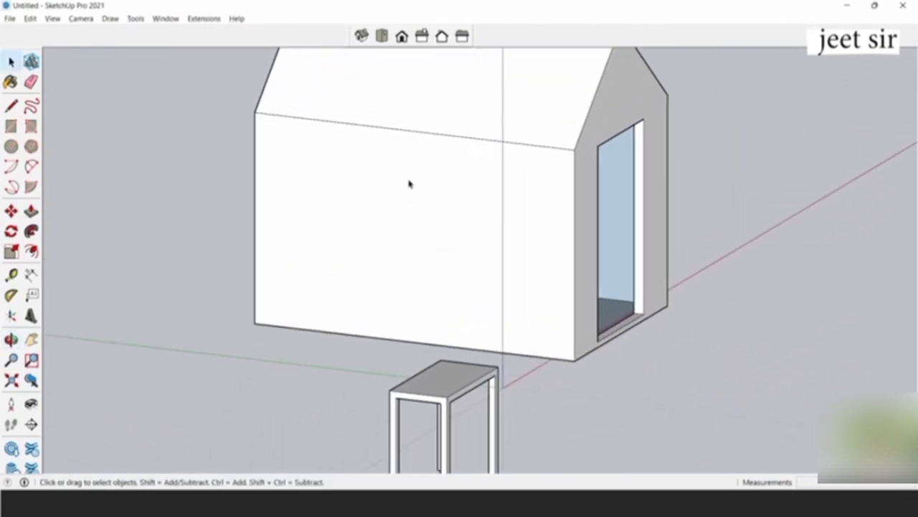
click(422, 39)
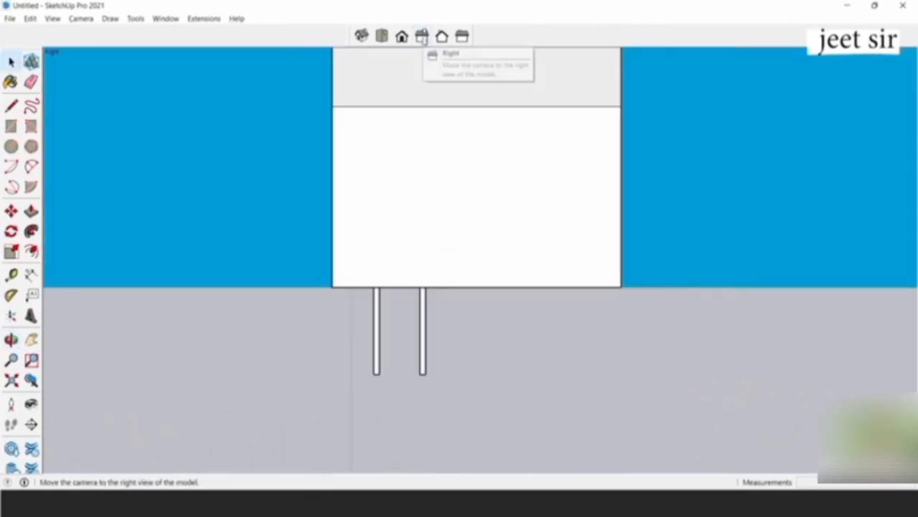
shift+middle_drag(482, 179, 503, 236)
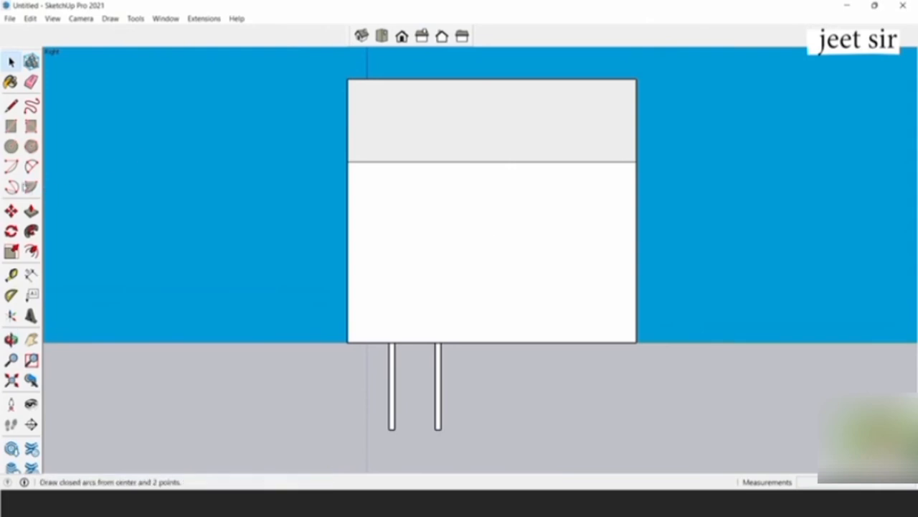
click(11, 126)
click(397, 180)
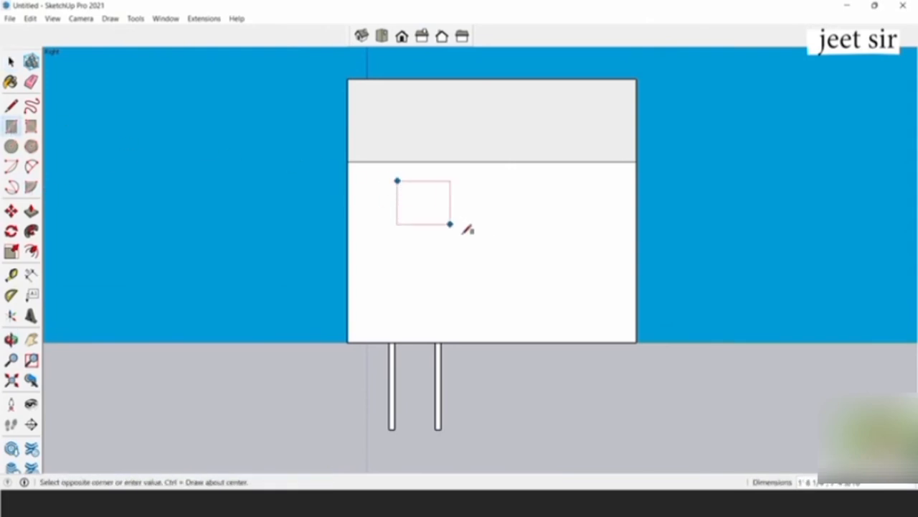
click(585, 297)
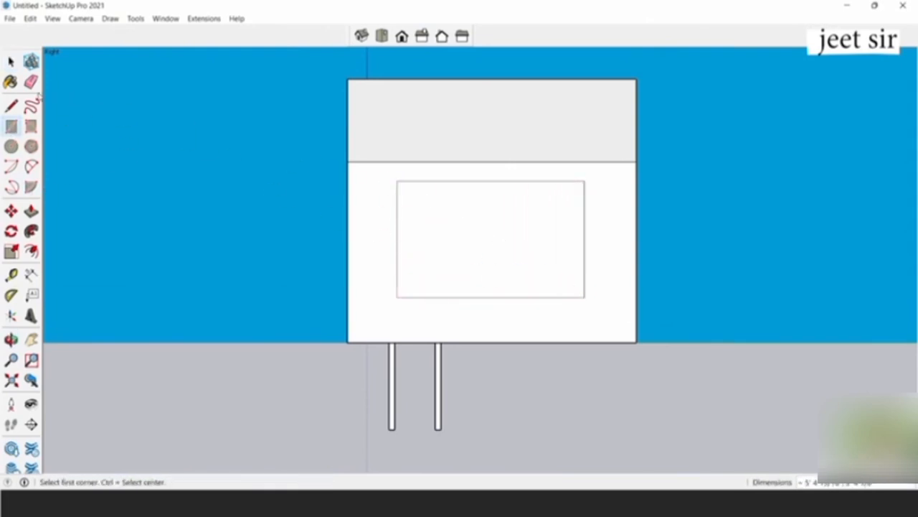
click(11, 61)
- Push/Pull the window rectangle about 2" into the side wall and remove its face to open the window
middle_drag(436, 220, 739, 289)
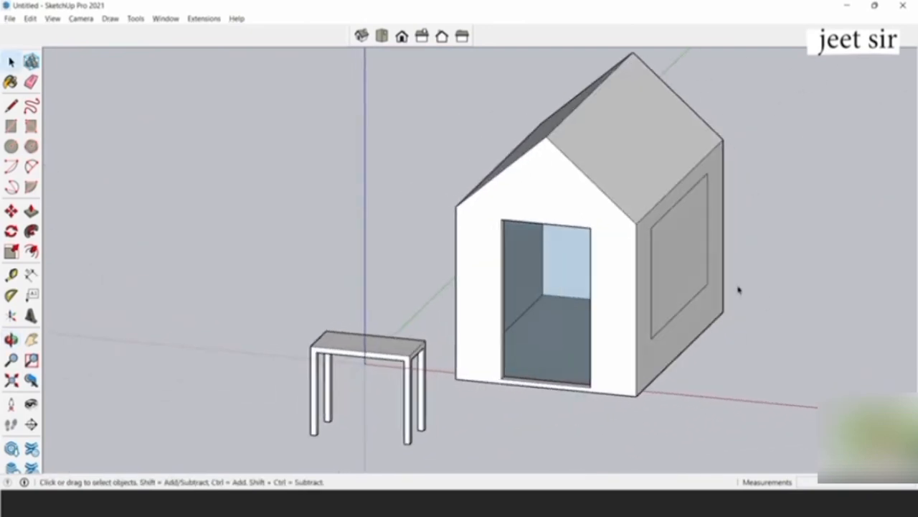
scroll(735, 289, up, 3)
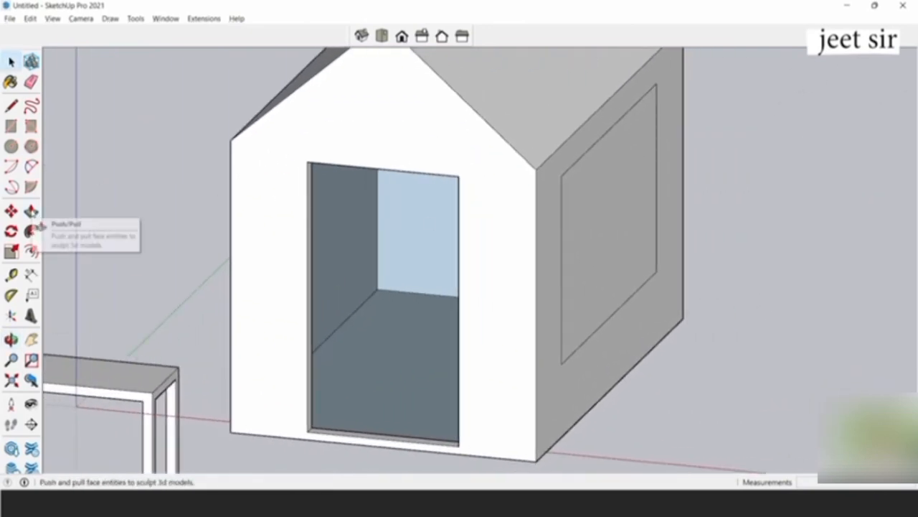
click(31, 210)
click(600, 200)
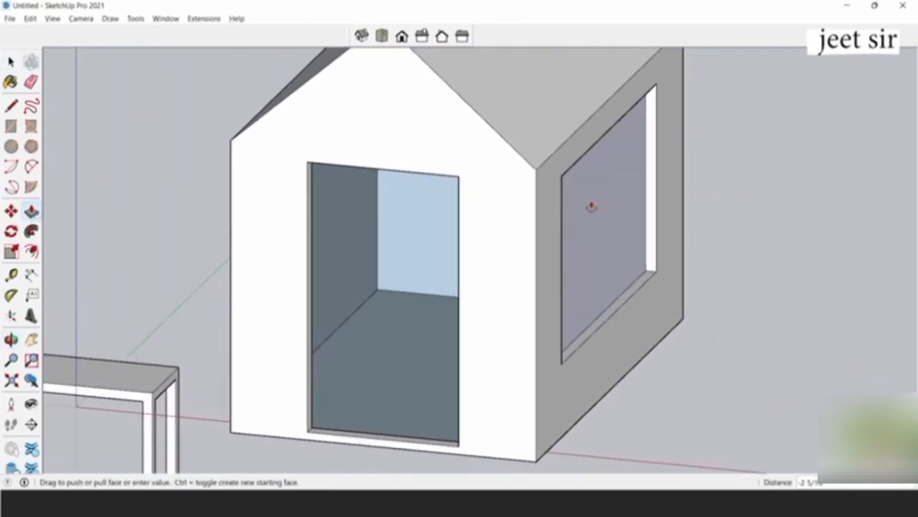
click(591, 207)
text(2)
key(Return)
scroll(611, 196, down, 3)
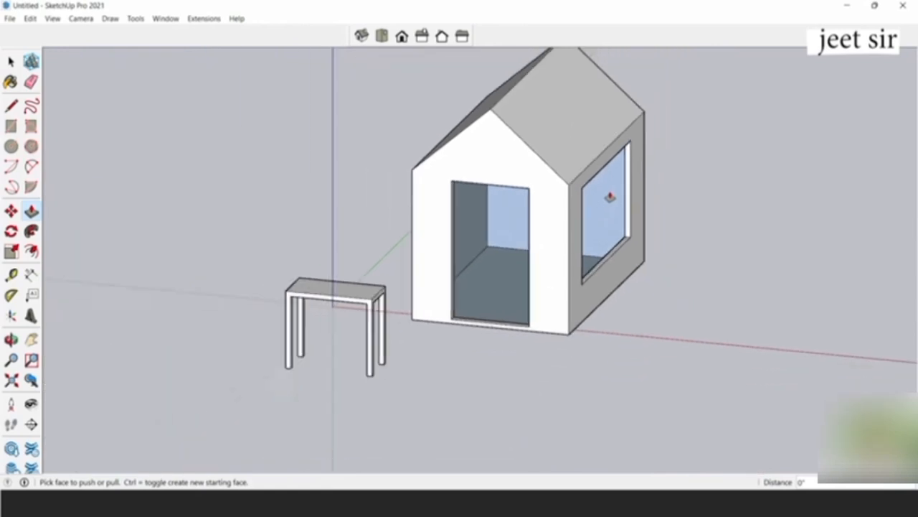
scroll(605, 196, up, 1)
middle_drag(621, 254, 562, 272)
click(10, 62)
scroll(541, 222, down, 2)
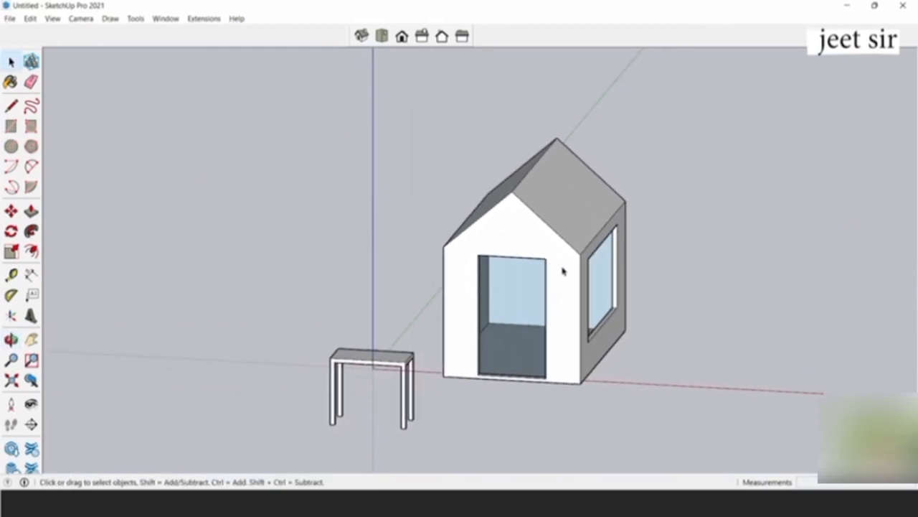